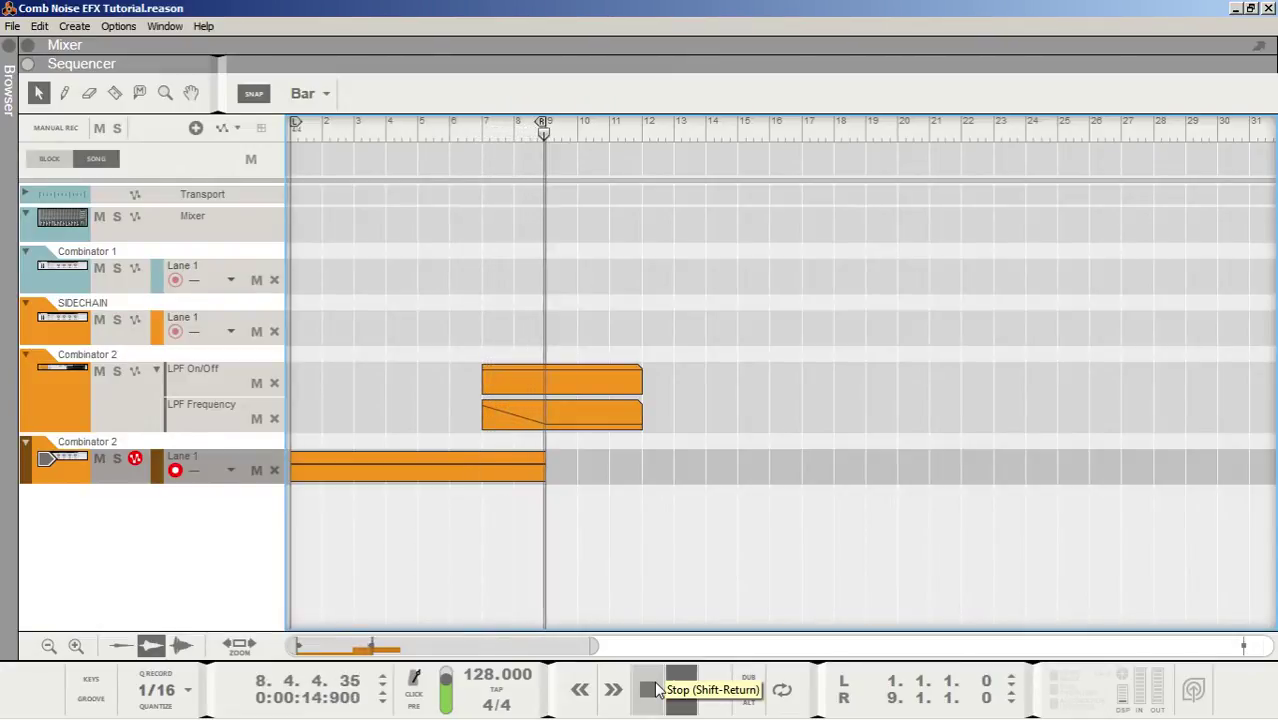
Step: Stop playback of the finished example song so work can continue in Document 1
click(655, 688)
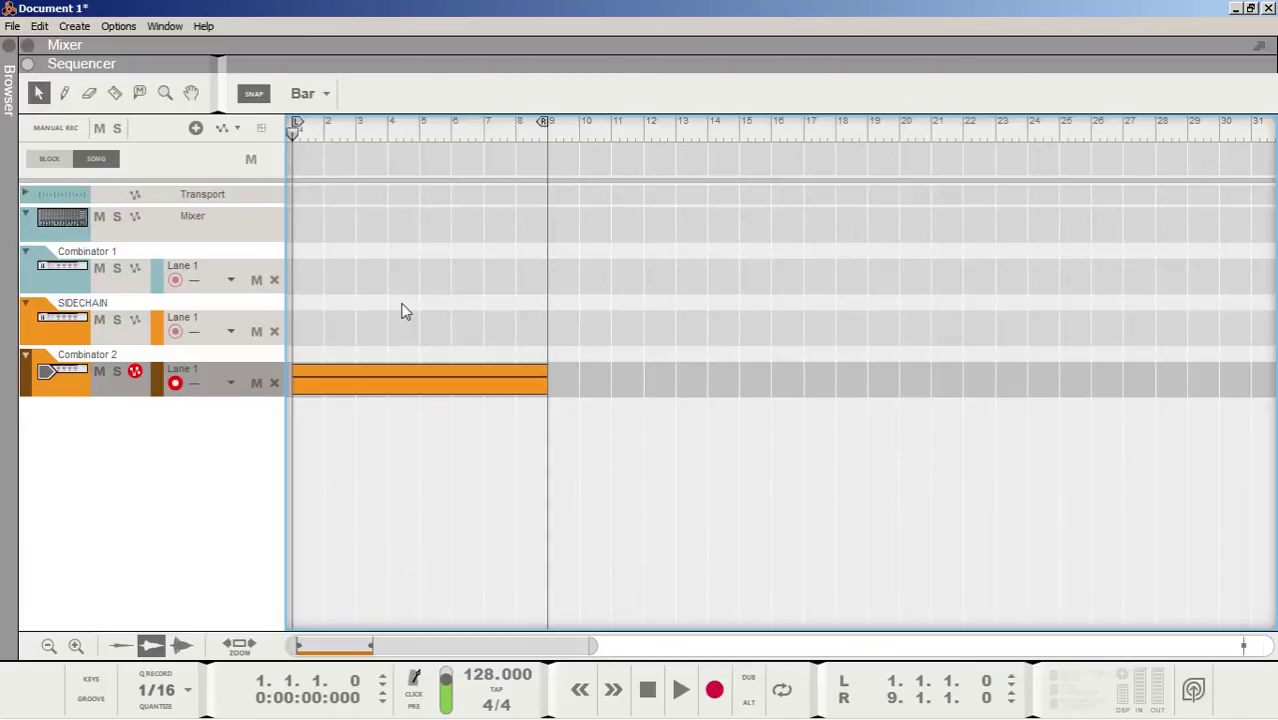
Step: Add a Thor Polysonic Synthesizer inside Combinator 2 in the rack
click(172, 700)
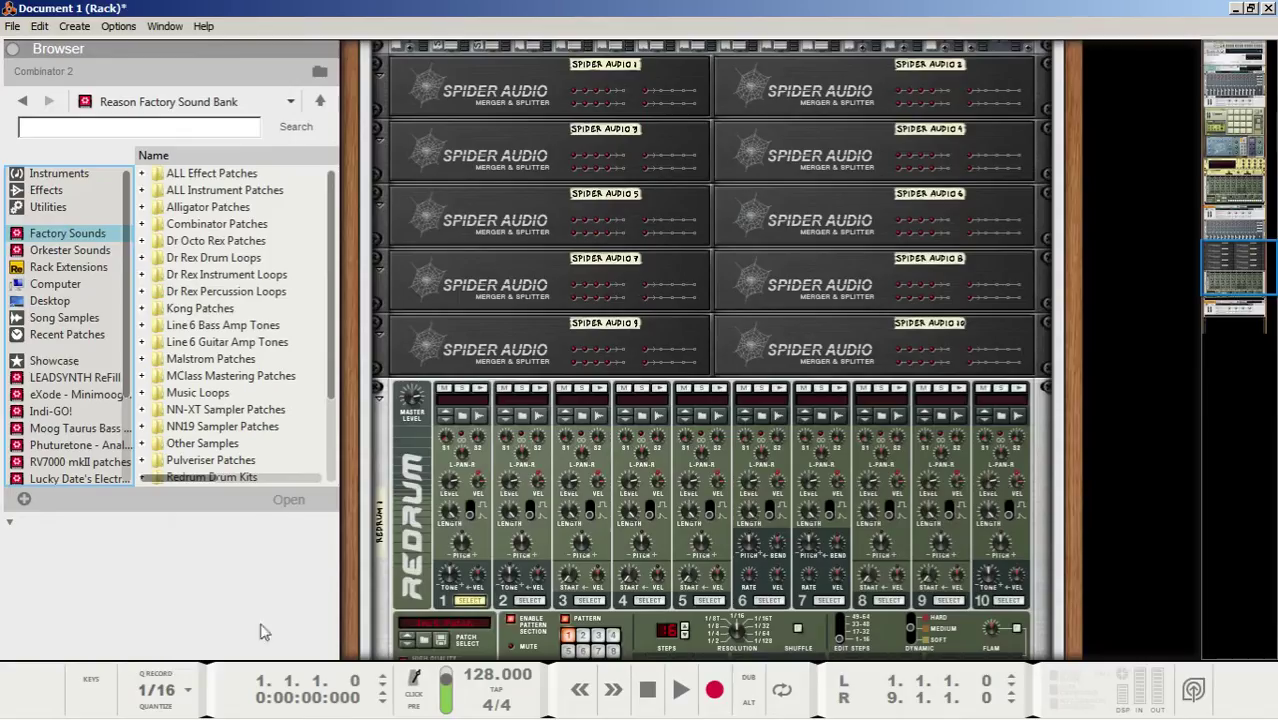
scroll(585, 410, down, 5)
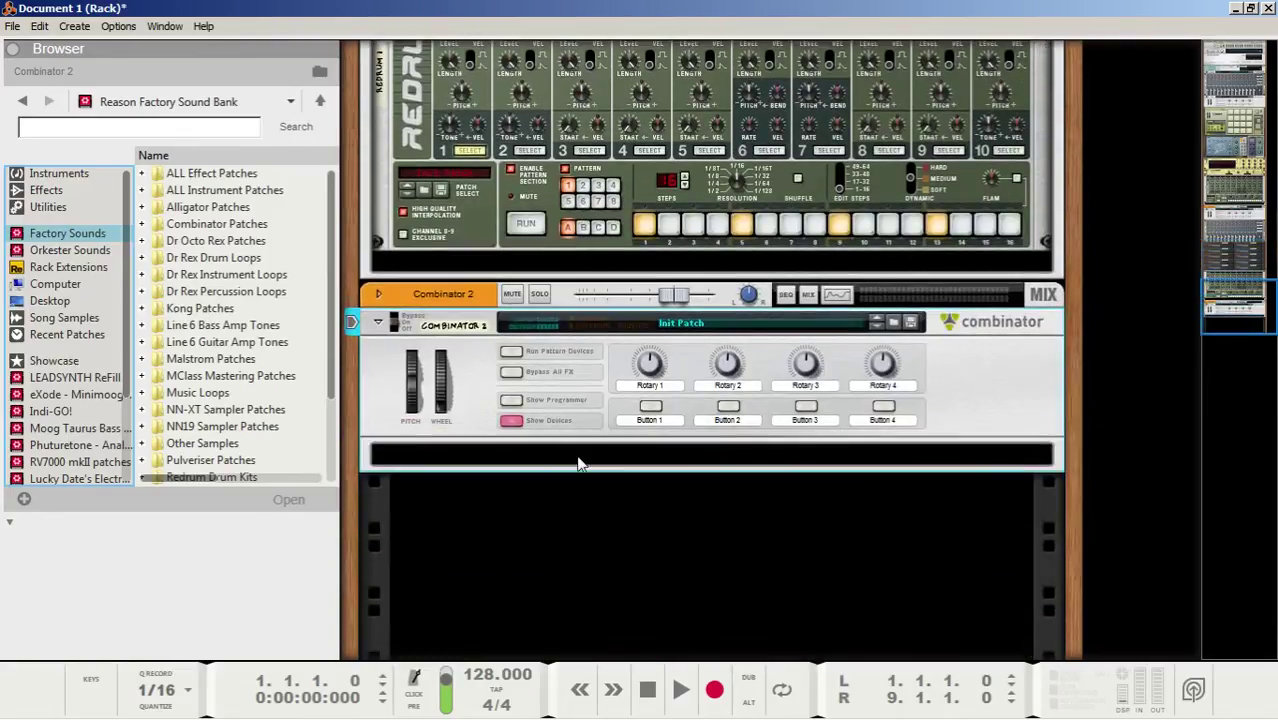
right_click(497, 516)
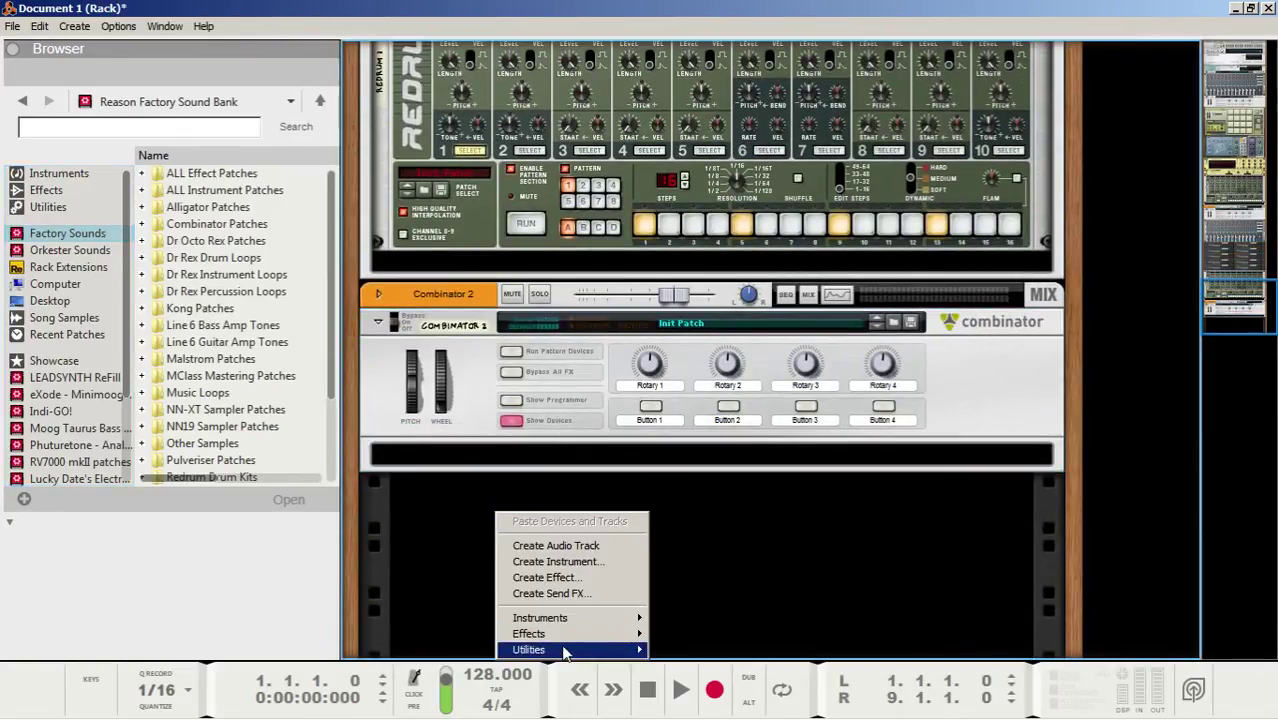
mouse_move(566, 652)
click(734, 490)
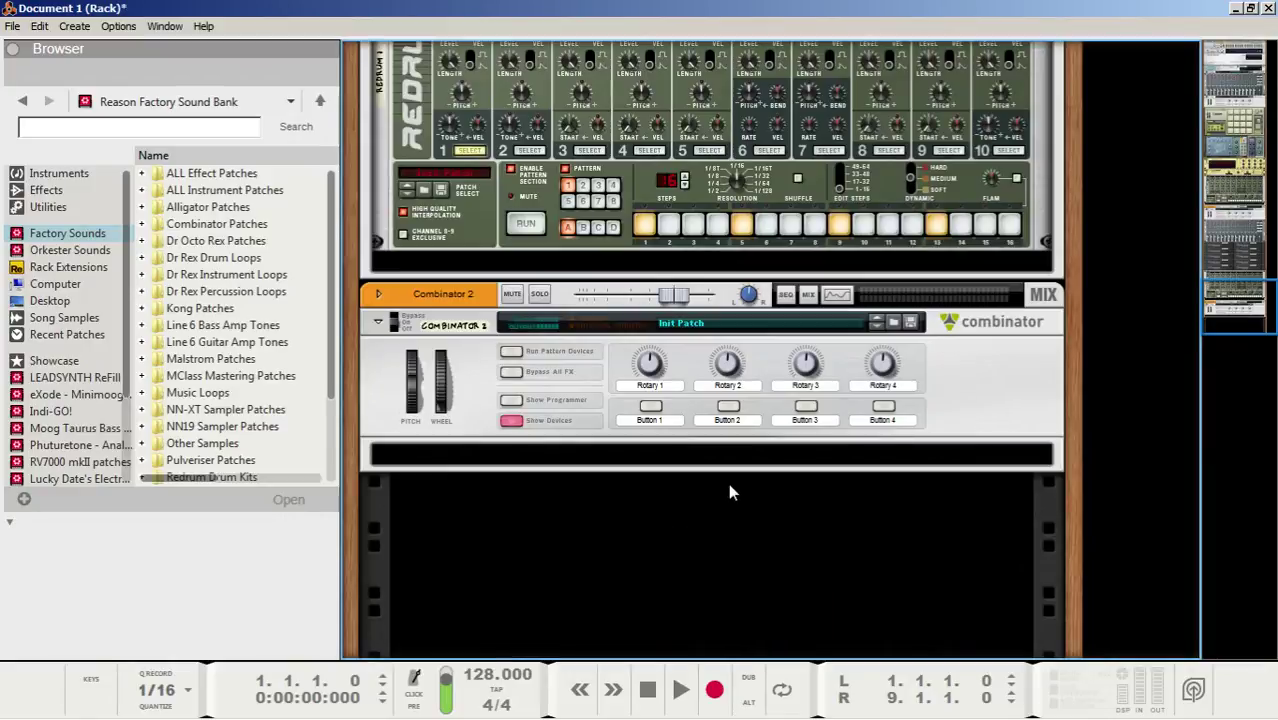
right_click(487, 461)
mouse_move(531, 416)
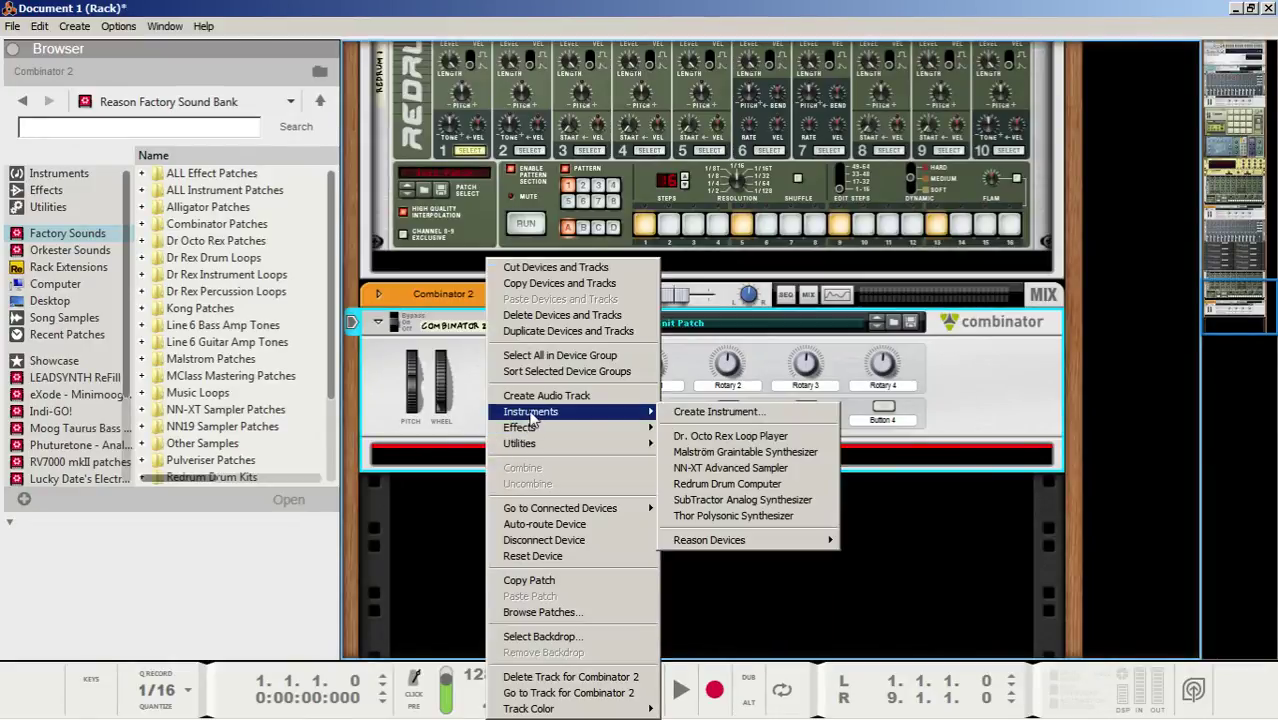
click(730, 515)
Step: Show Thor's full programmer and reset Thor to its Init Patch
click(478, 556)
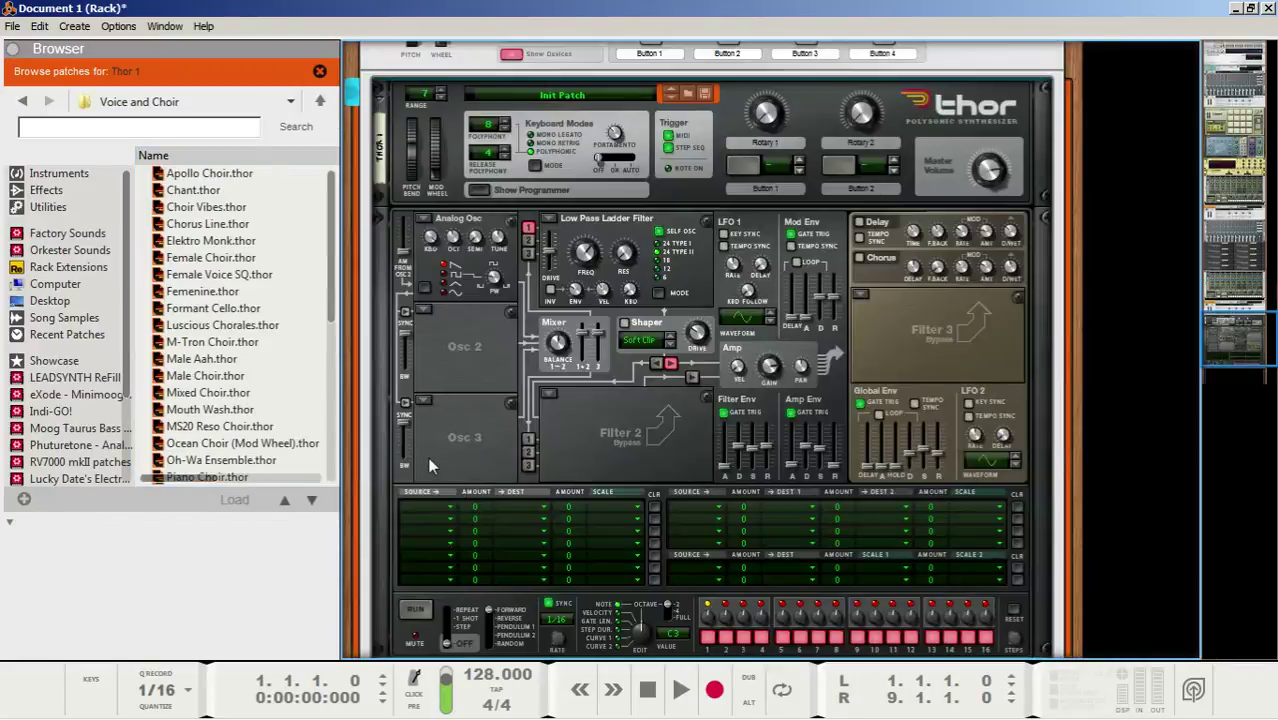
right_click(458, 341)
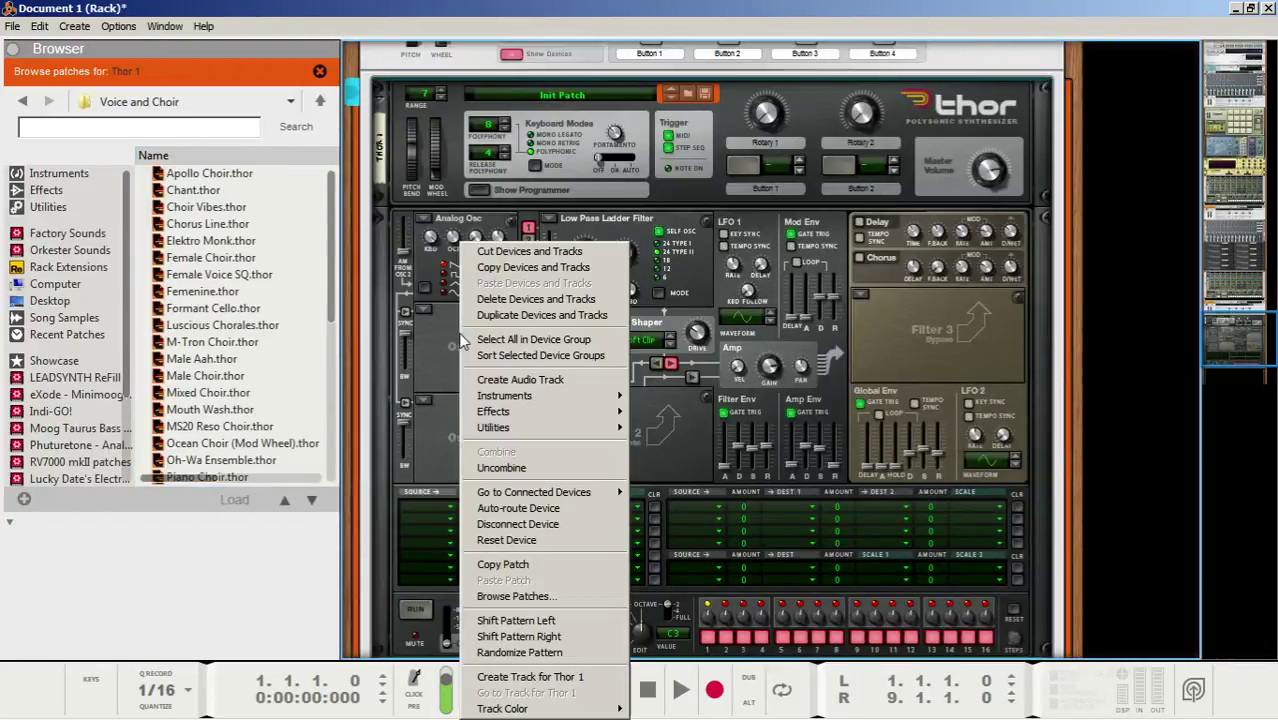
click(526, 541)
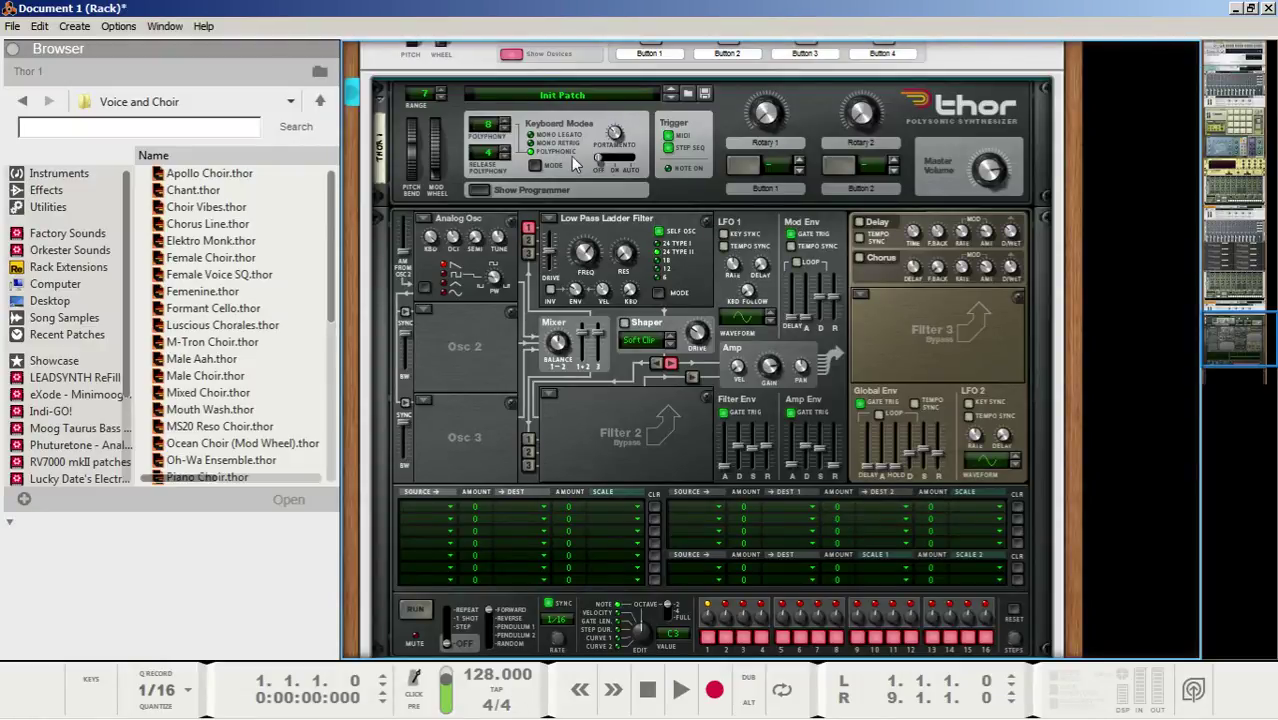
Step: Make Osc 1 a Noise oscillator with its noise mod lowered from 24 to 20
click(424, 219)
click(445, 316)
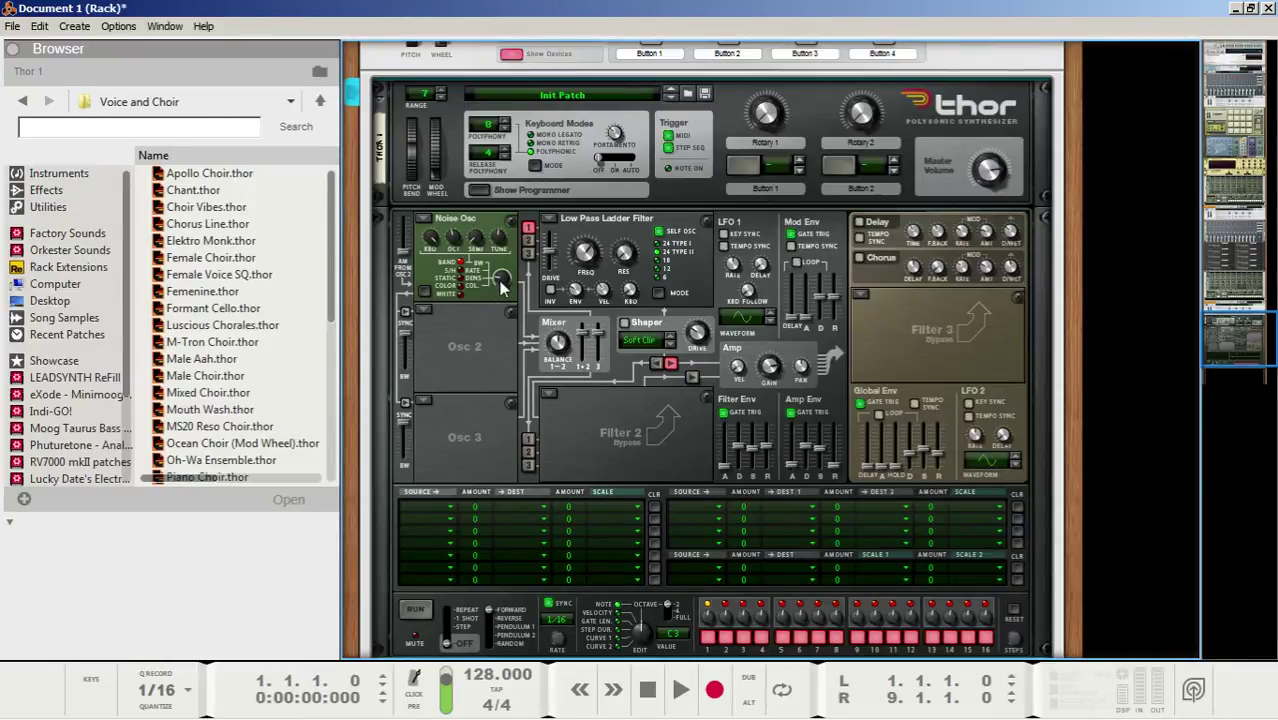
mouse_move(502, 287)
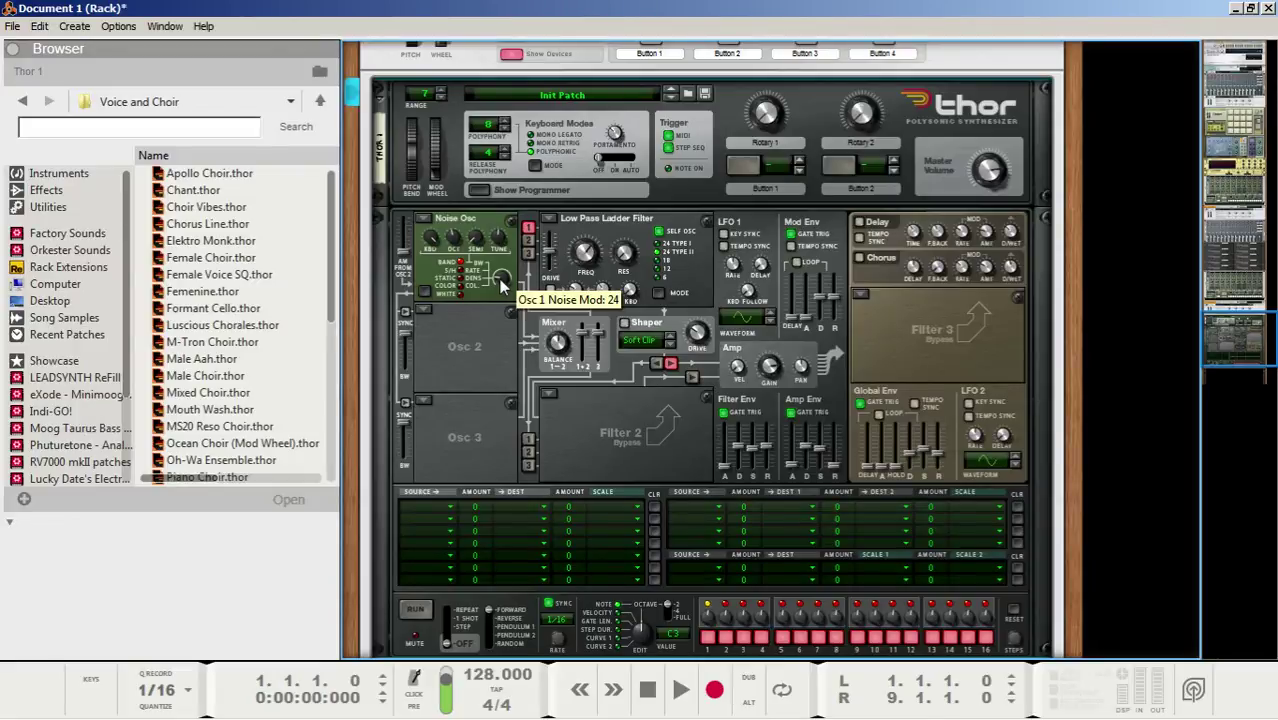
drag(502, 286, 506, 292)
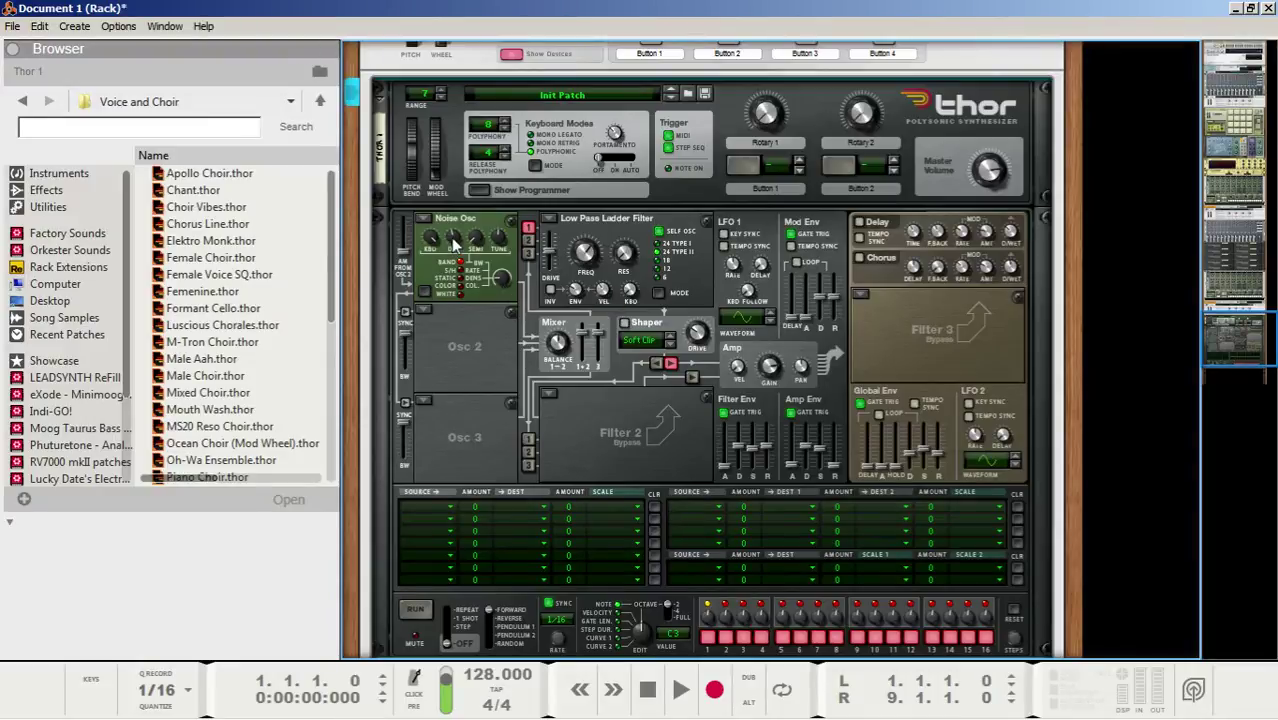
Step: Route Osc 2 and Osc 3 into Filter 1
mouse_move(454, 241)
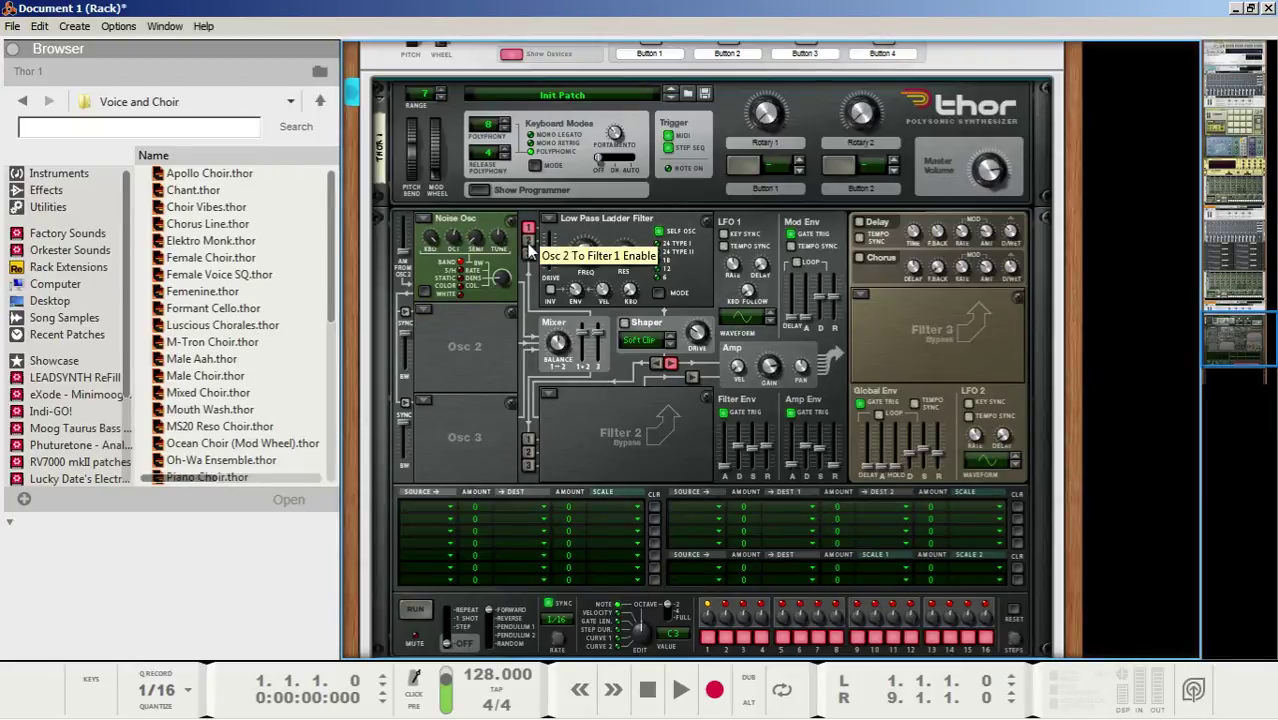
click(528, 240)
click(528, 251)
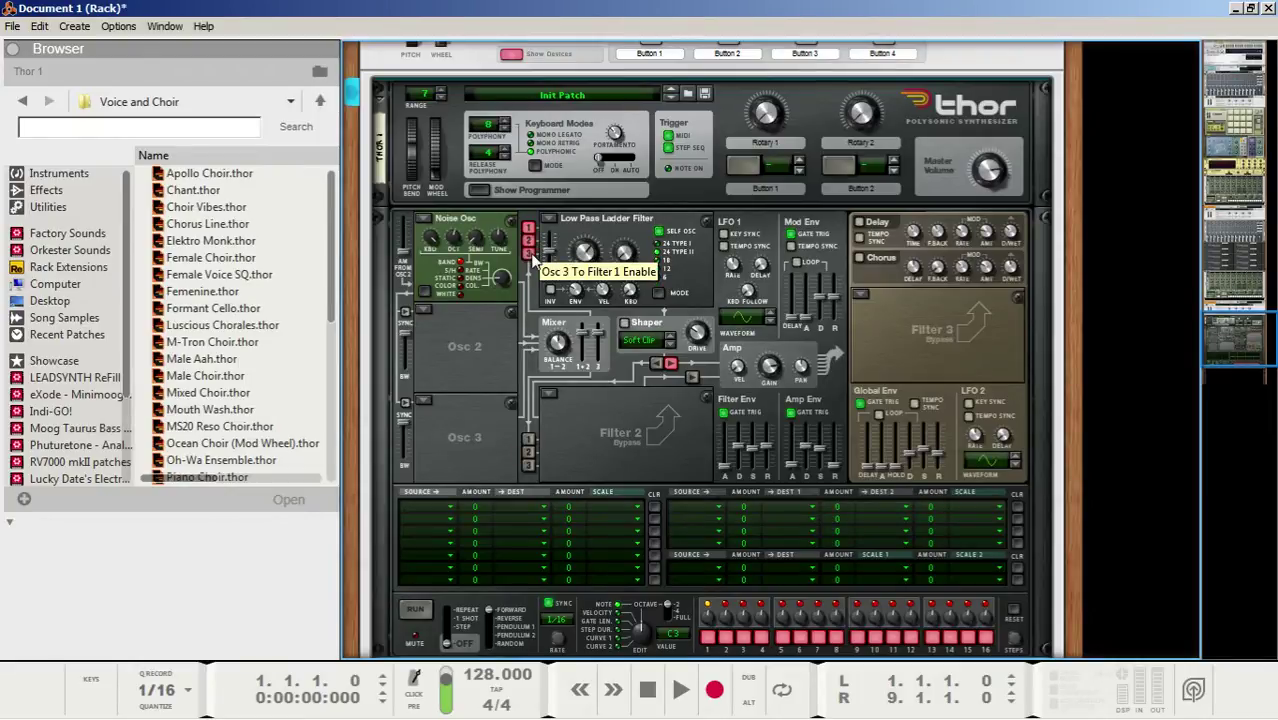
mouse_move(637, 254)
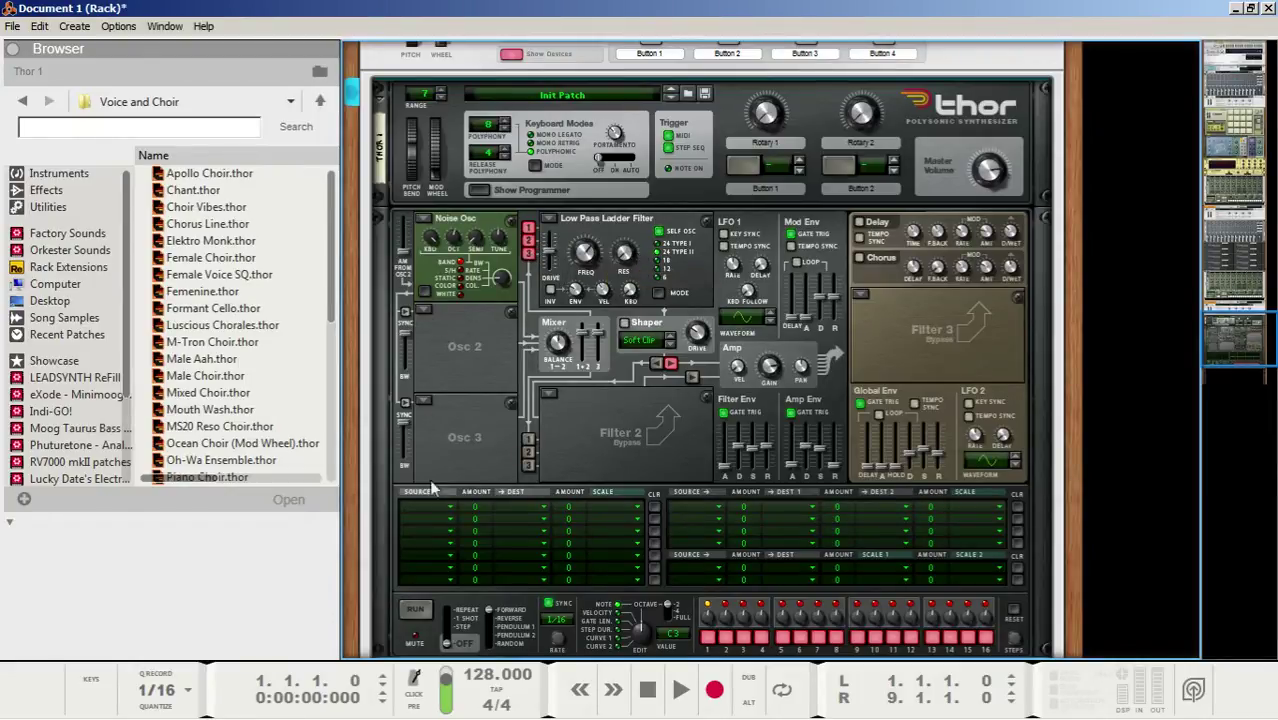
Step: Switch Osc 2 to Noise with noise mod 11, then switch Osc 3 to Noise
click(424, 311)
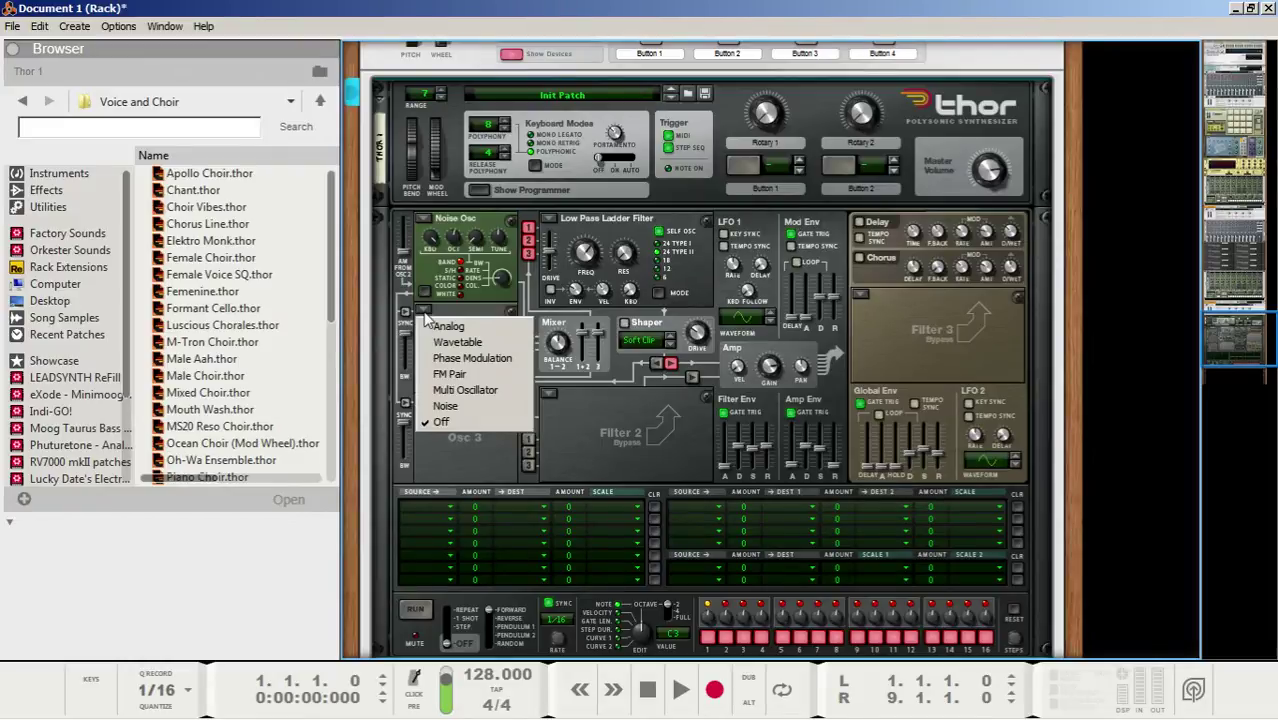
click(442, 406)
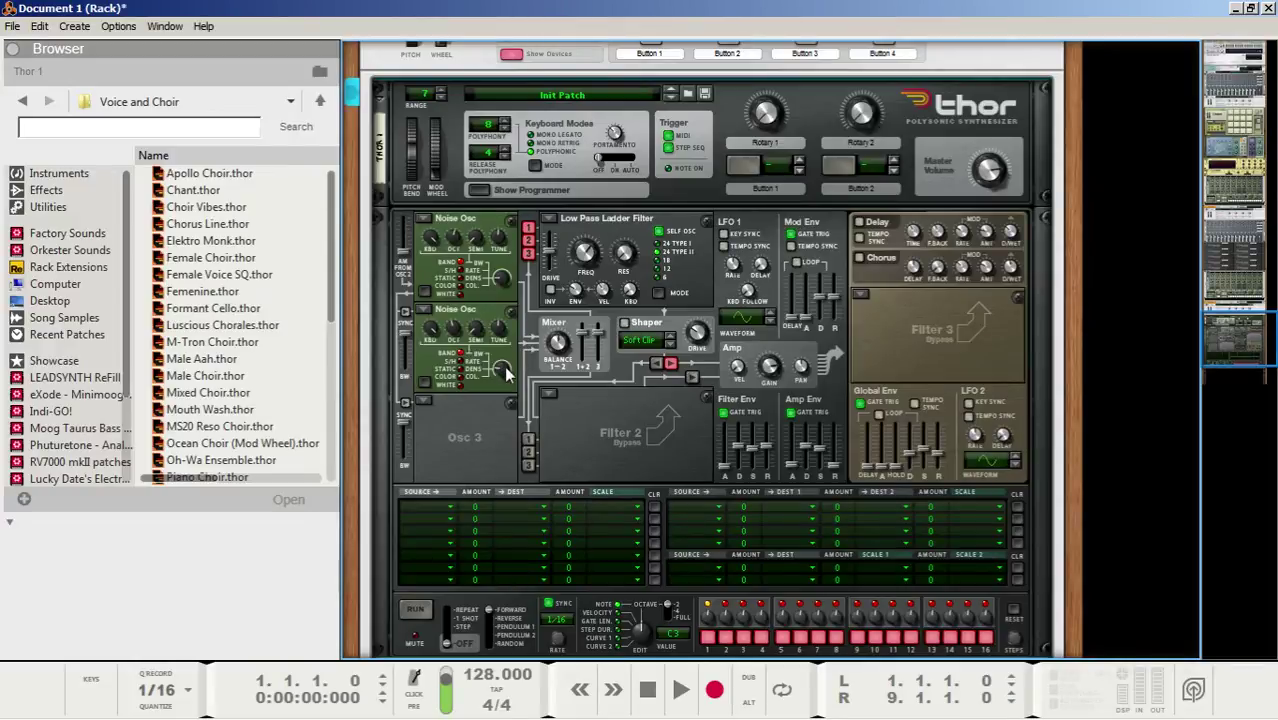
mouse_move(507, 377)
drag(507, 377, 502, 393)
click(419, 402)
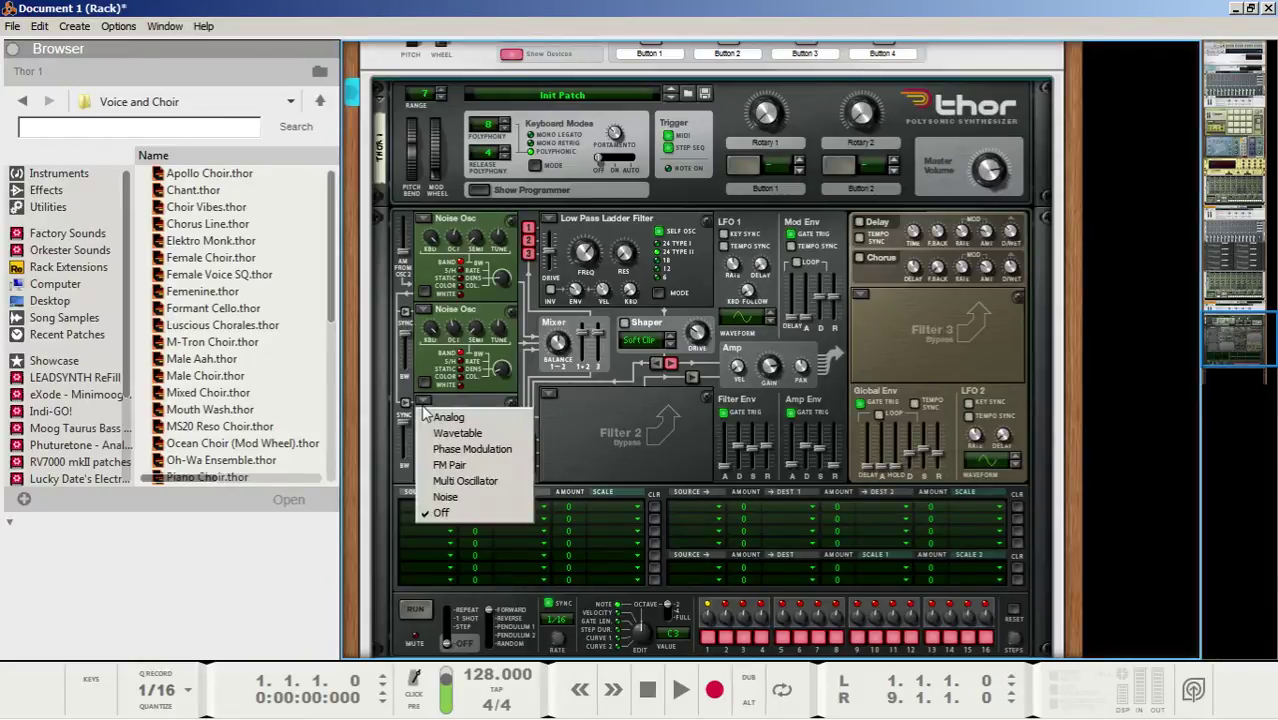
click(440, 497)
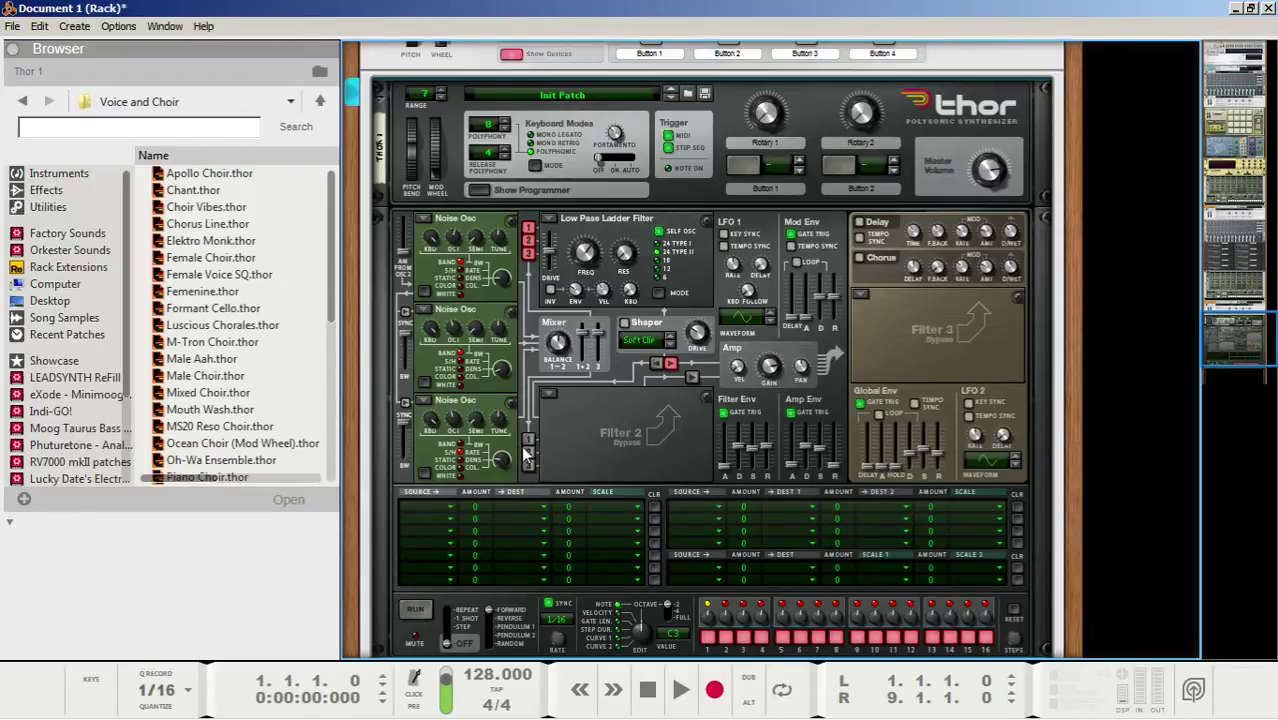
Step: Set Osc 3 noise mod to 14 and Filter 1 to 203 Hz, resonance ~38, envelope 100, velocity 0
mouse_move(502, 462)
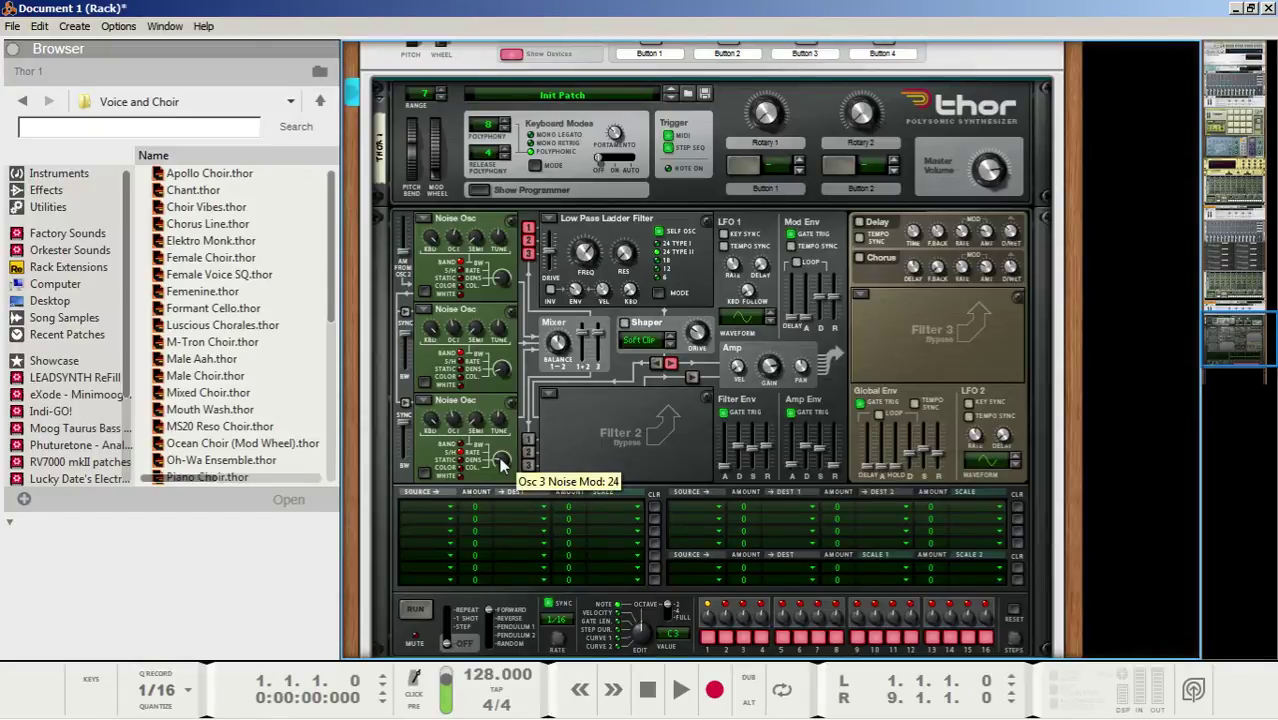
drag(502, 462, 508, 485)
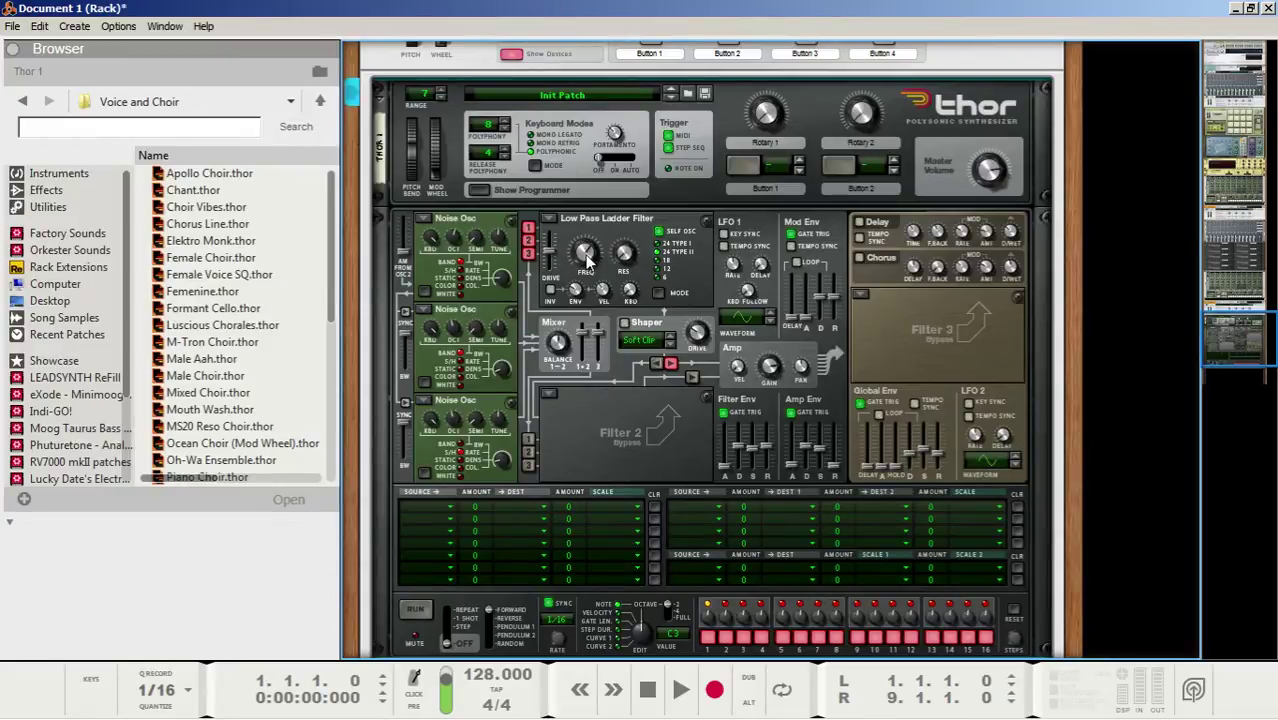
drag(597, 344, 601, 348)
drag(627, 250, 627, 244)
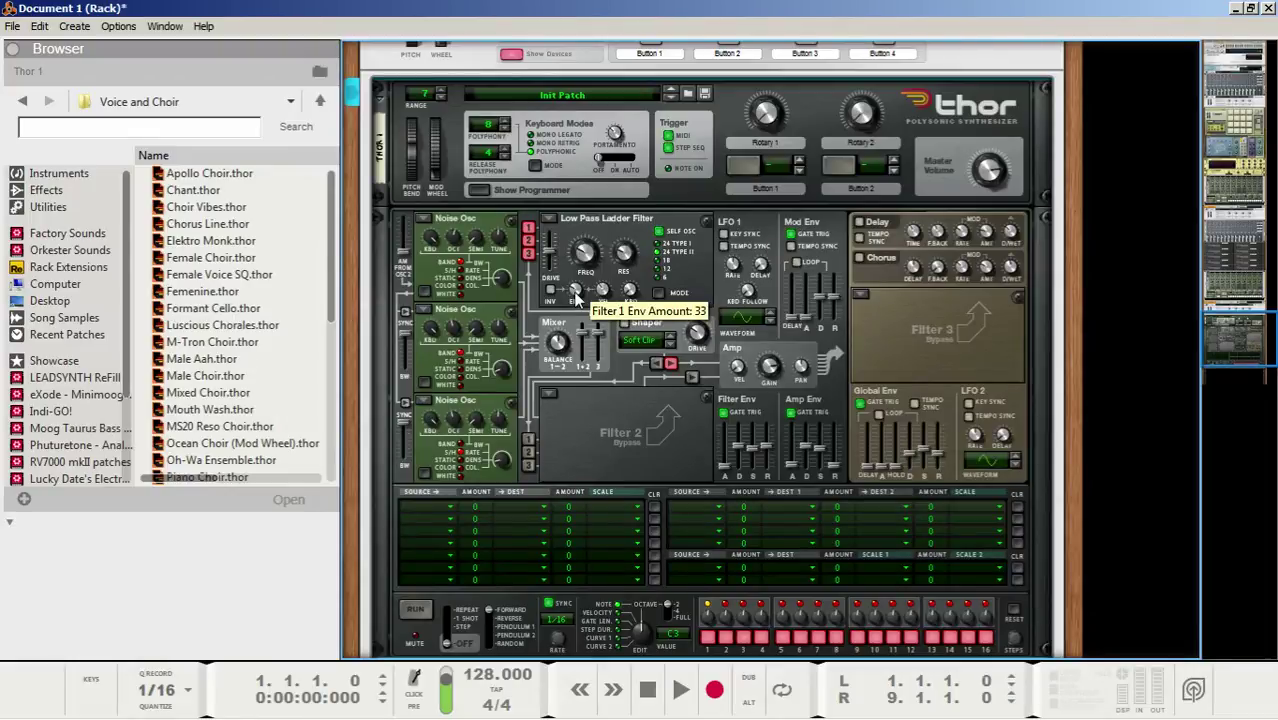
drag(577, 295, 588, 262)
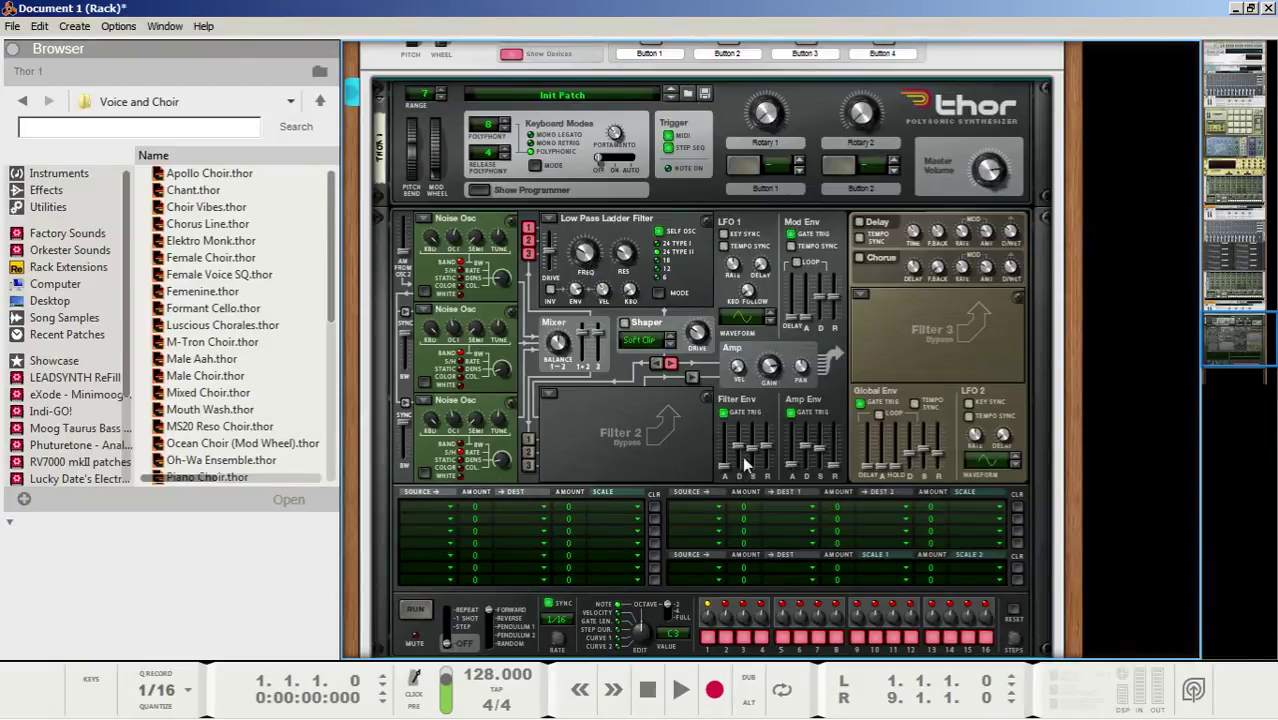
mouse_move(592, 254)
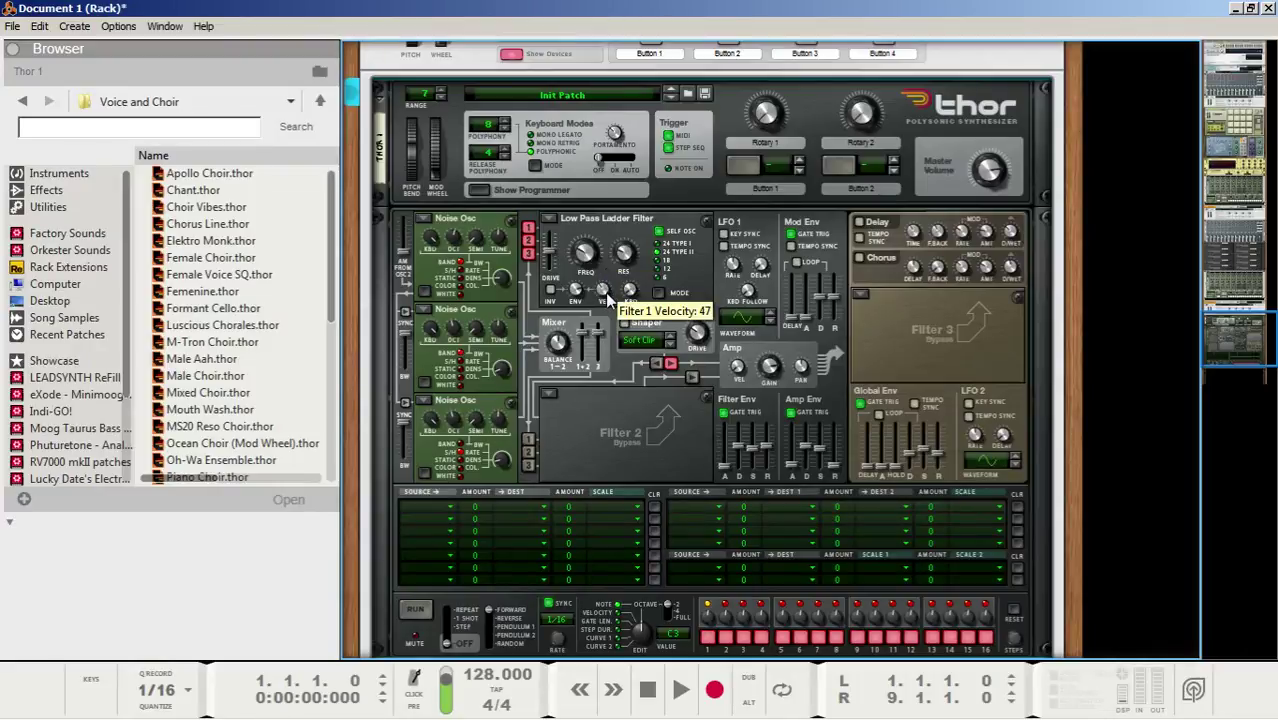
mouse_move(630, 296)
ctrl+click(603, 290)
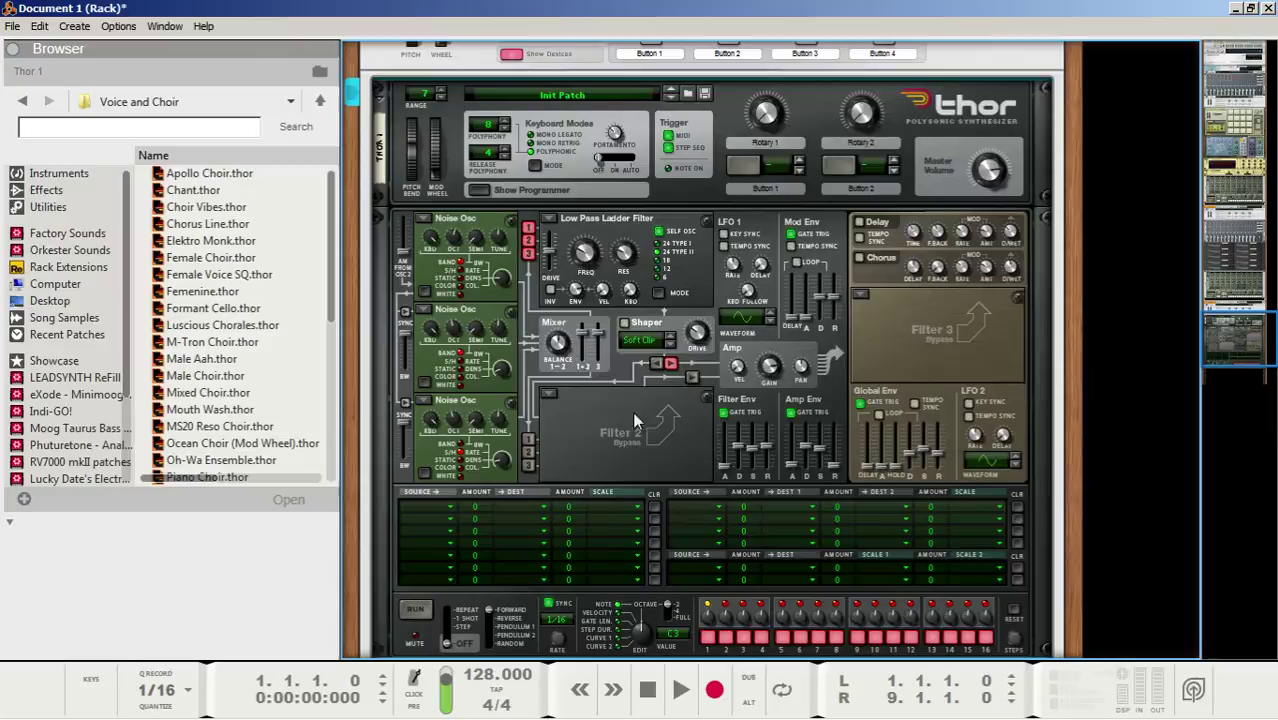
Step: Make Filter 2 a Comb Filter fed by the shaper and Osc 3, sent to the amp
click(548, 393)
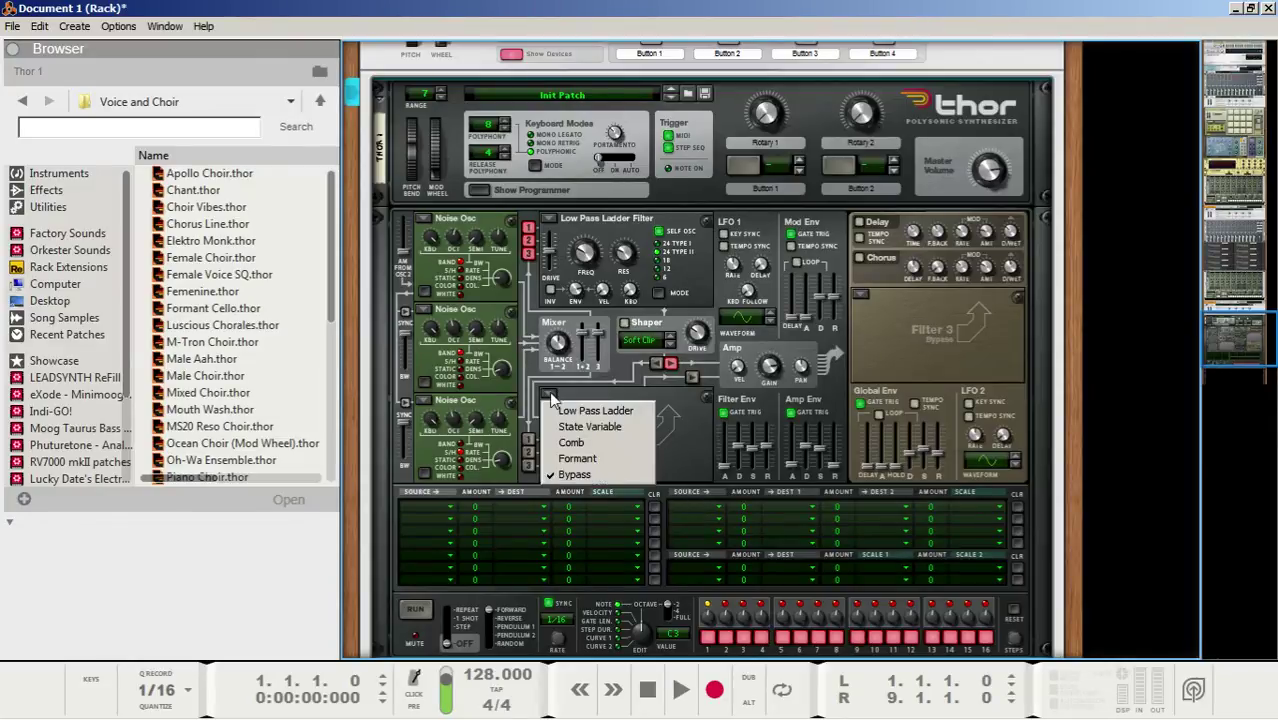
click(573, 447)
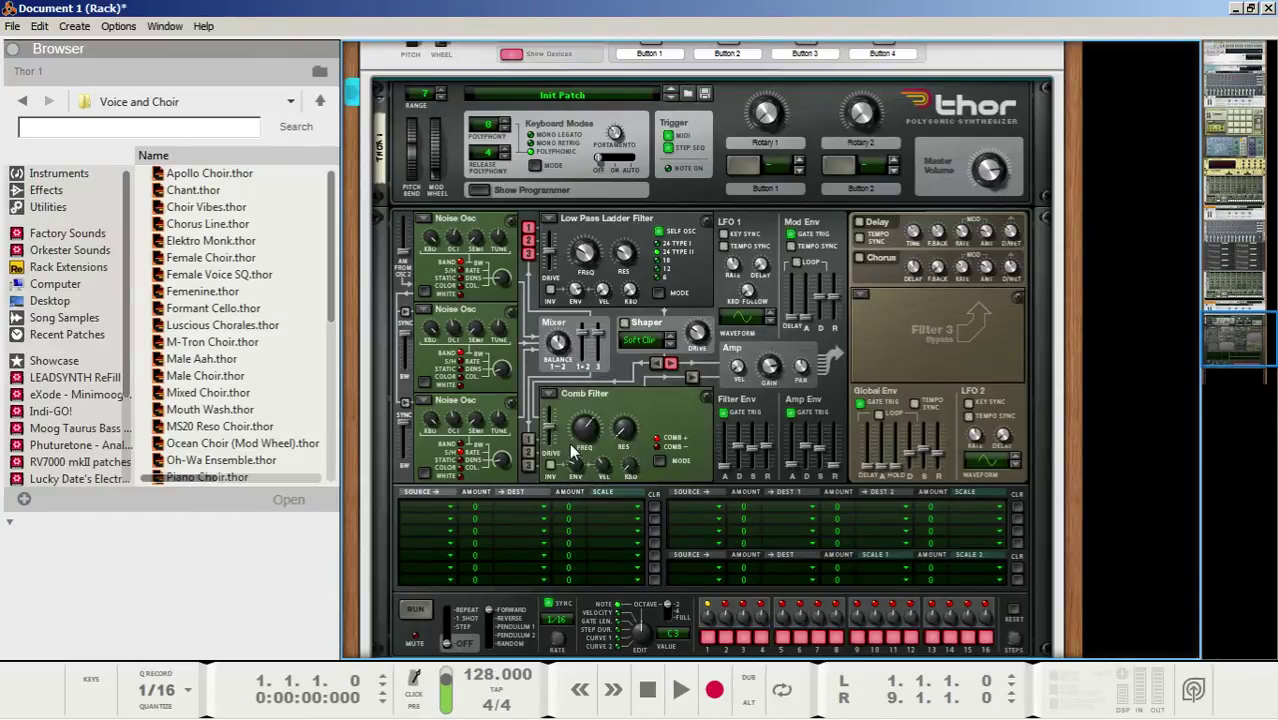
click(655, 364)
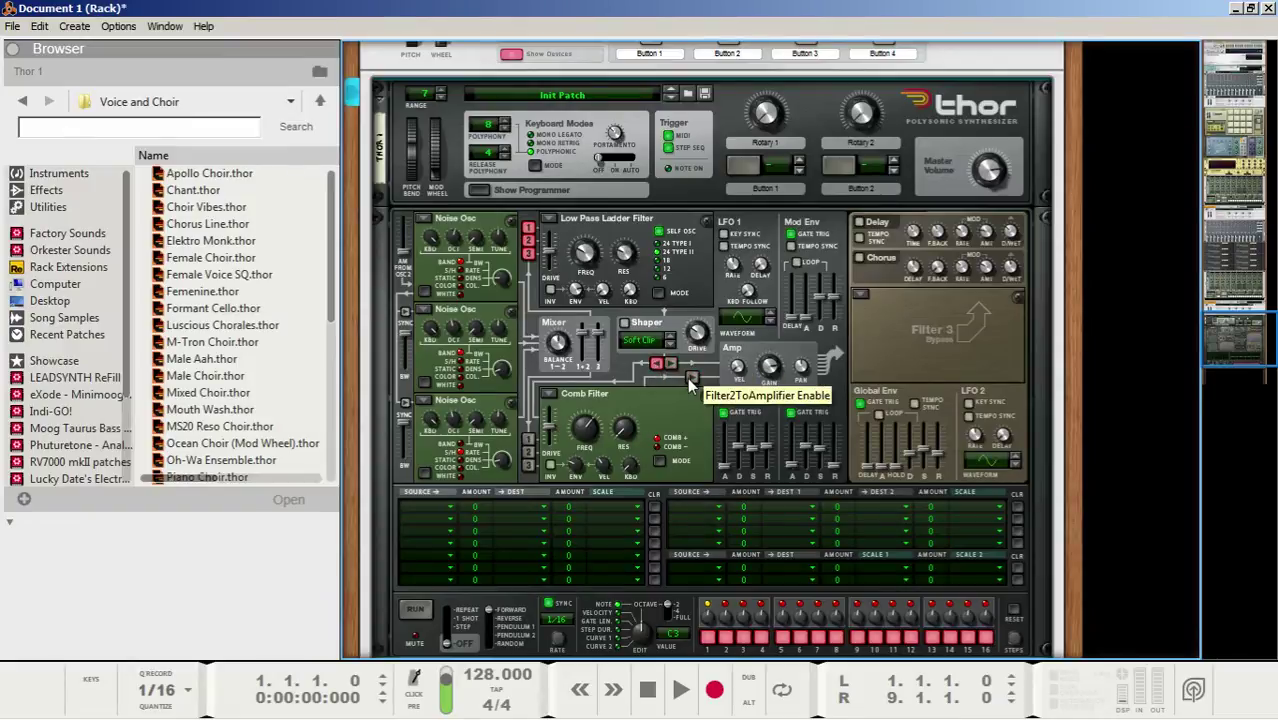
click(690, 377)
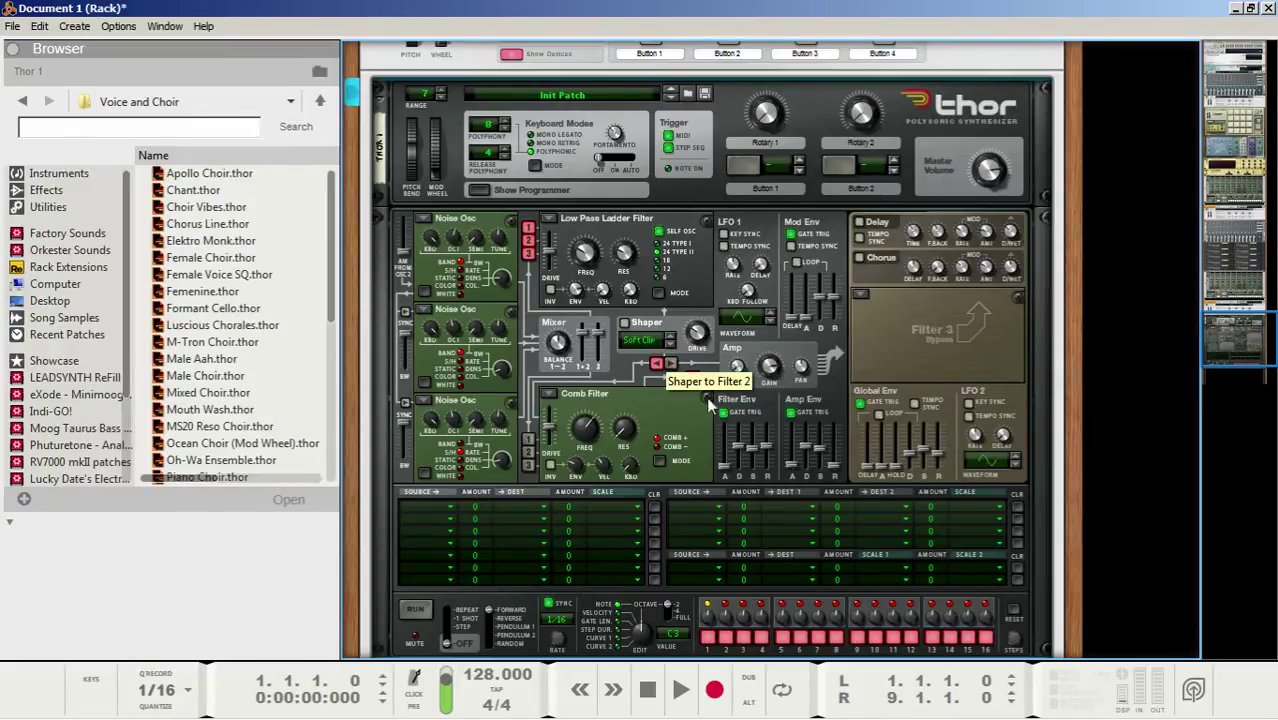
click(526, 465)
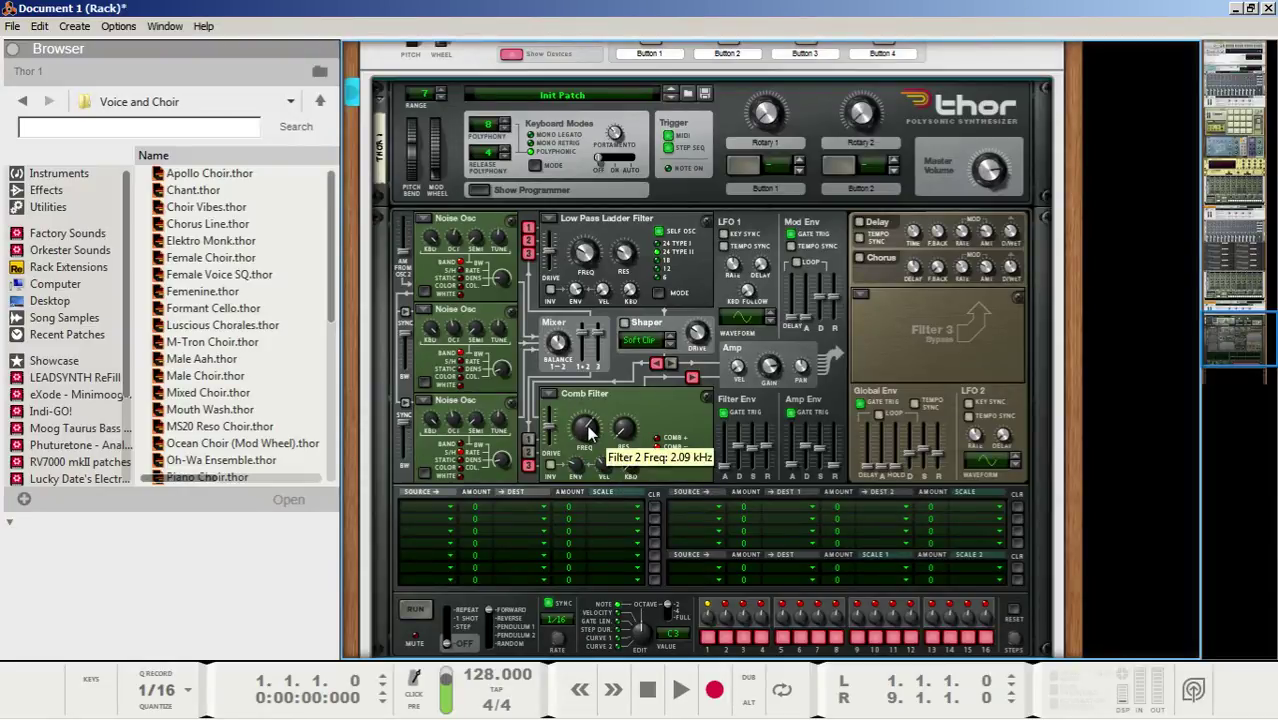
Step: Tune the comb filter to 427 Hz, resonance 57, envelope 60, and make Filter 3 State Variable
drag(588, 428, 590, 488)
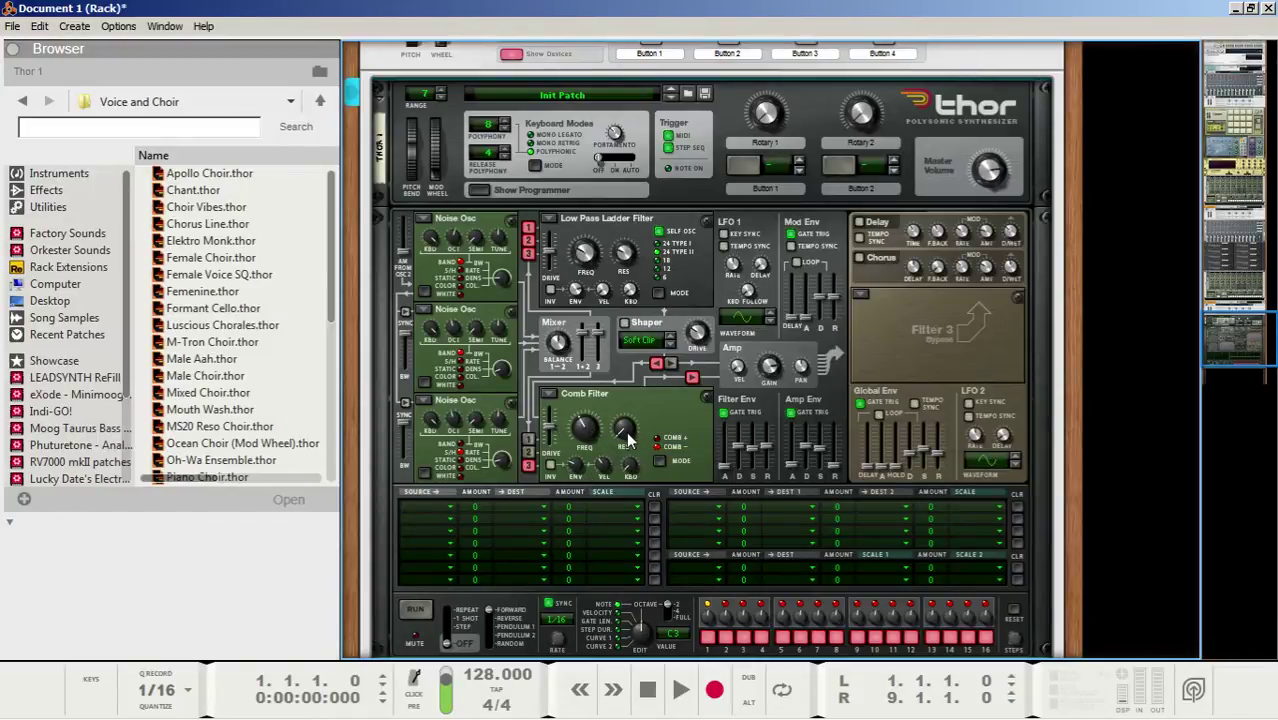
drag(637, 403, 637, 426)
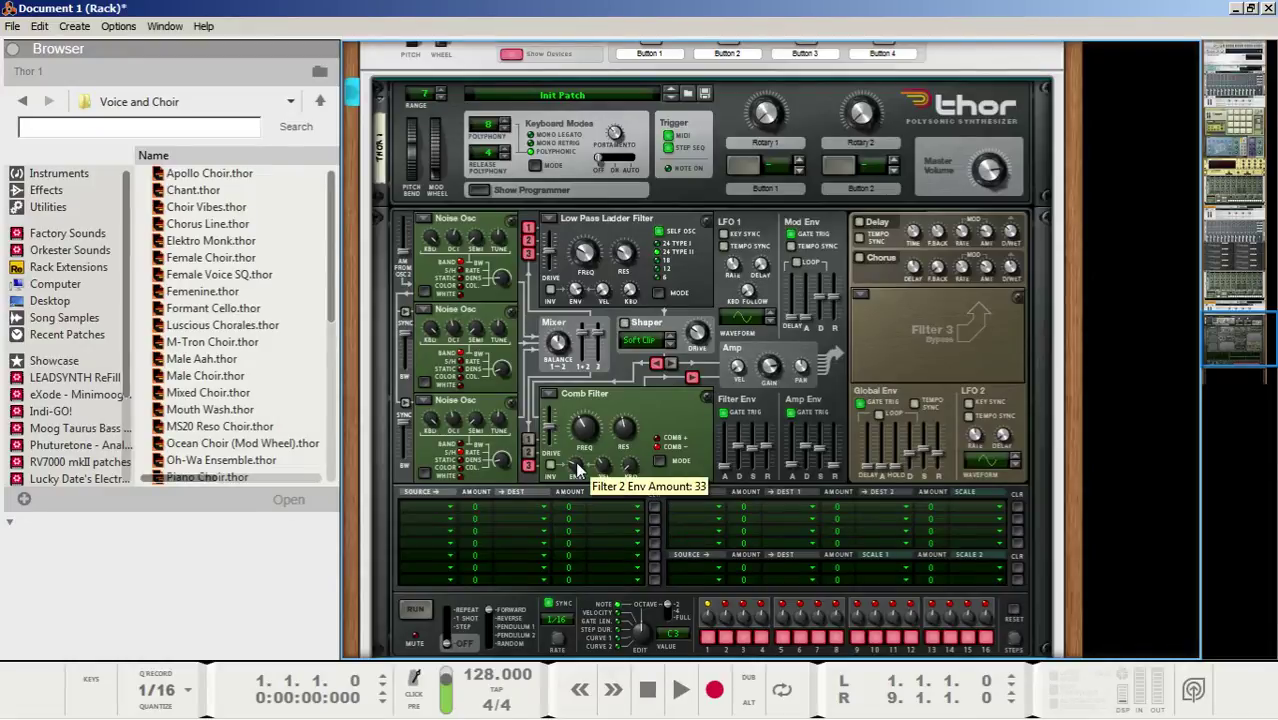
drag(577, 468, 614, 410)
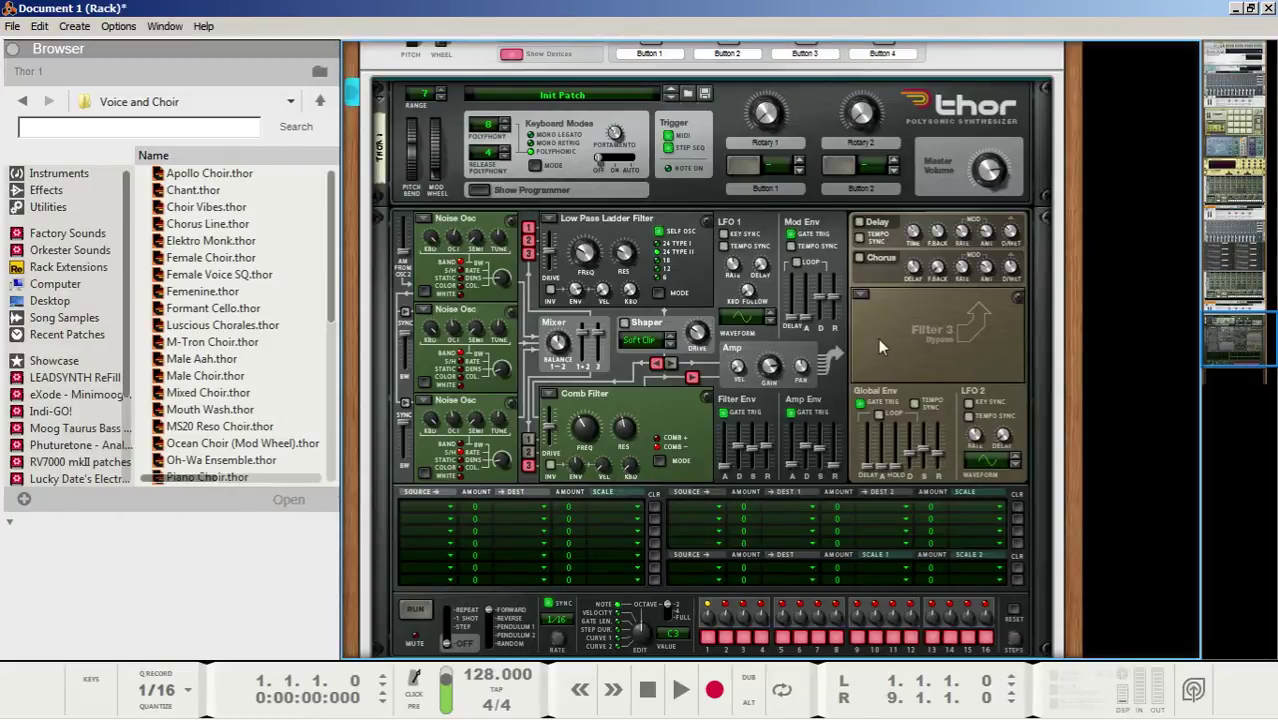
click(877, 299)
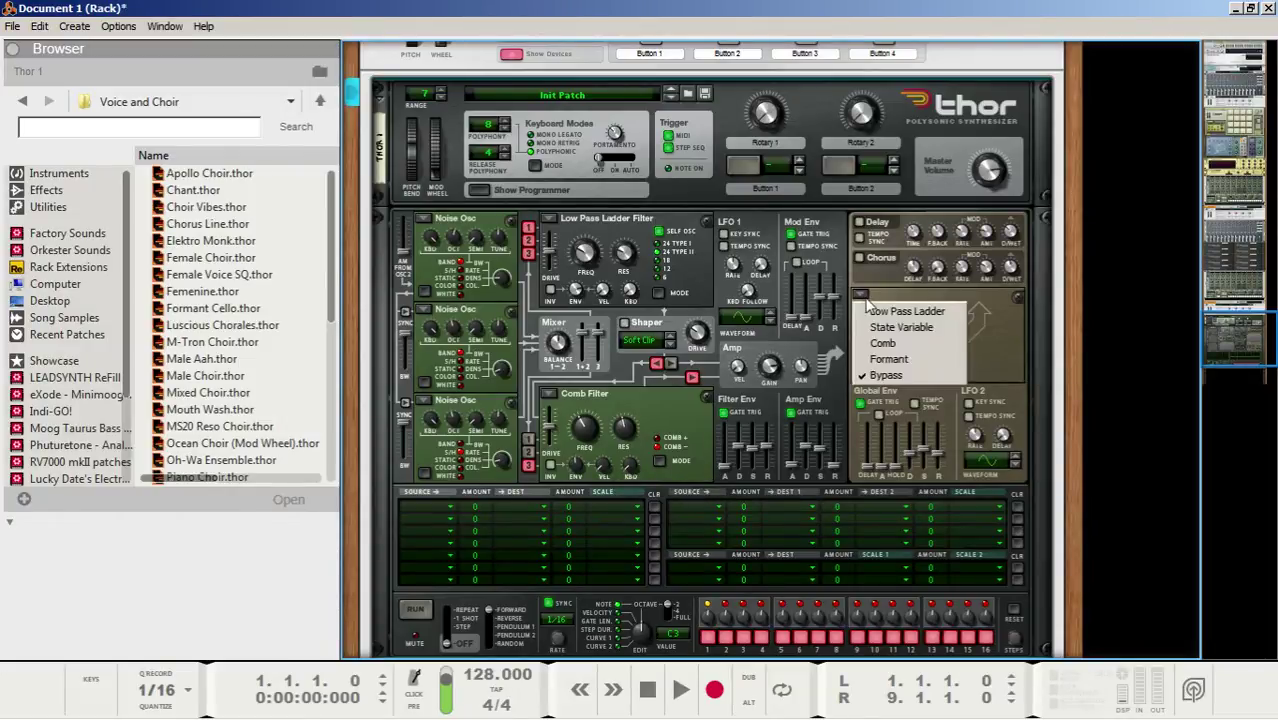
click(886, 328)
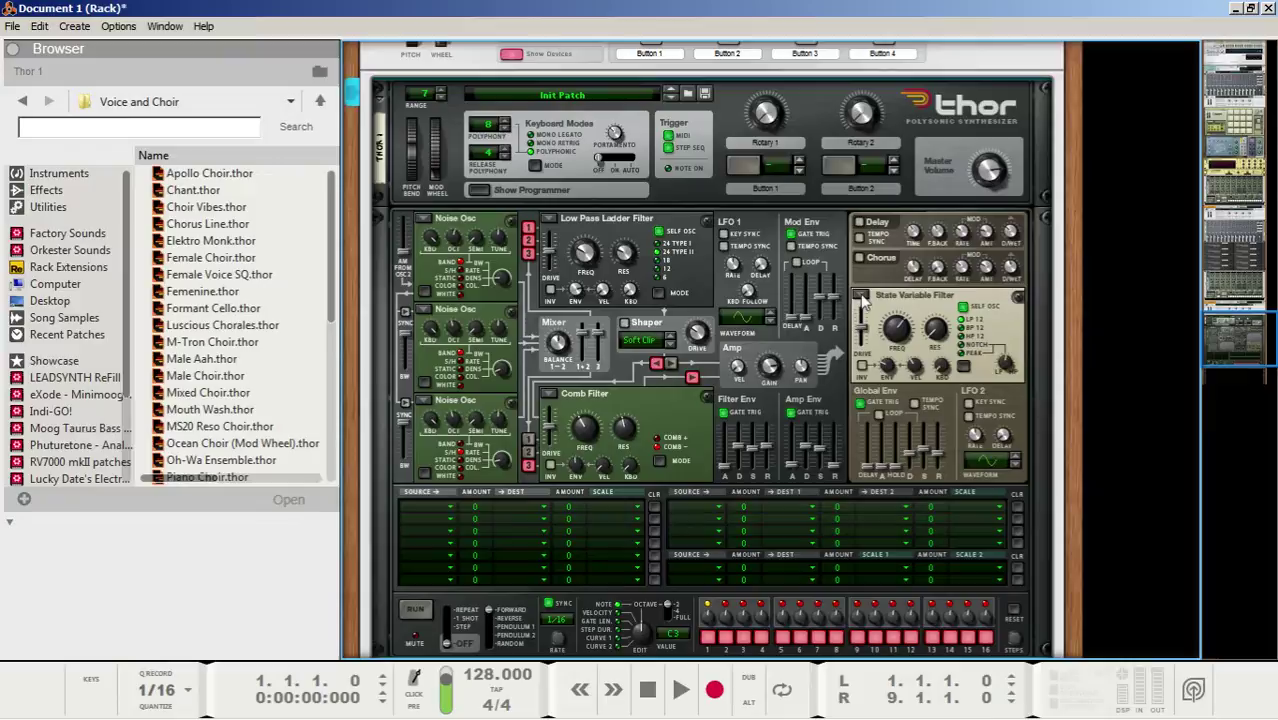
click(862, 296)
click(886, 372)
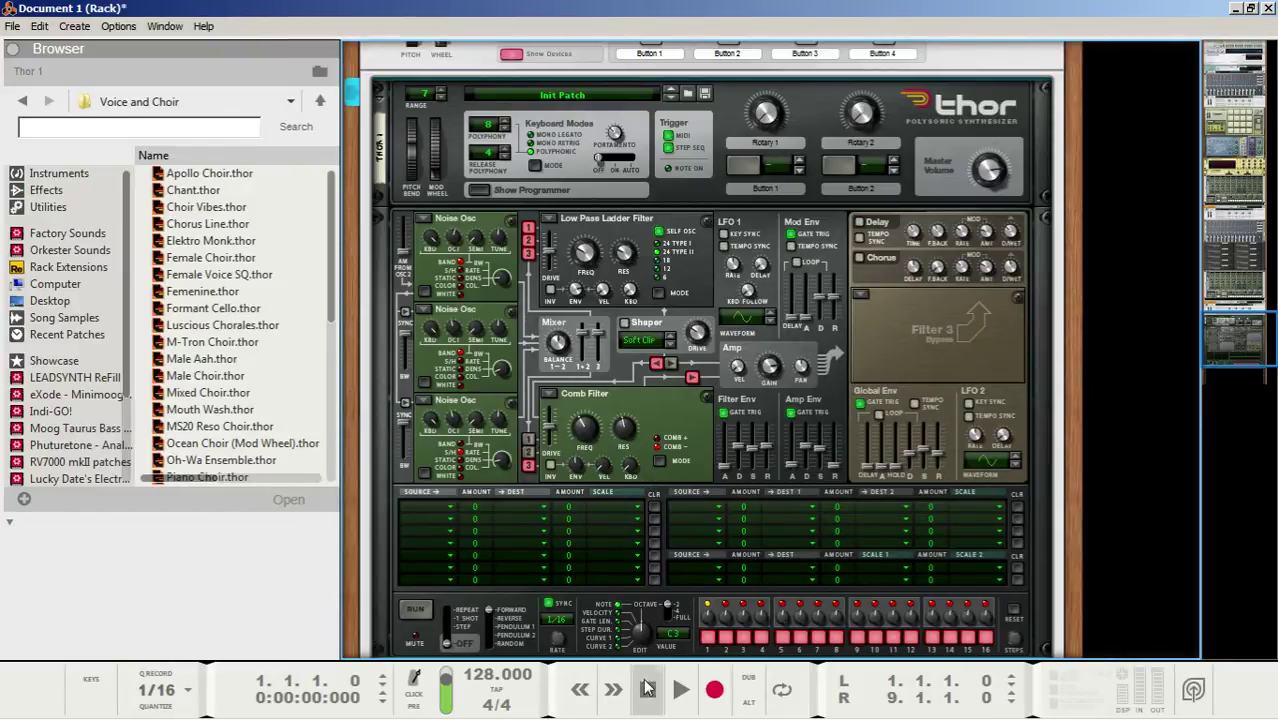
key(space)
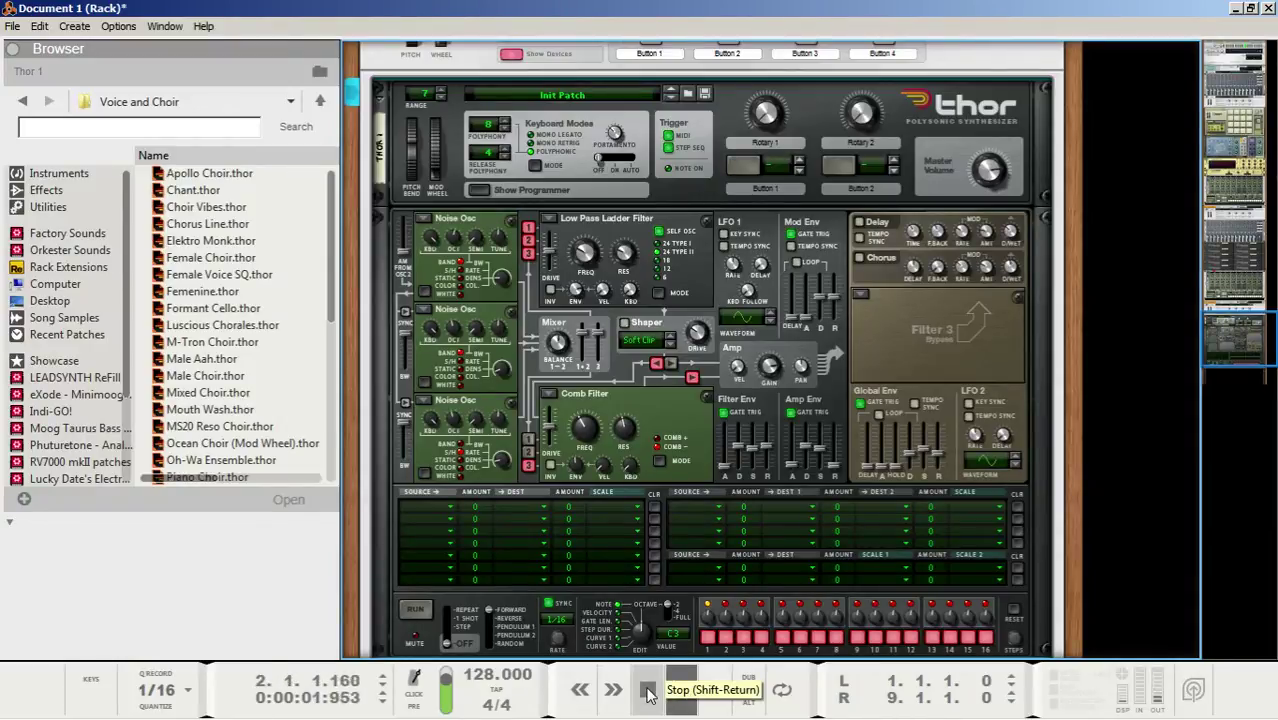
double_click(646, 690)
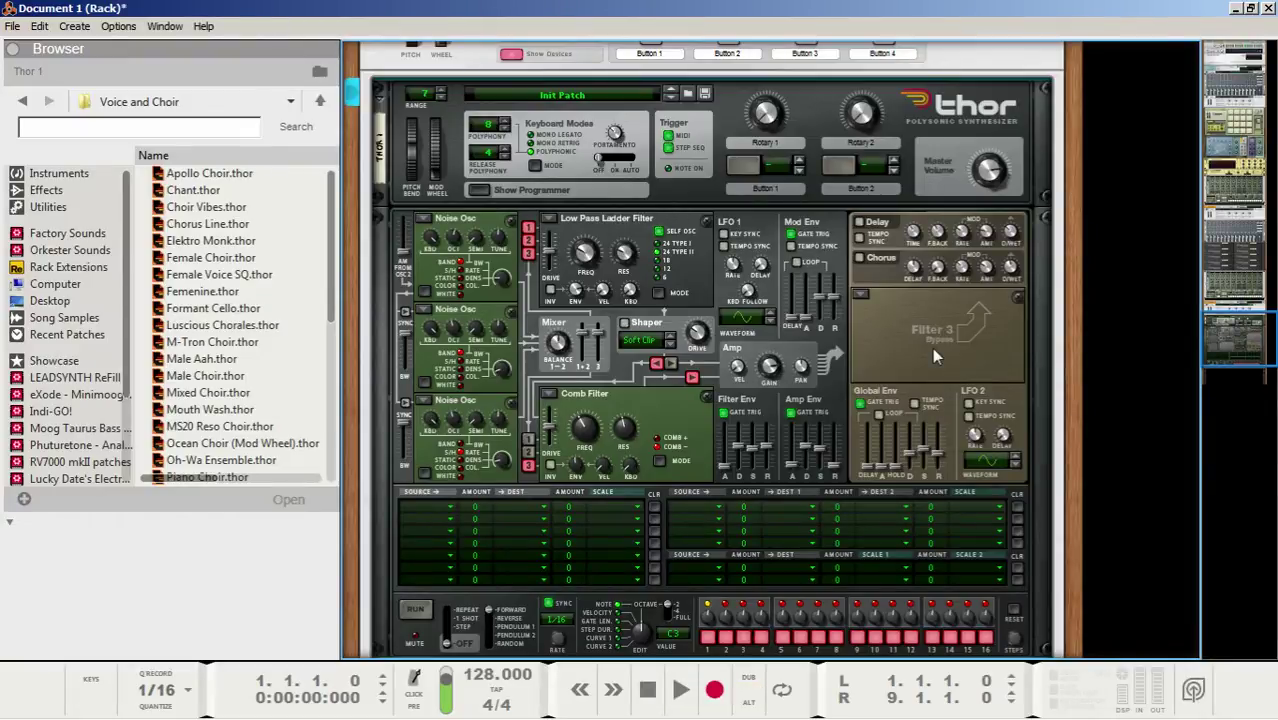
click(861, 294)
click(880, 335)
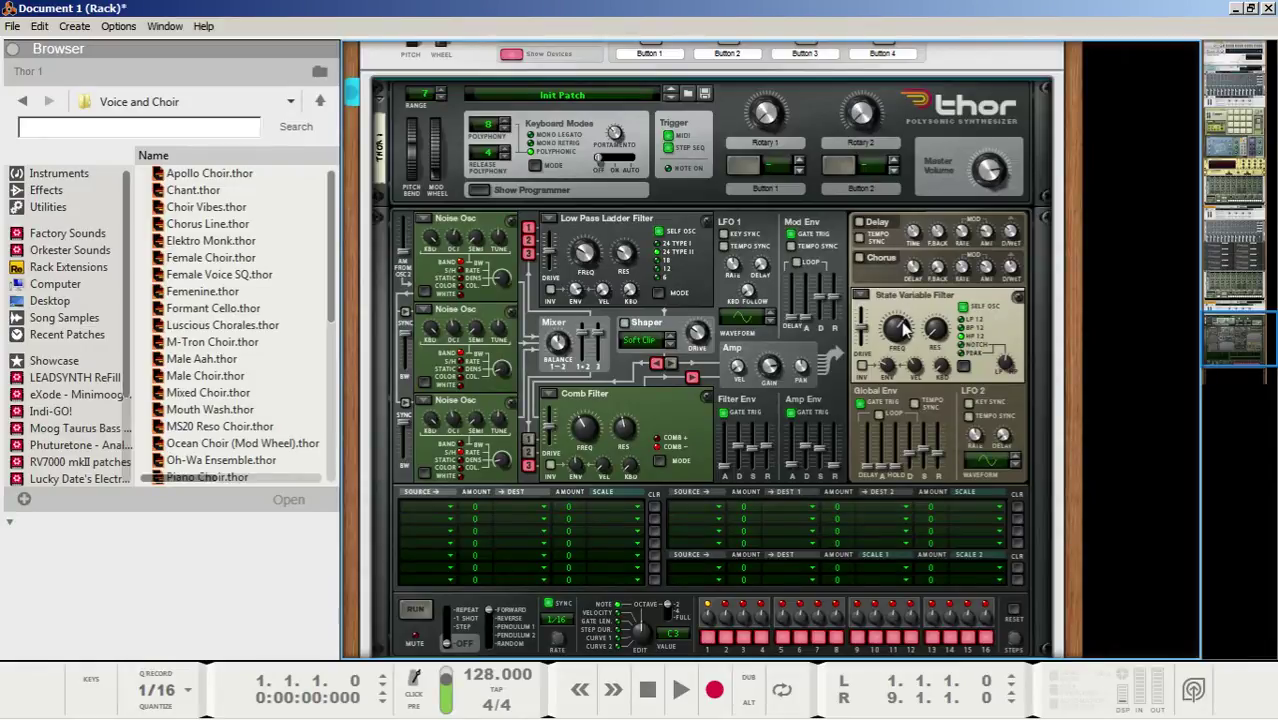
Step: Lower the State Variable filter's frequency to 576 Hz and set its envelope amount to 0
drag(903, 328, 907, 378)
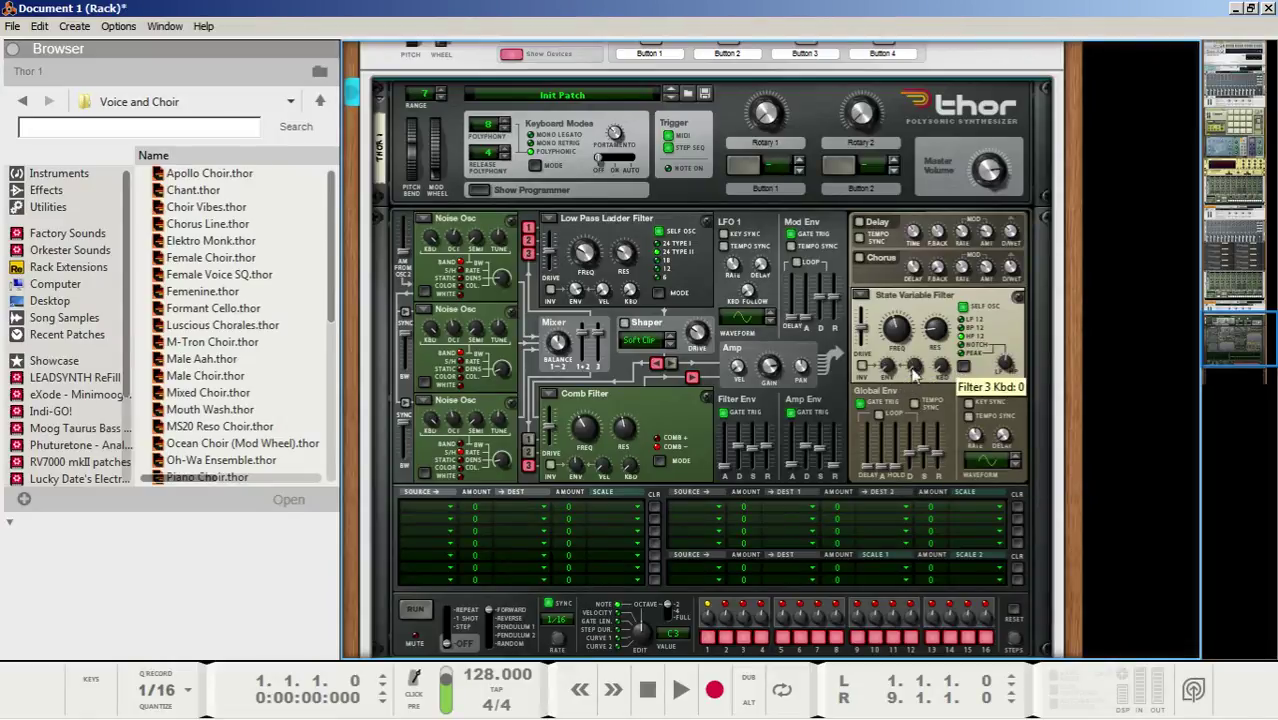
ctrl+click(880, 372)
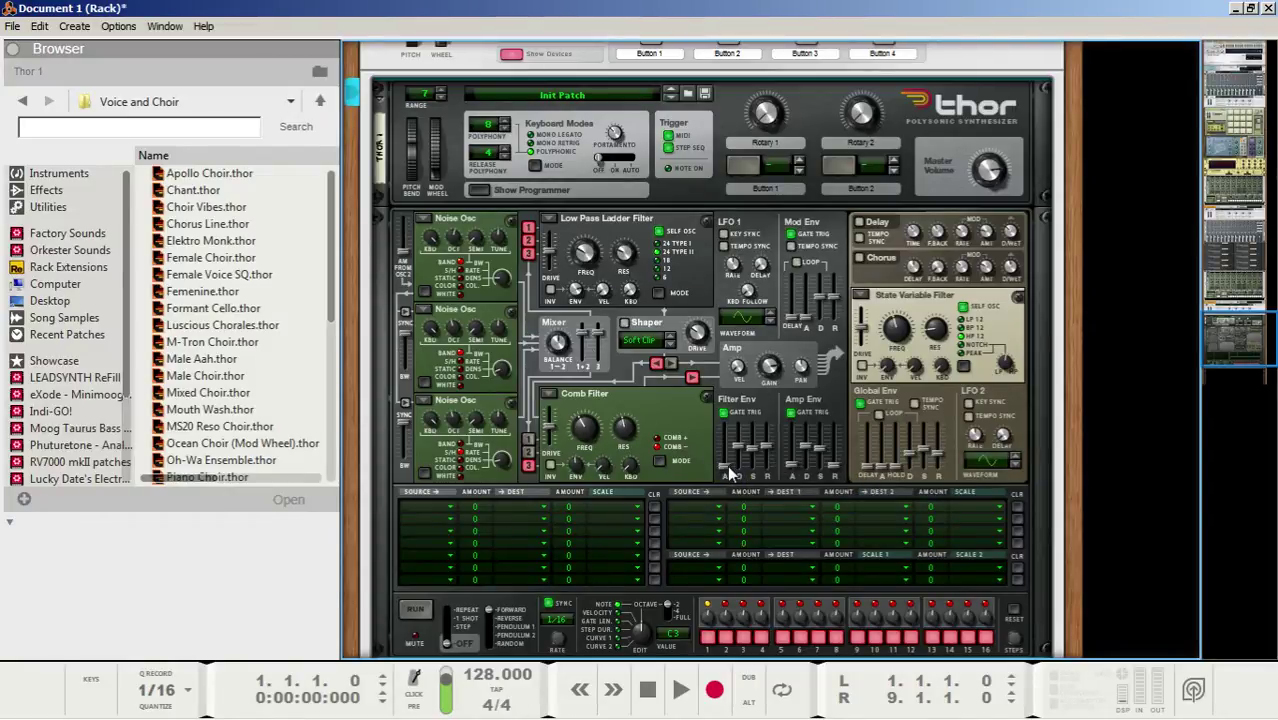
Step: Set the filter envelope to attack 4.63 s, decay 18.2 s and release 23.5 ms
mouse_move(725, 463)
mouse_down()
mouse_move(727, 431)
mouse_move(731, 447)
mouse_up()
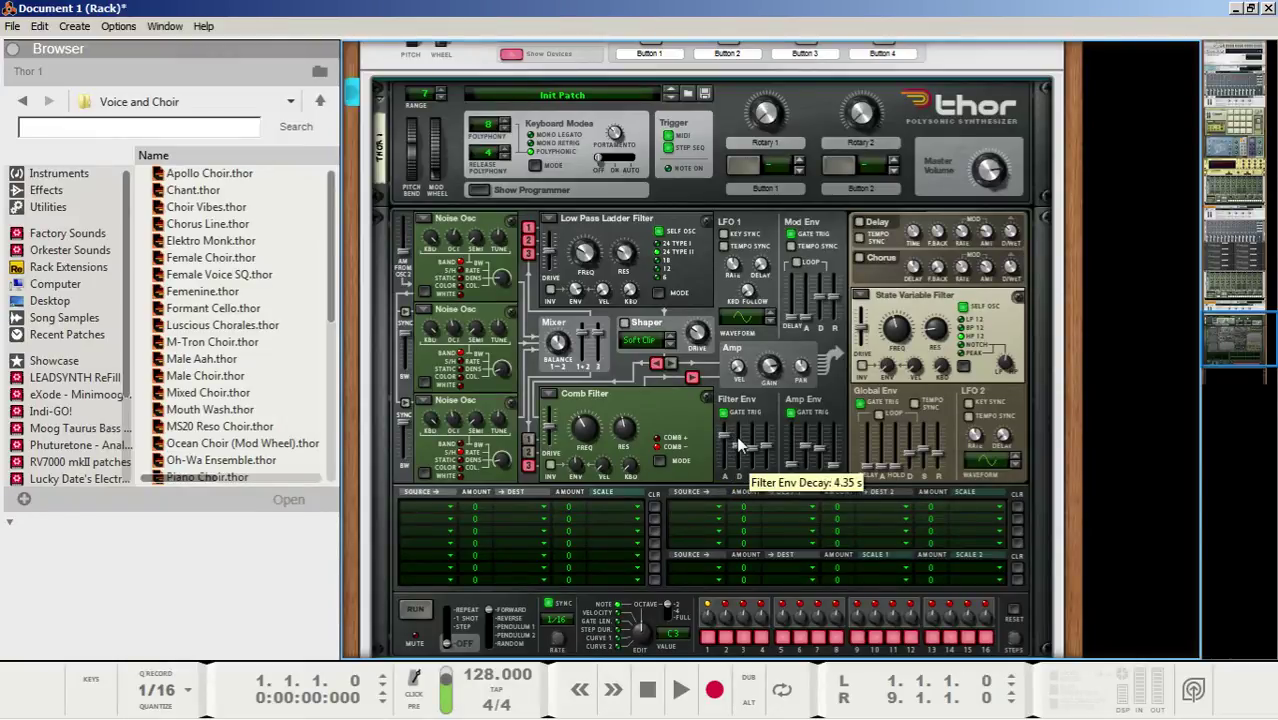
drag(741, 443, 741, 435)
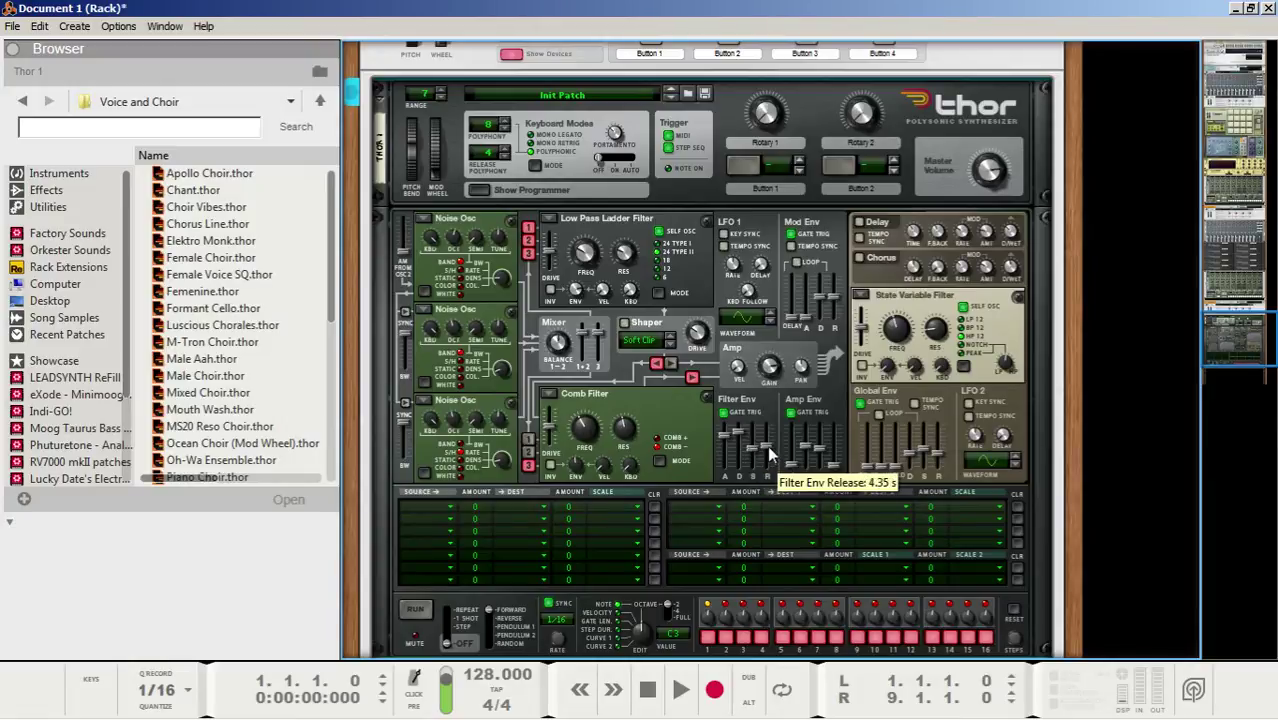
drag(765, 445, 766, 457)
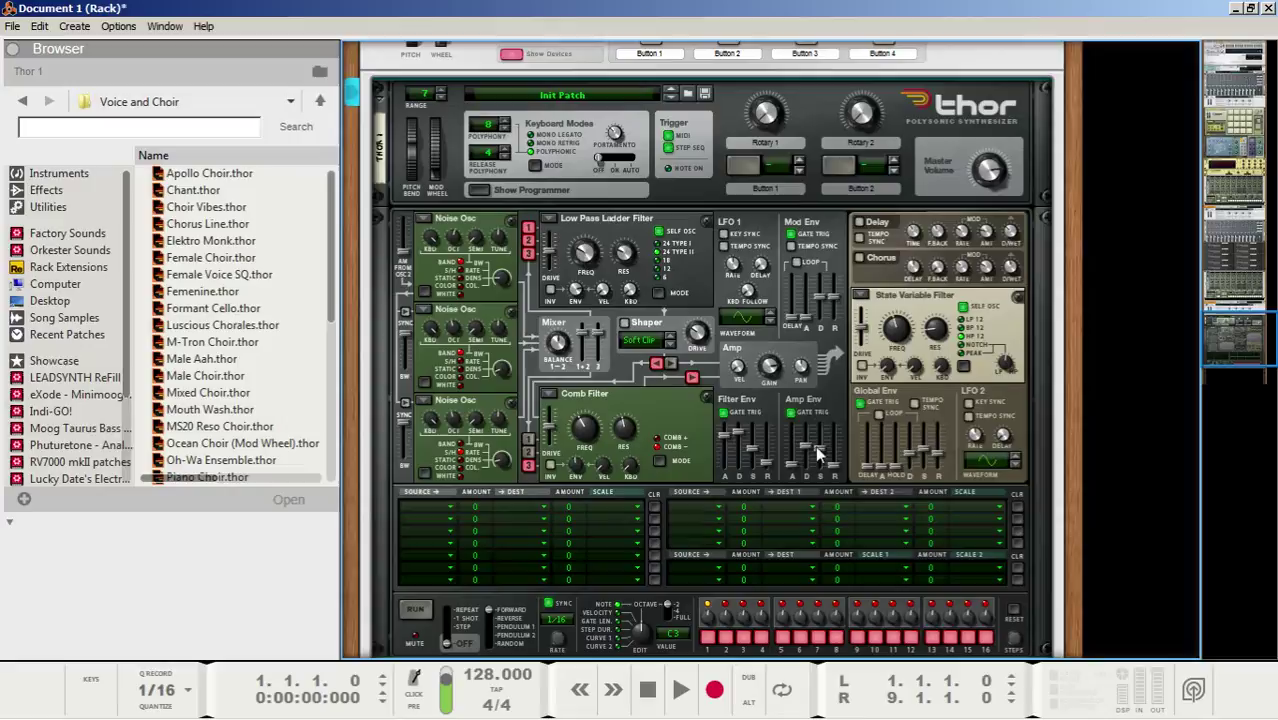
Step: Raise the amp envelope sustain to 0 dB and set its attack to 17.4 ms
mouse_move(815, 445)
mouse_move(815, 445)
mouse_down()
mouse_move(816, 425)
mouse_move(808, 432)
mouse_up()
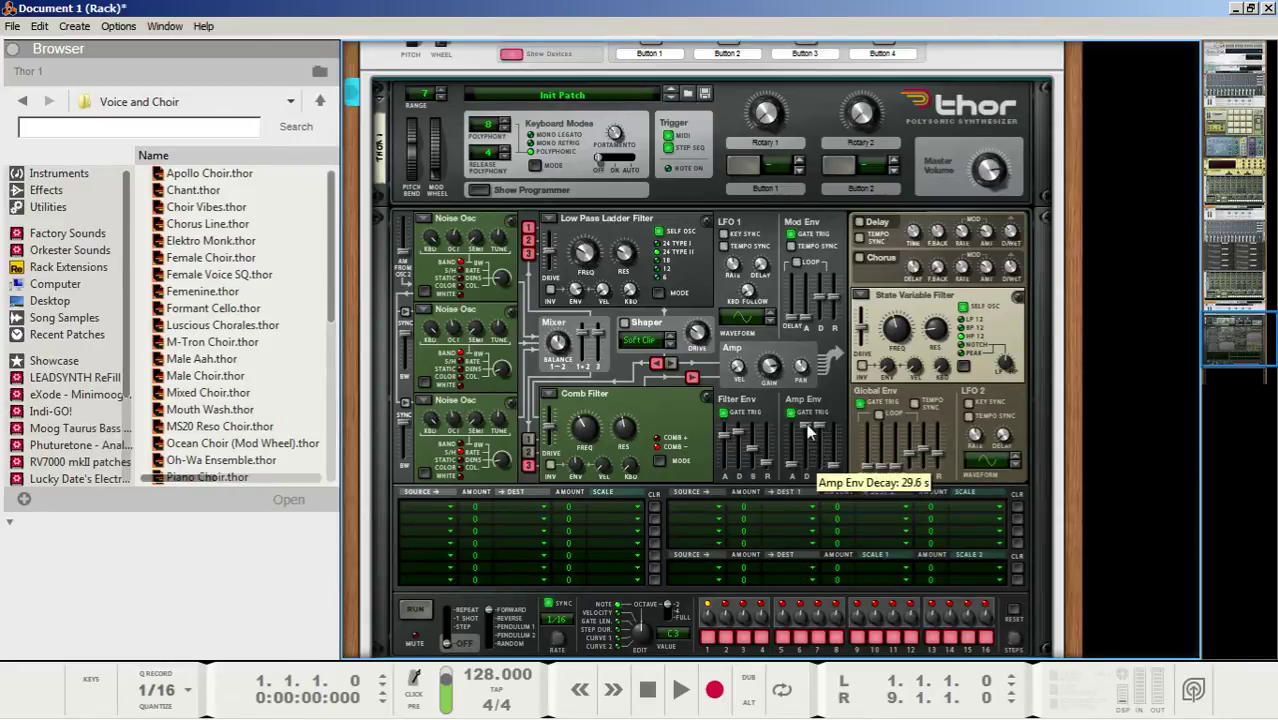
mouse_move(791, 465)
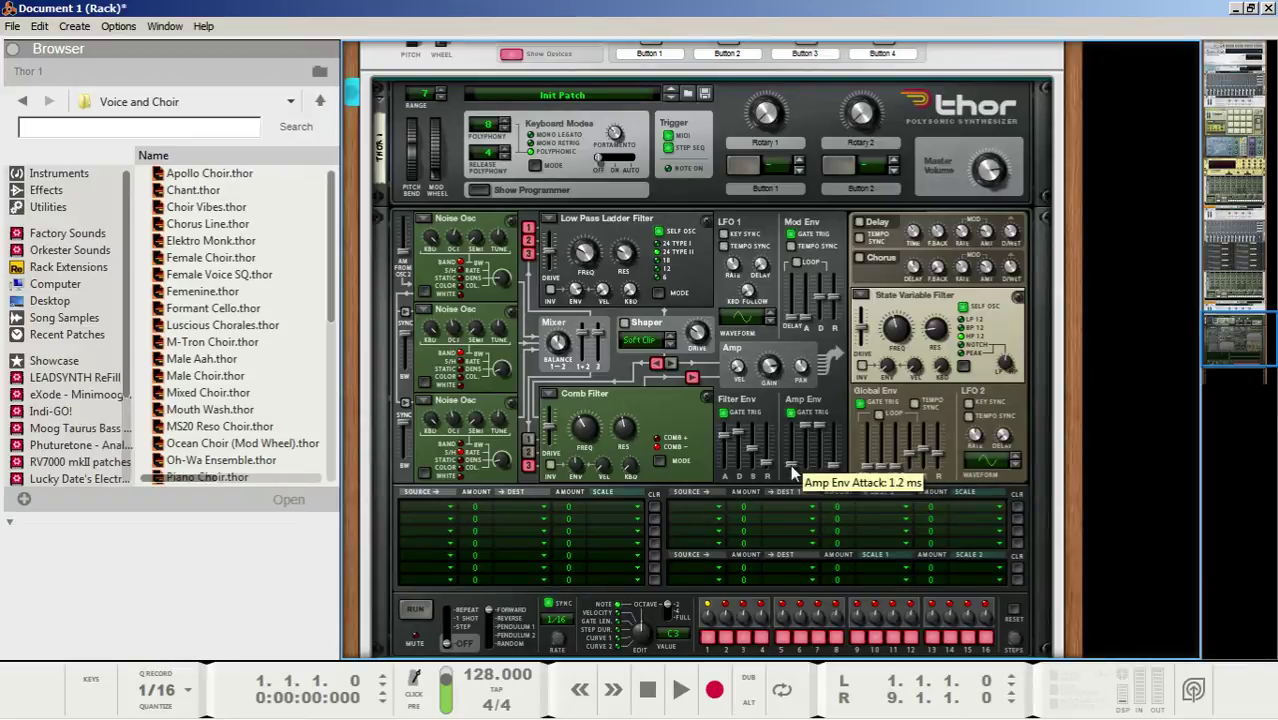
drag(791, 466, 832, 470)
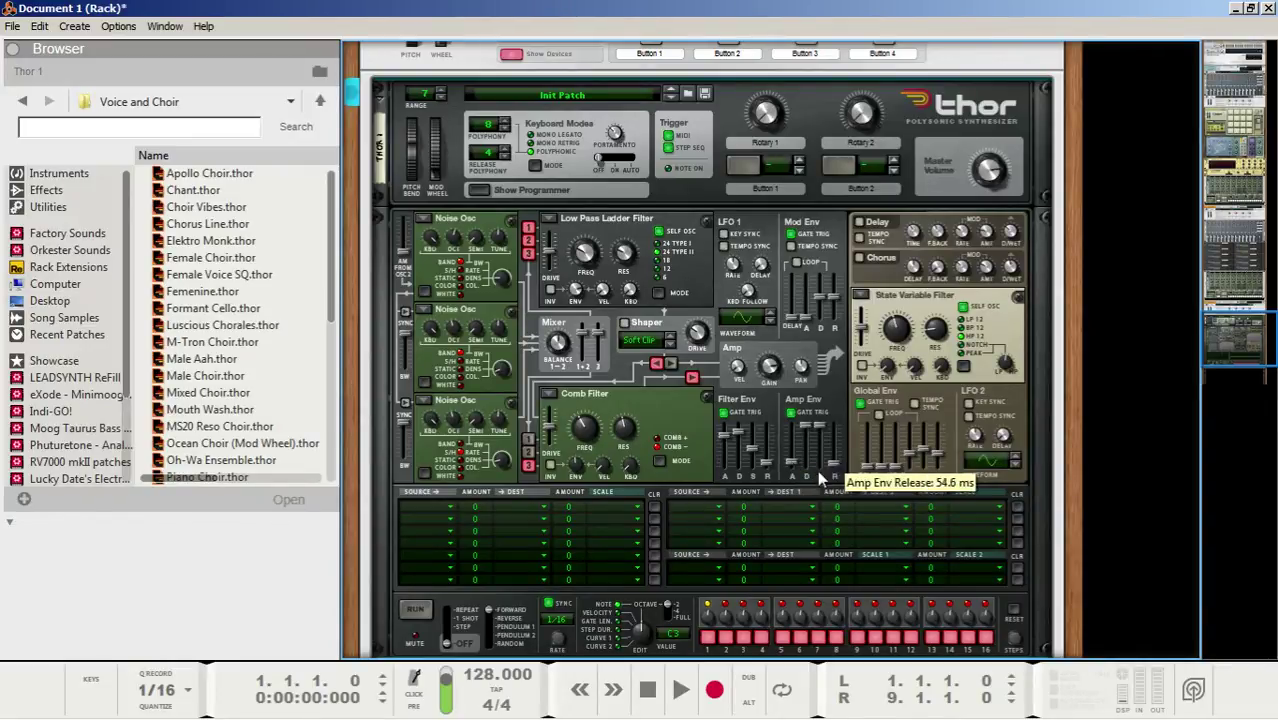
mouse_move(789, 466)
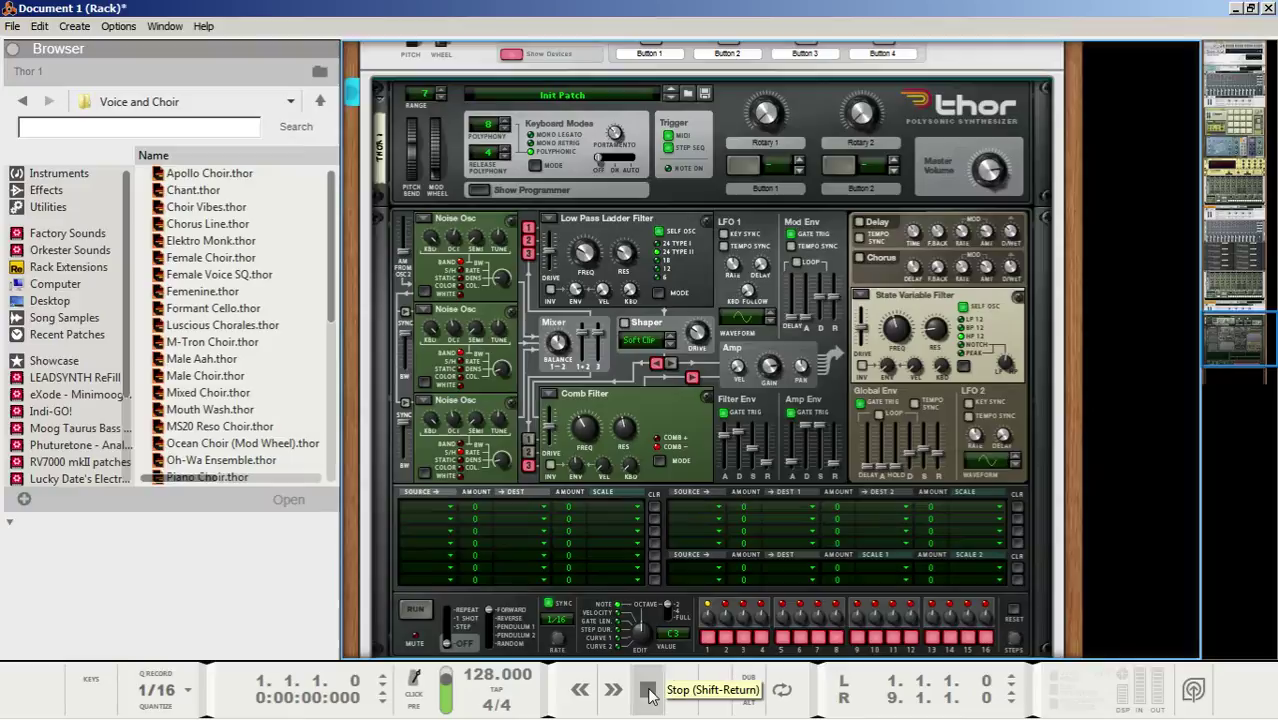
key(space)
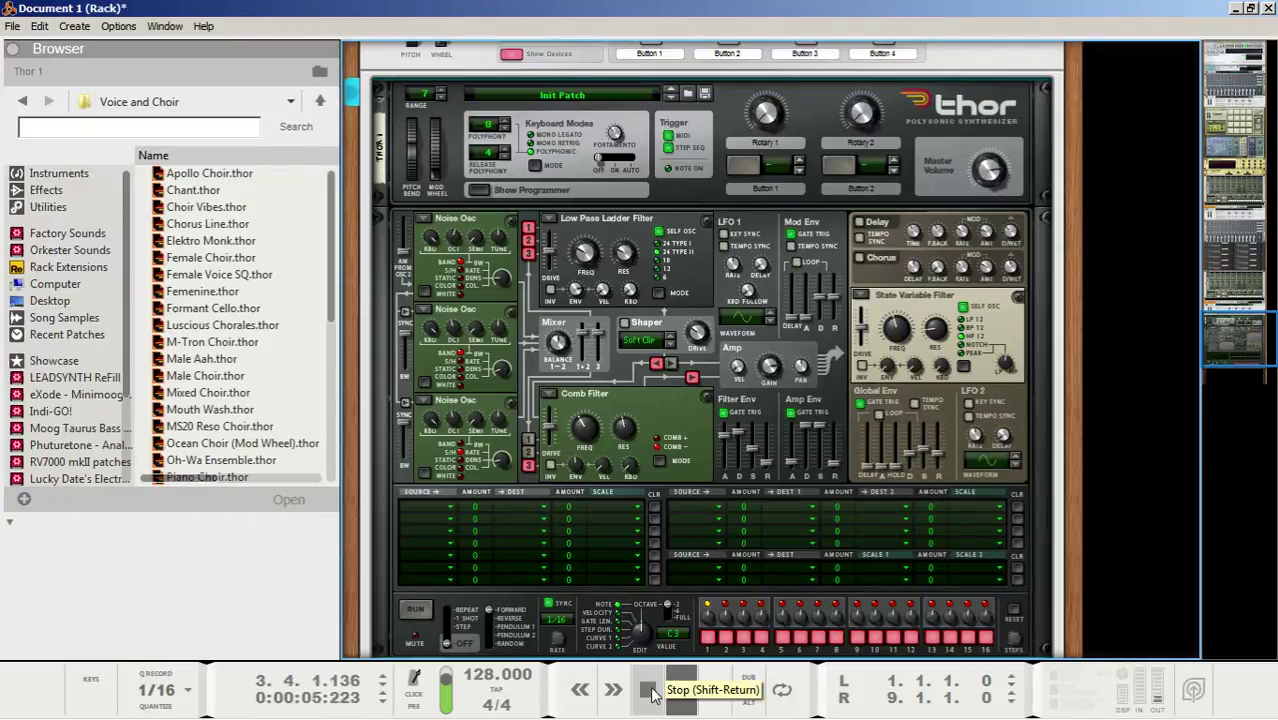
click(648, 690)
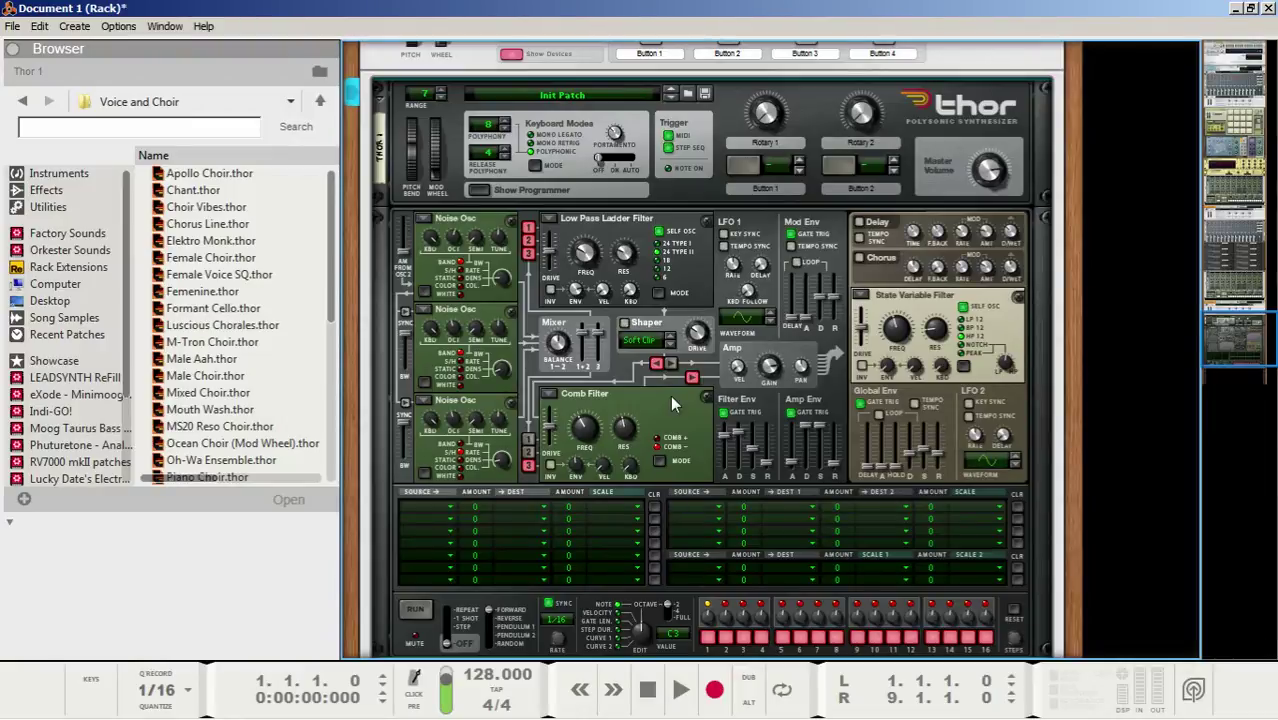
Step: In mod bus row 1, route the Filter Env to Filter 2 frequency
click(420, 508)
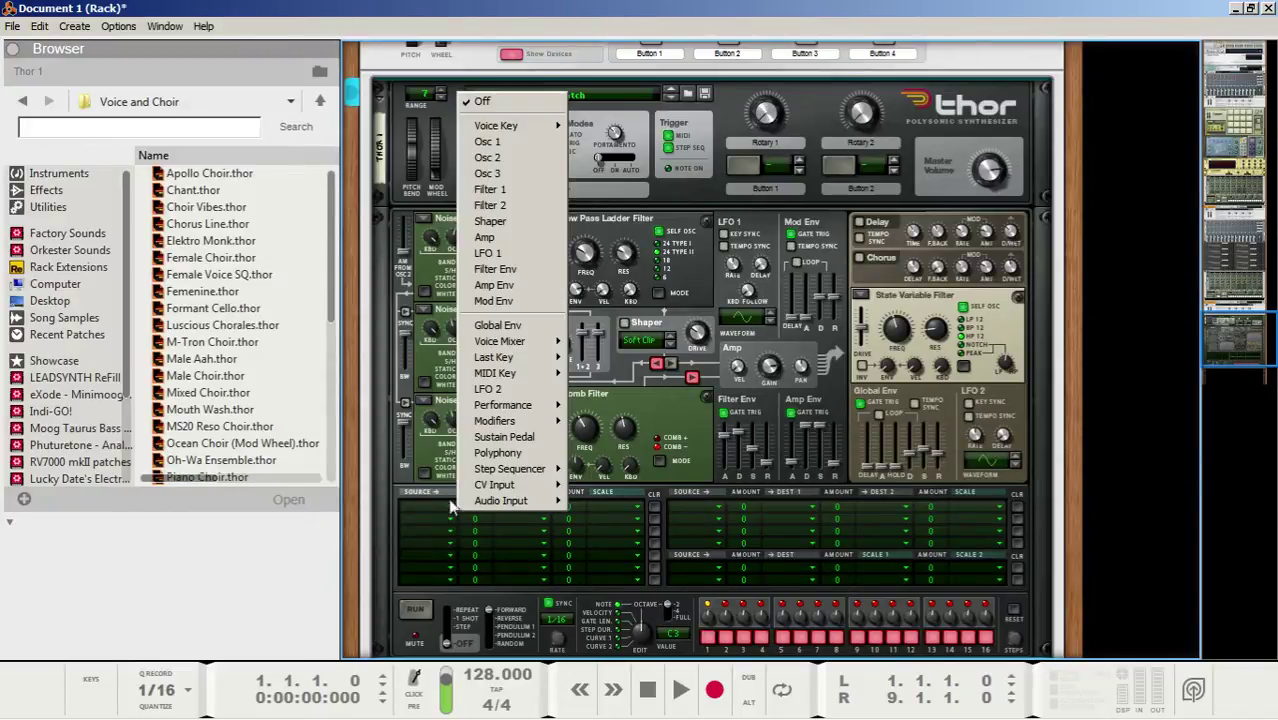
click(496, 269)
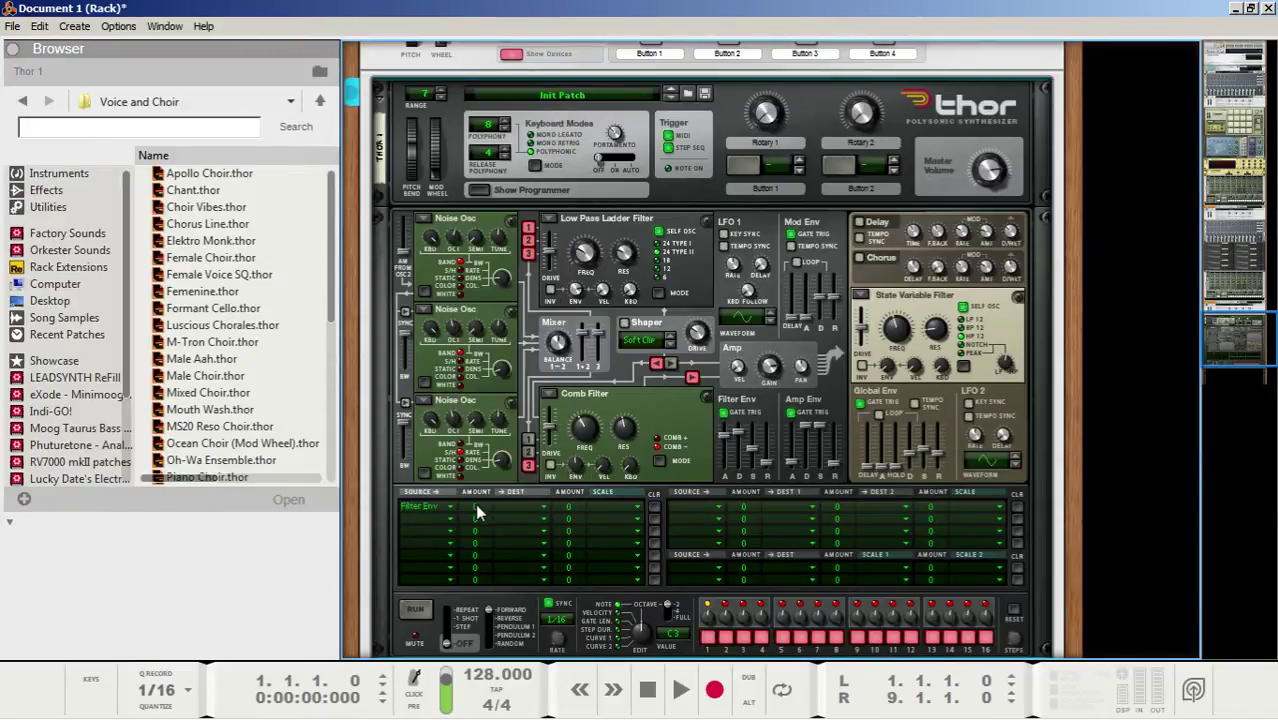
mouse_move(480, 504)
mouse_down()
mouse_move(489, 482)
mouse_move(486, 524)
mouse_up()
click(502, 504)
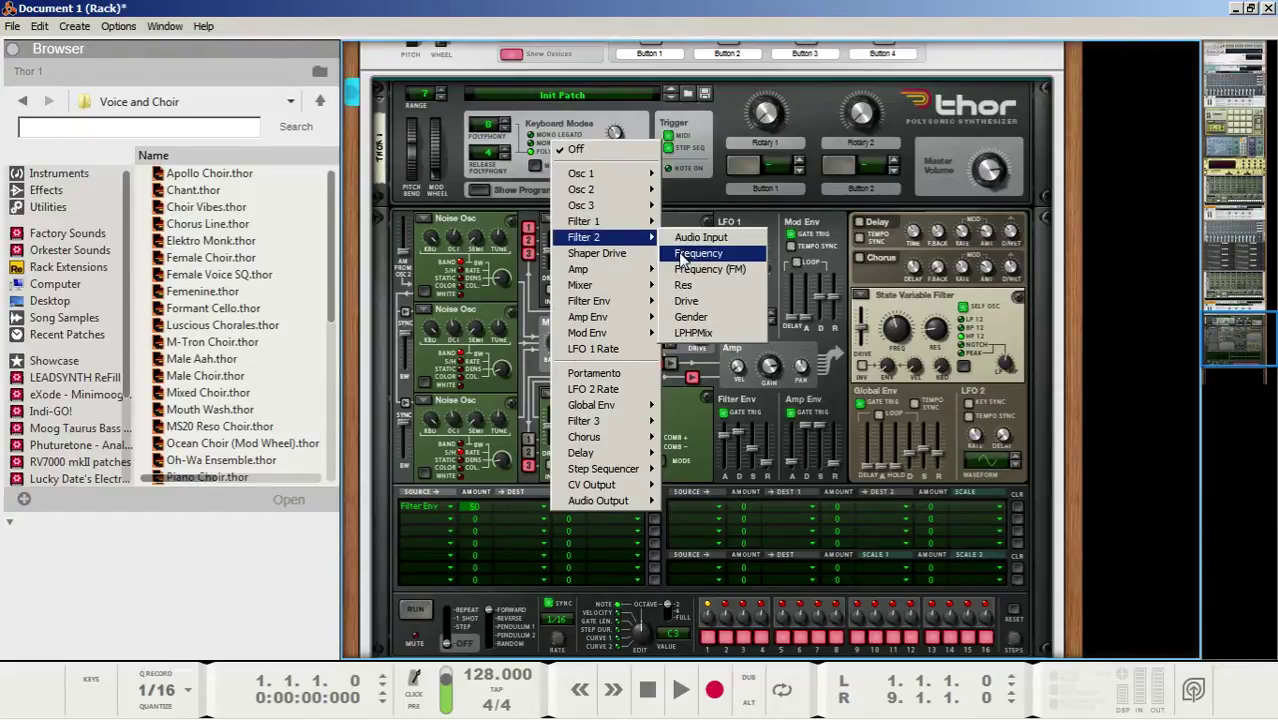
click(675, 253)
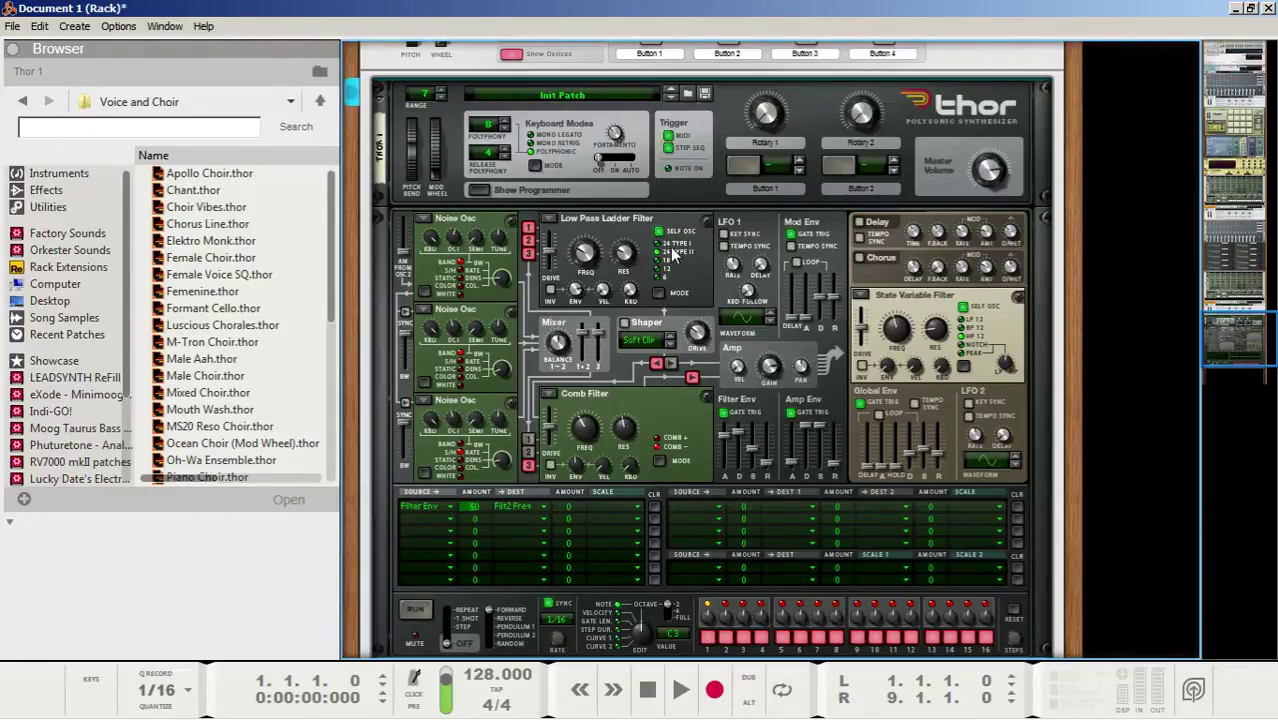
Step: In mod bus row 2, route Filter Env to Osc 1 noise mod at amount 100
click(425, 519)
click(535, 282)
drag(463, 524, 500, 460)
click(509, 518)
mouse_move(632, 195)
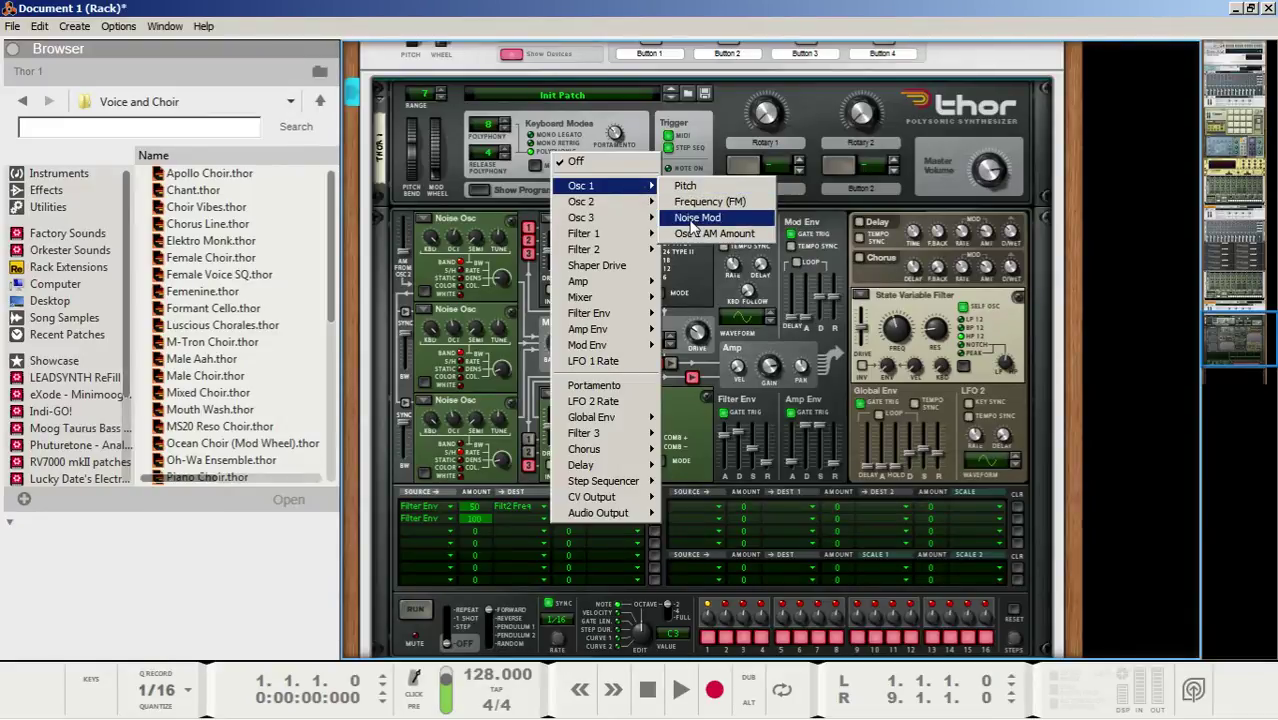
click(690, 220)
mouse_move(504, 284)
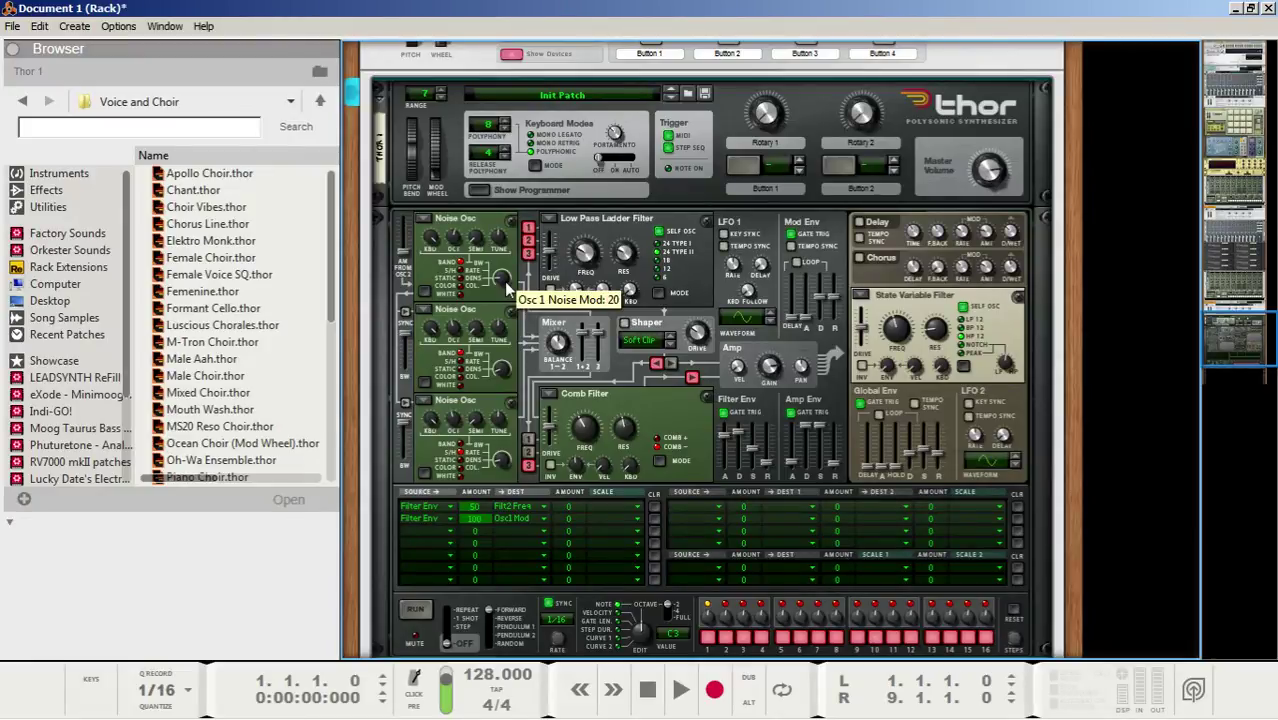
Step: In mod bus row 3, route Mod Env to Filter 2 resonance at amount 72
click(421, 527)
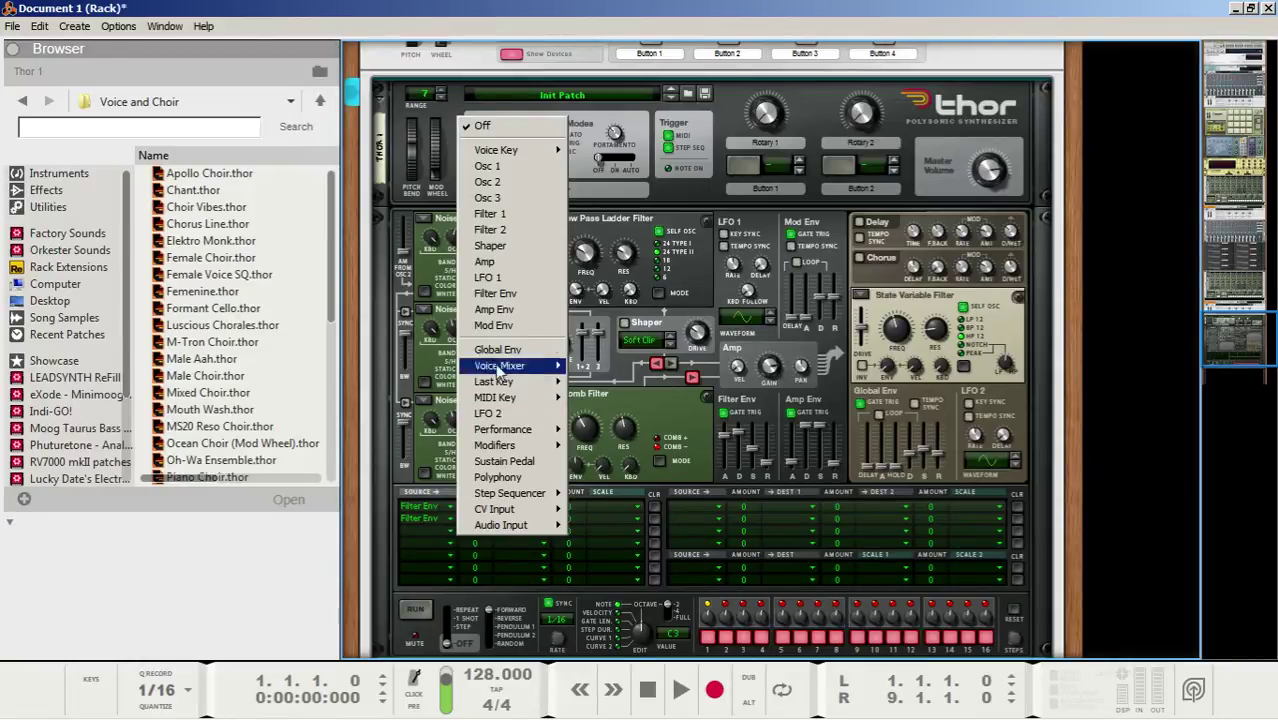
click(493, 325)
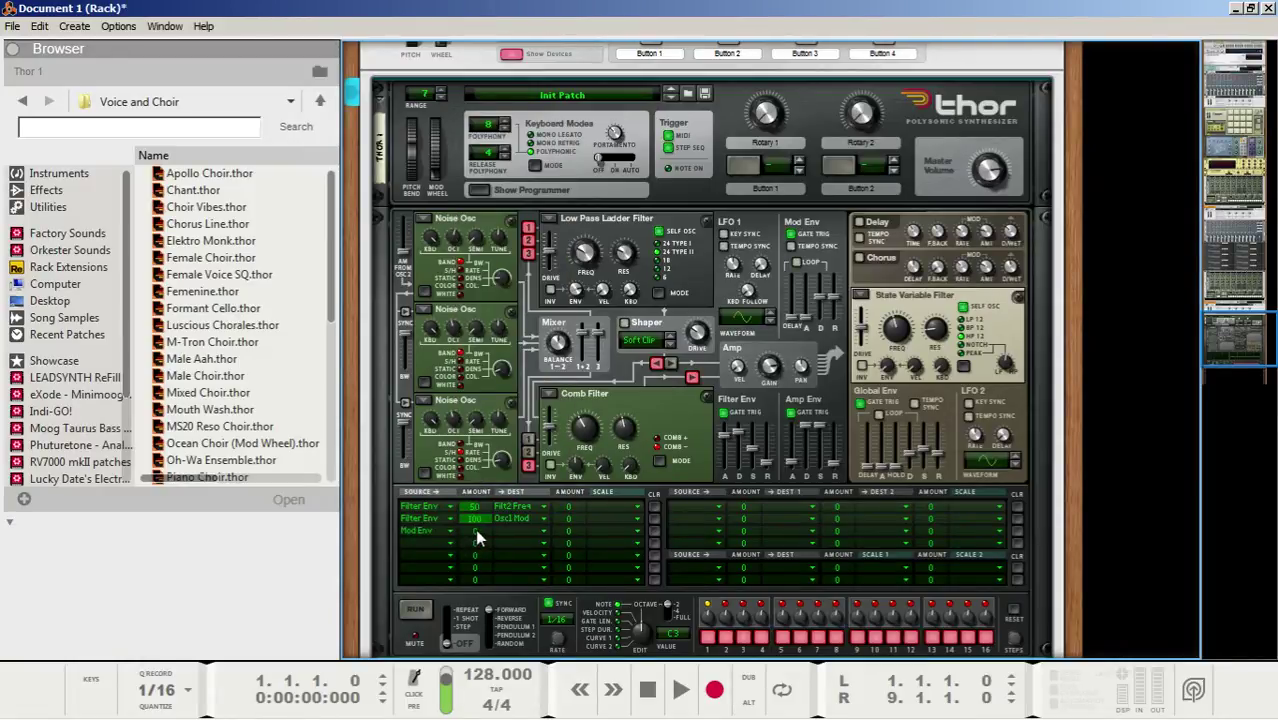
mouse_move(483, 529)
mouse_down()
mouse_move(491, 504)
mouse_move(493, 517)
mouse_up()
click(503, 536)
mouse_move(615, 261)
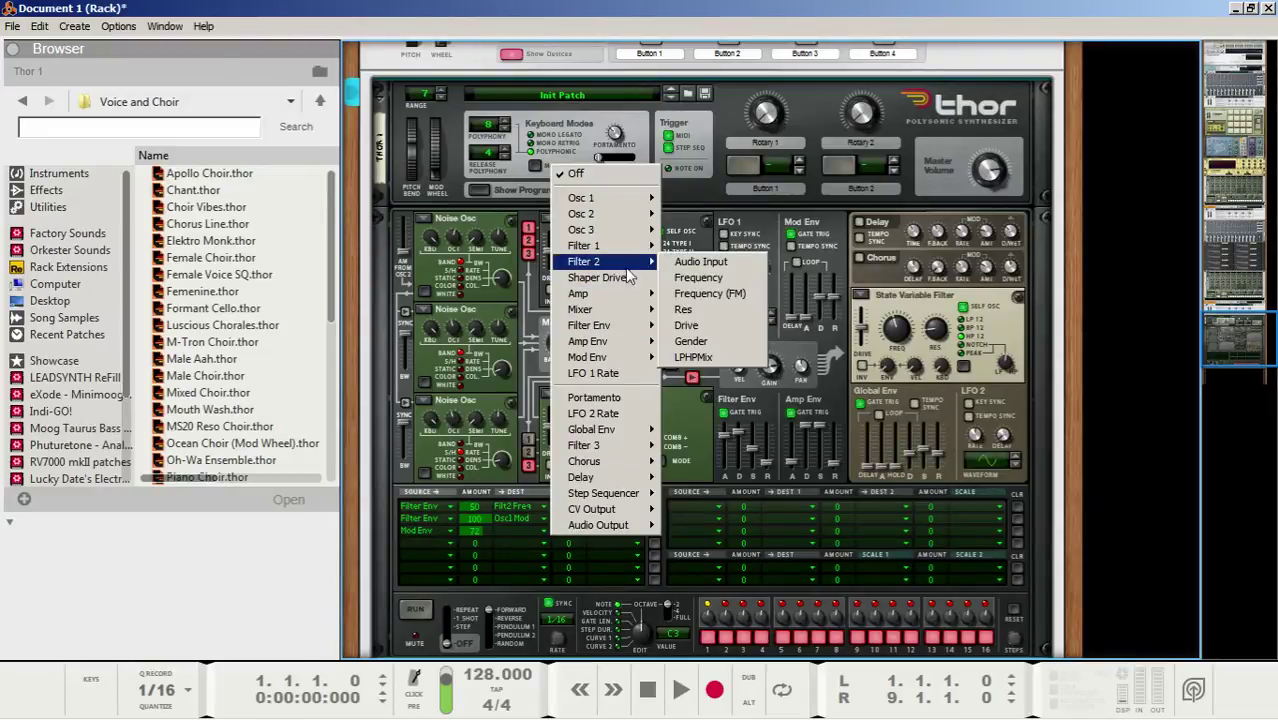
click(745, 314)
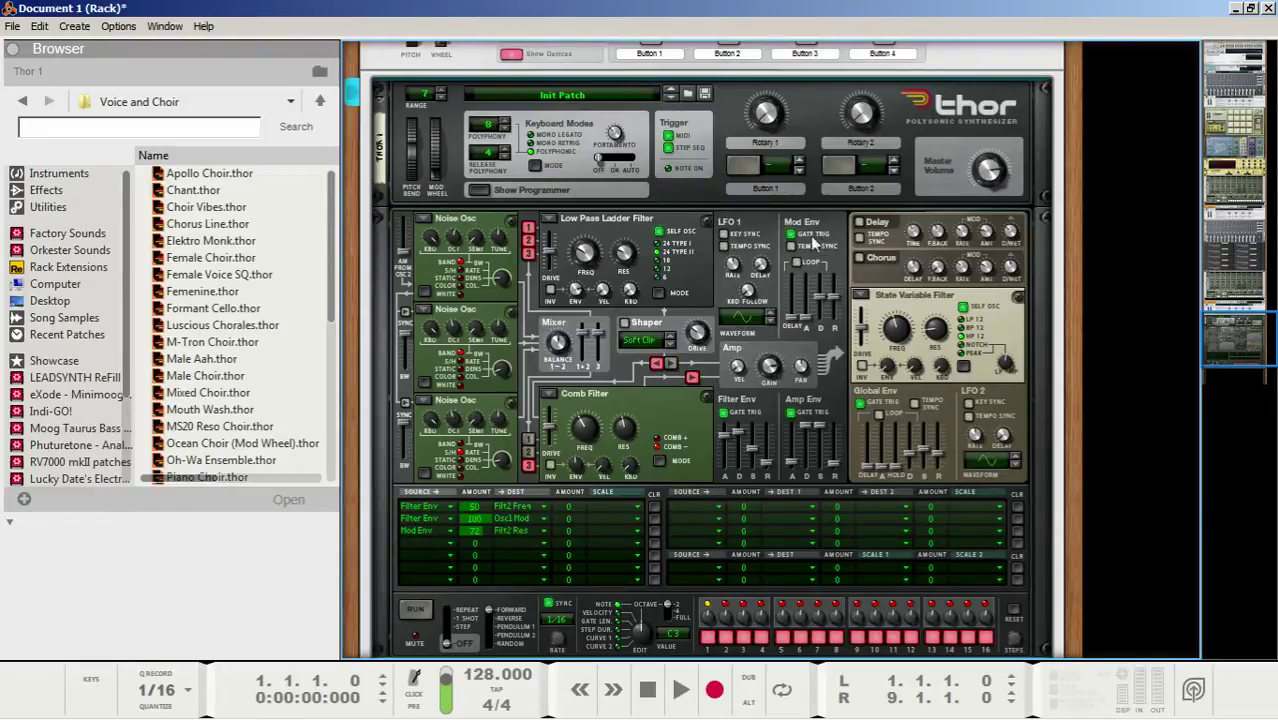
mouse_move(804, 290)
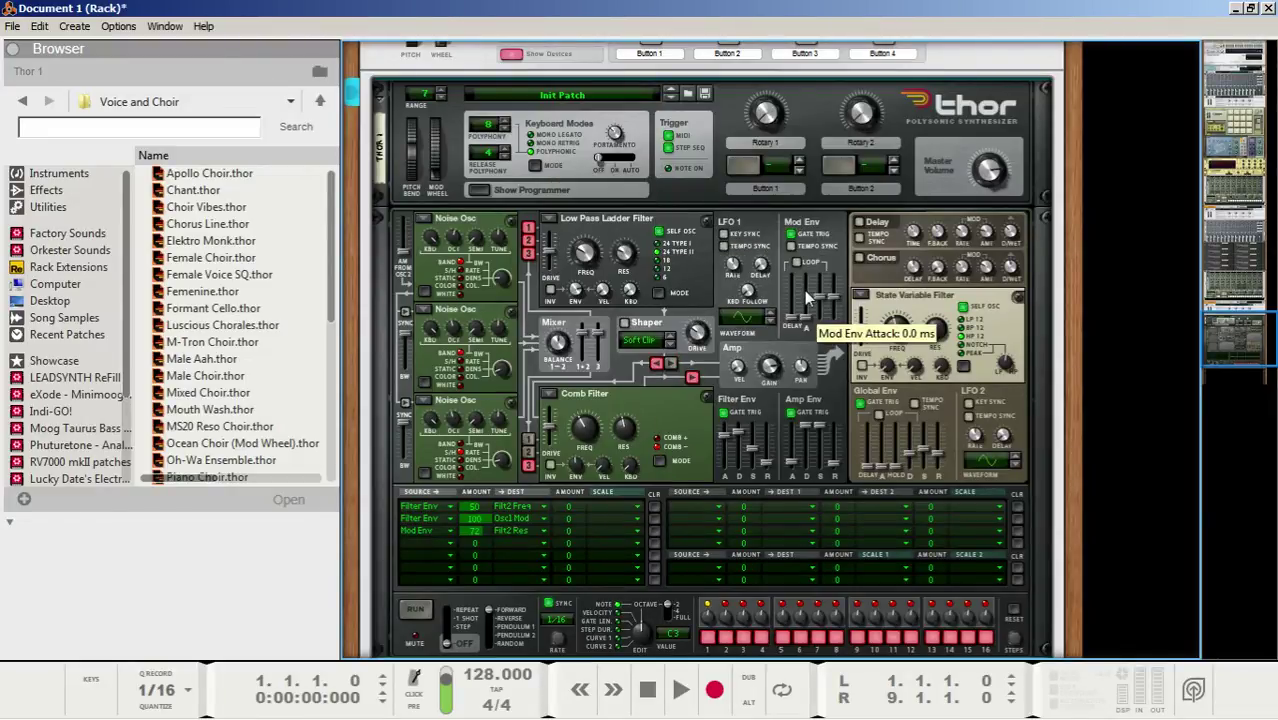
Step: In mod bus row 4, route LFO 1 to Osc 1 noise mod at amount 59
click(418, 542)
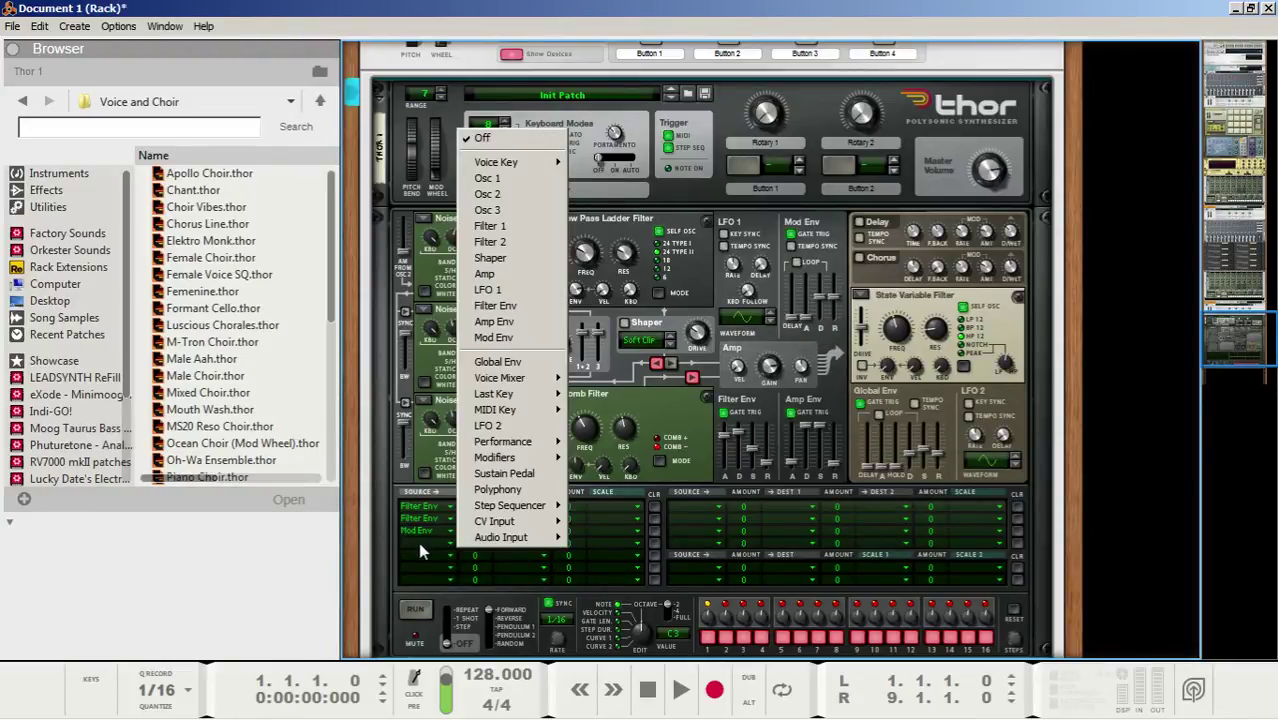
click(504, 290)
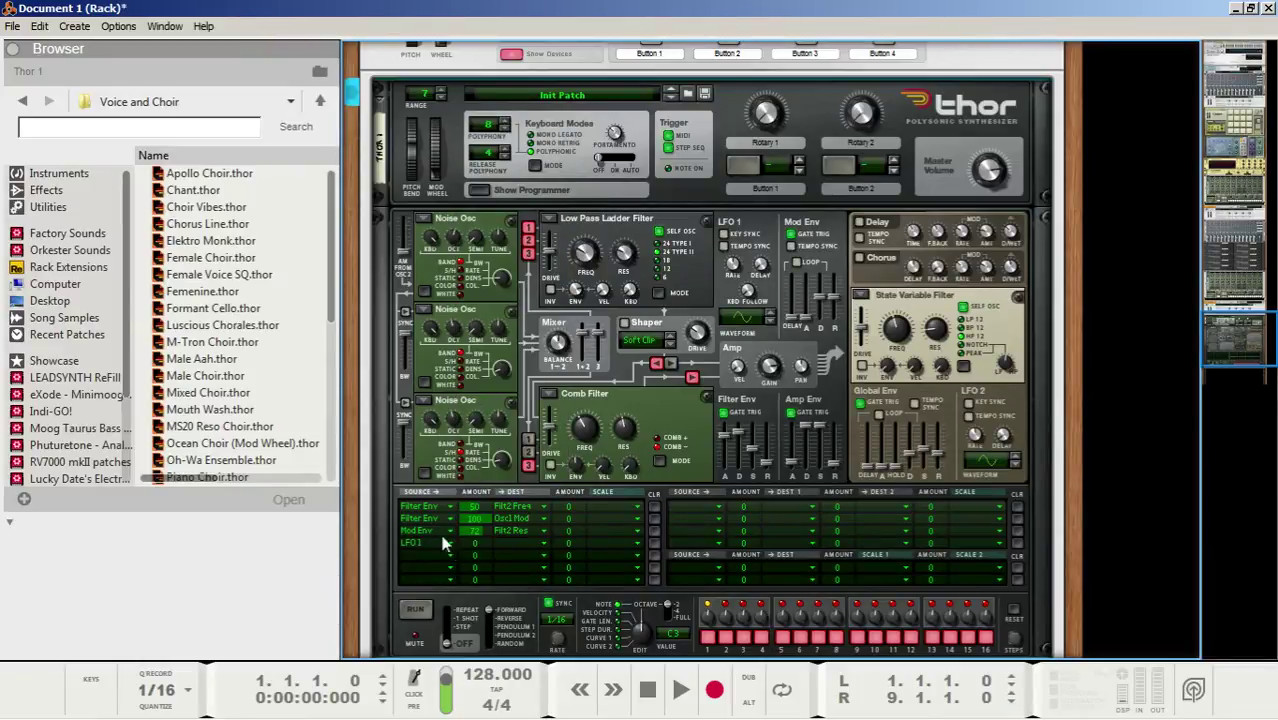
drag(465, 544, 494, 514)
click(517, 543)
mouse_move(625, 212)
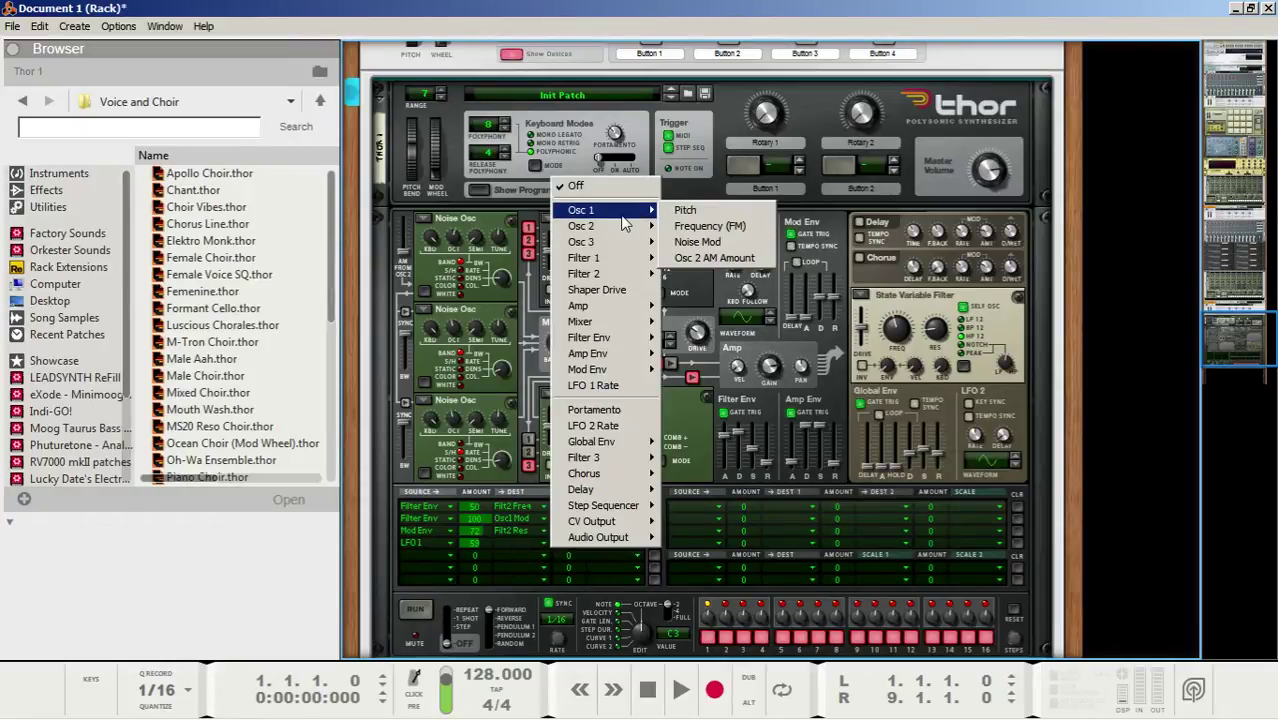
click(703, 245)
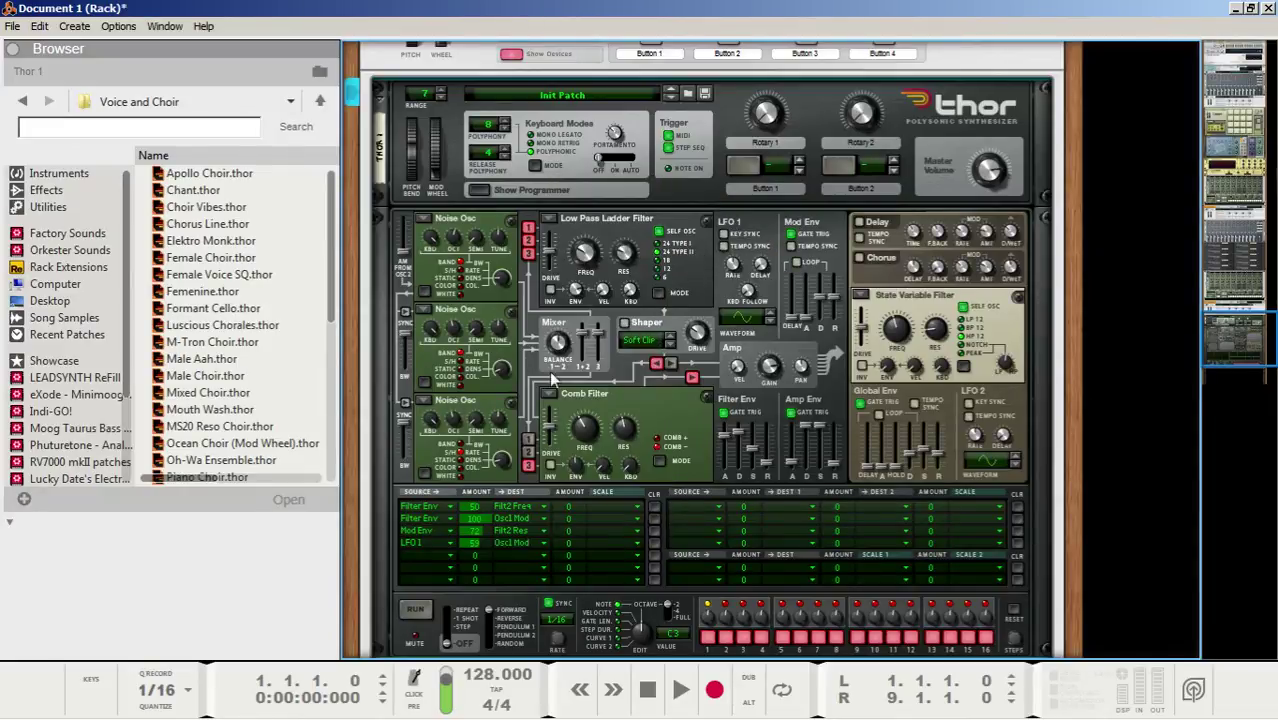
Step: In mod matrix row 5, route Filter Env to Osc 2 Noise Mod at amount 84
click(419, 555)
click(508, 318)
drag(474, 563, 520, 507)
click(510, 551)
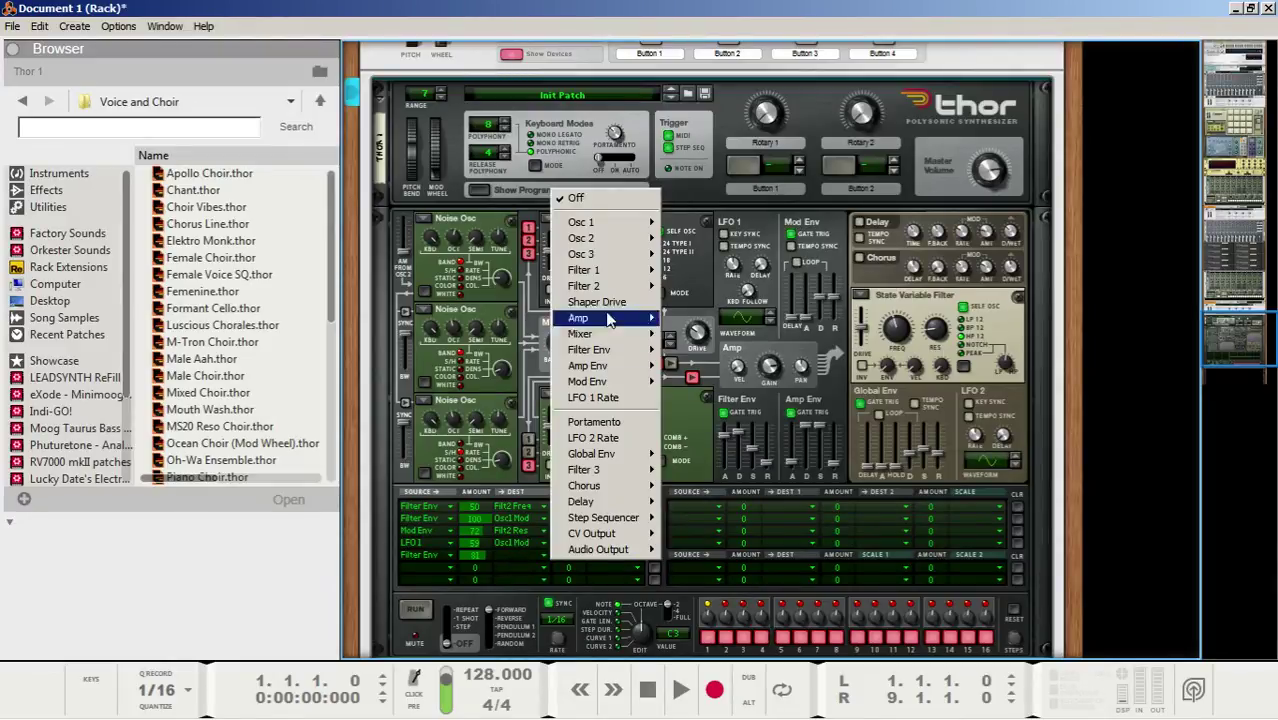
mouse_move(619, 242)
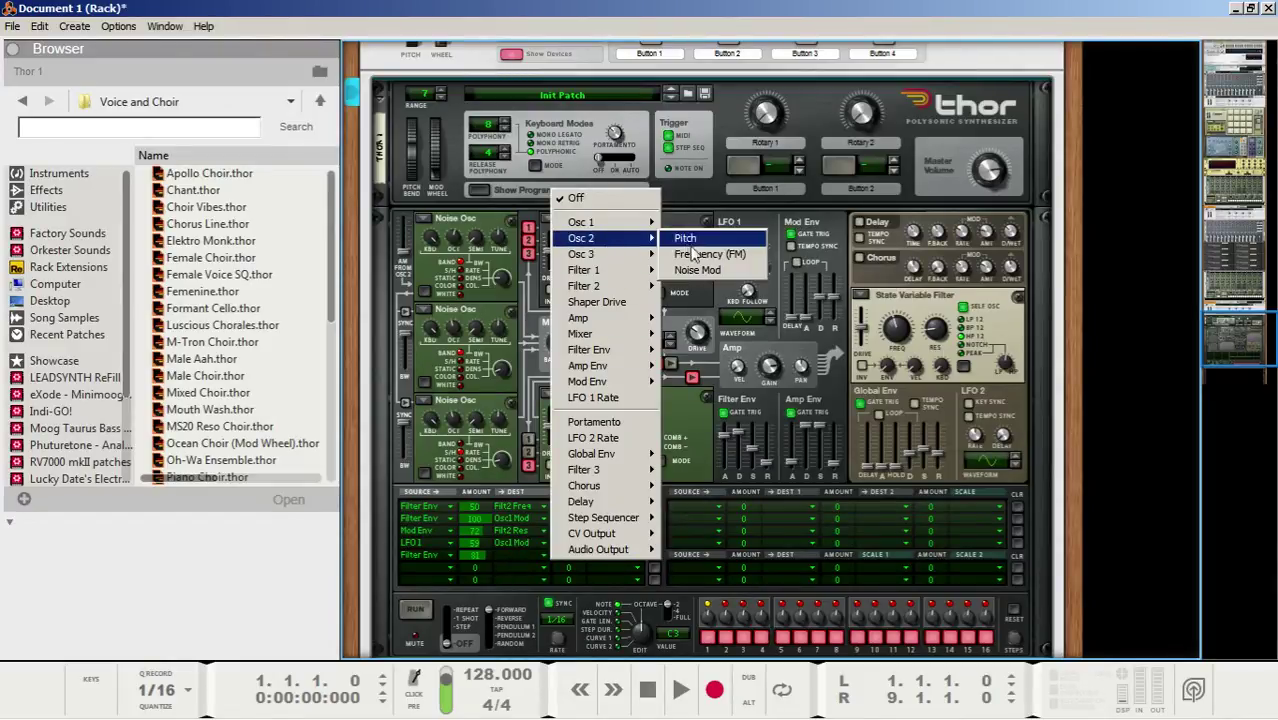
click(690, 268)
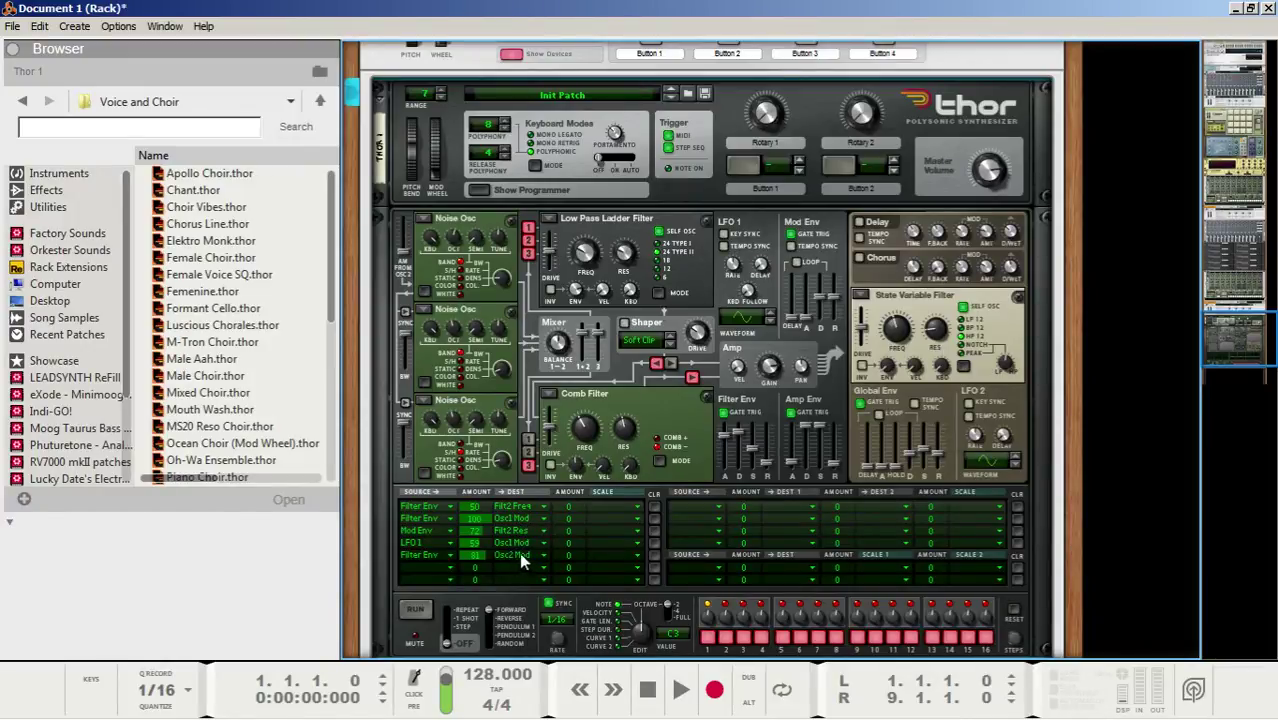
Step: In row 6, route LFO 1 to Osc 2 Noise Mod at amount 38
click(415, 566)
click(507, 323)
drag(477, 568, 496, 520)
click(517, 569)
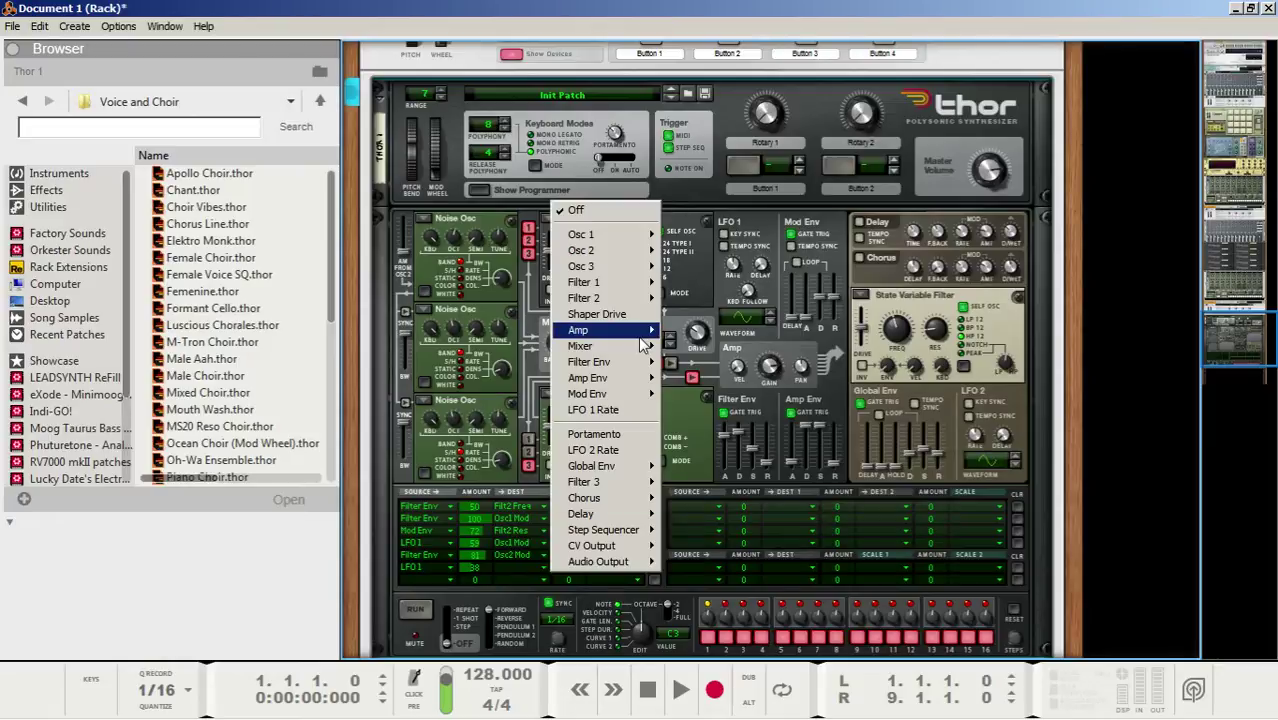
mouse_move(643, 344)
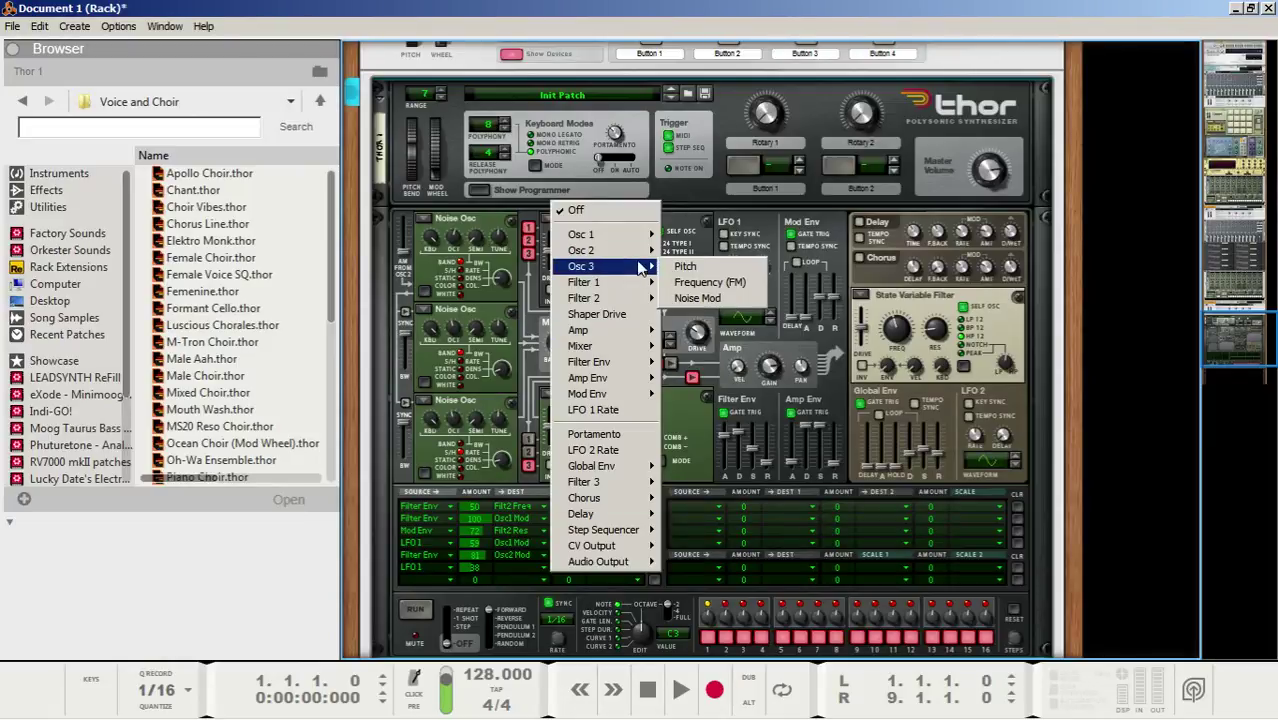
mouse_move(636, 257)
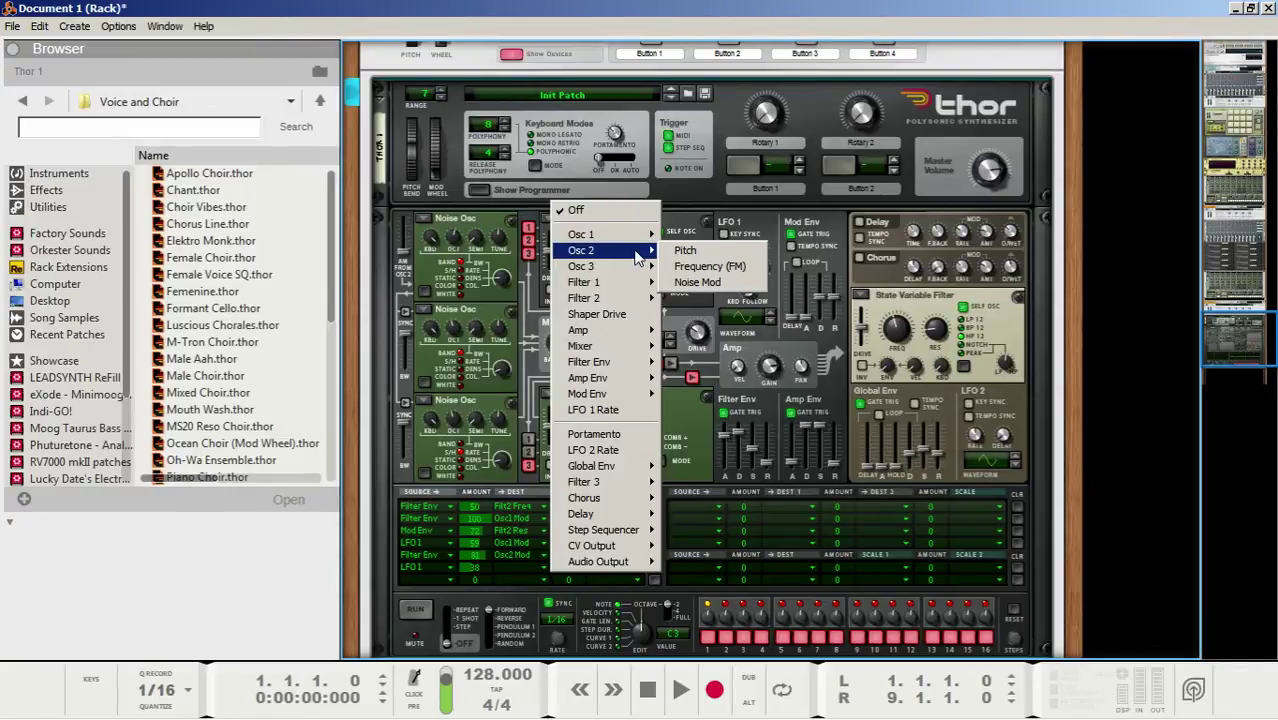
click(697, 284)
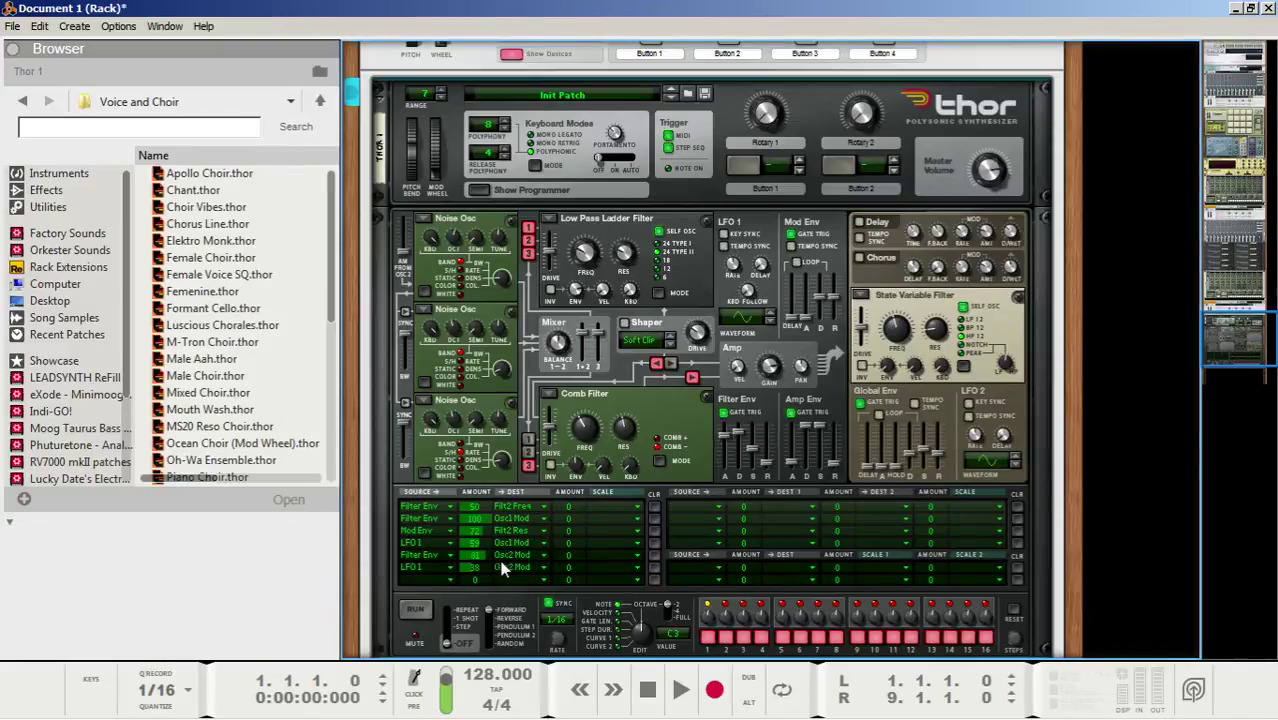
Step: In mod matrix row 7, route LFO 1 to Osc 3 Noise Mod at amount 81
click(428, 582)
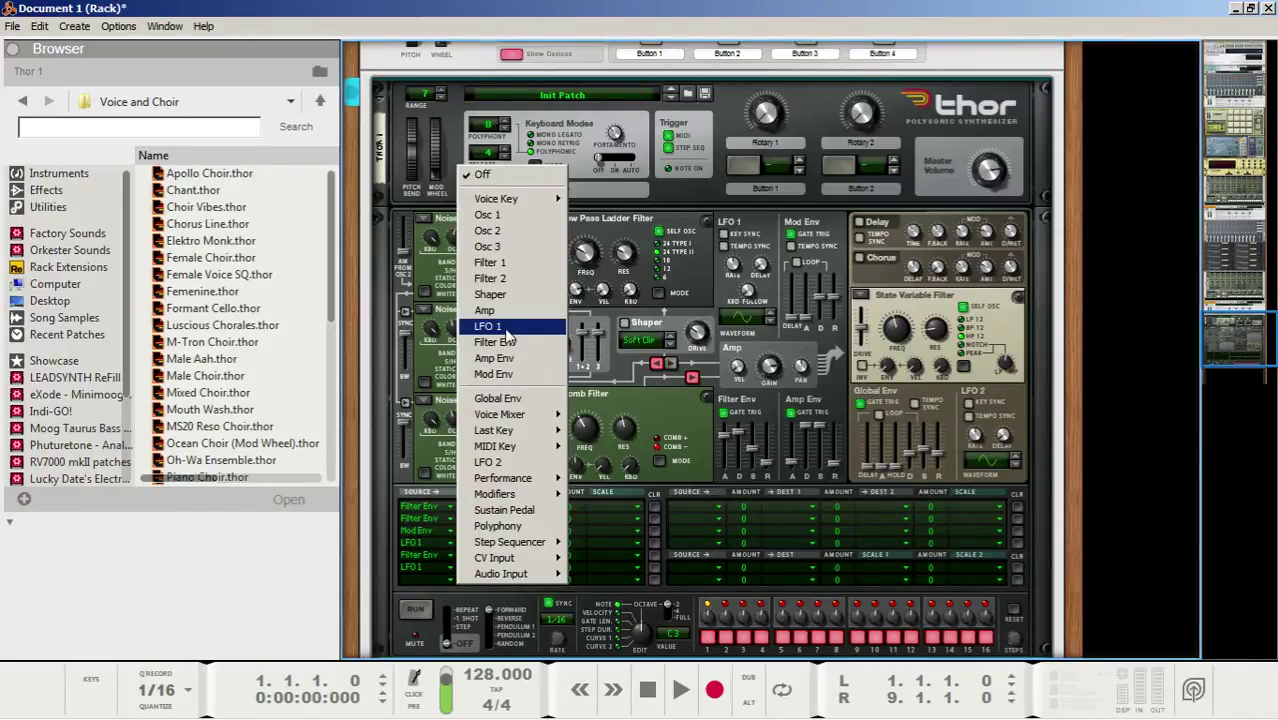
click(506, 328)
drag(470, 580, 492, 554)
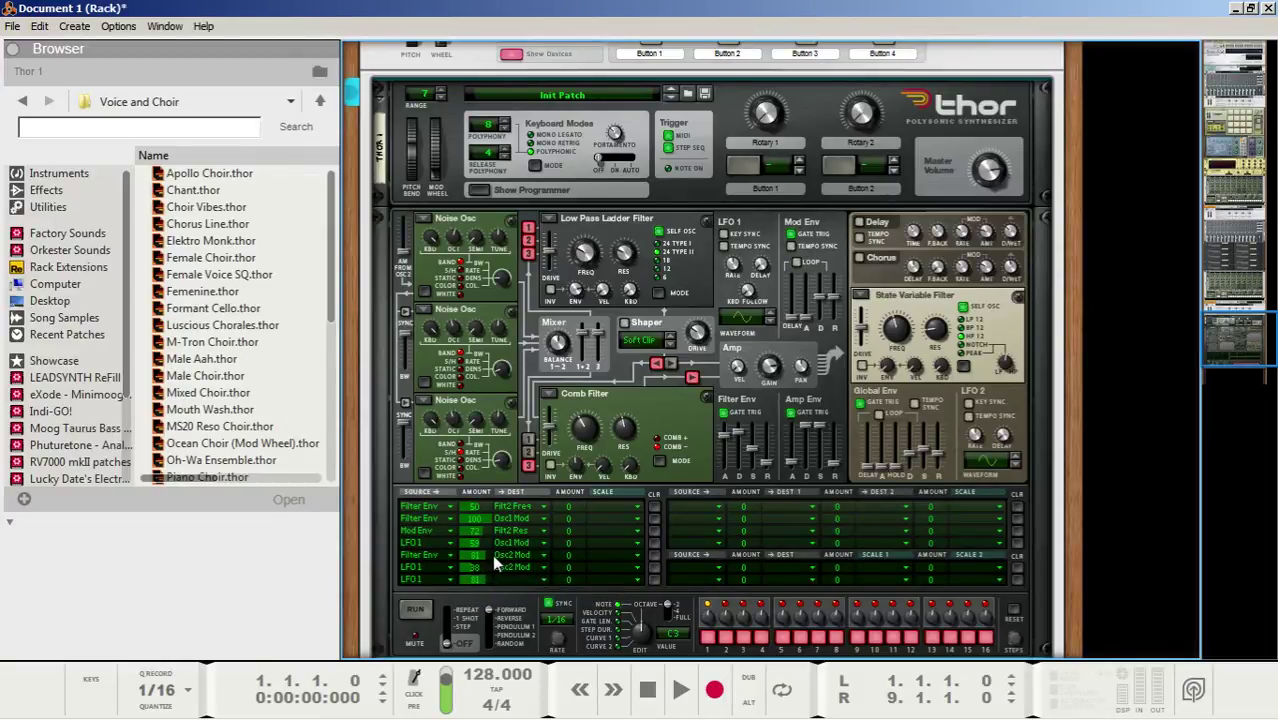
click(506, 580)
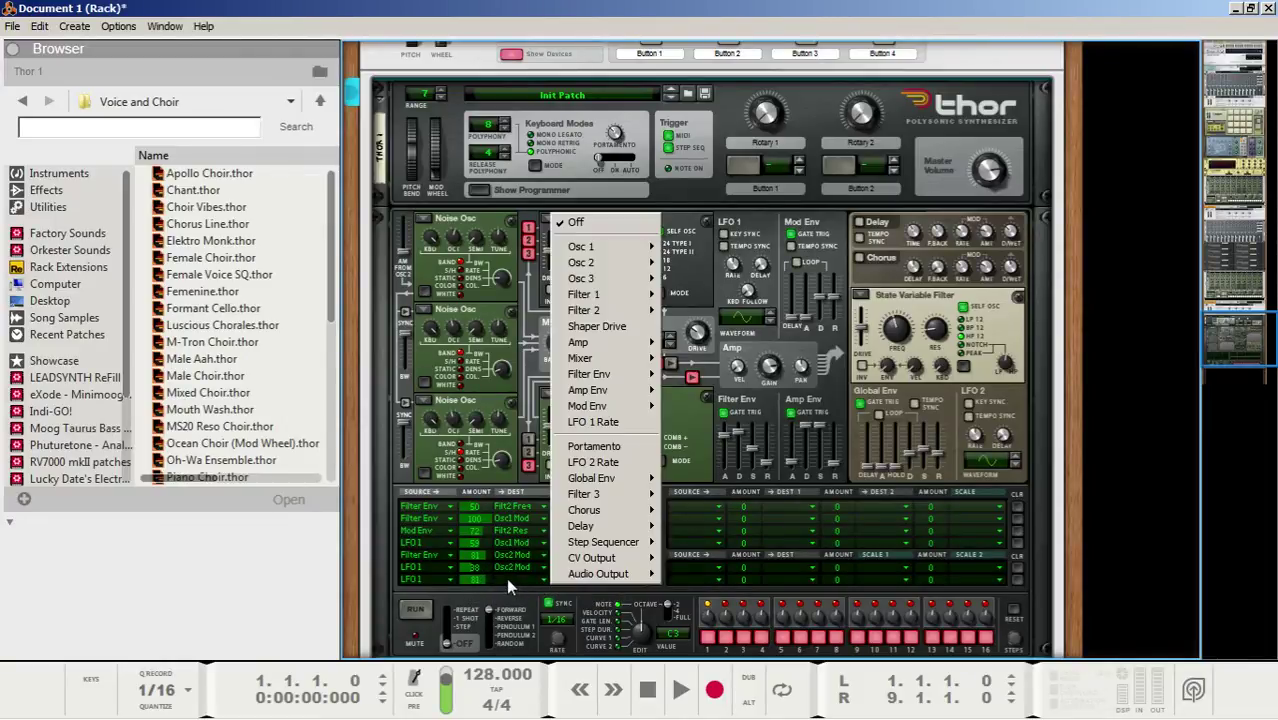
mouse_move(604, 280)
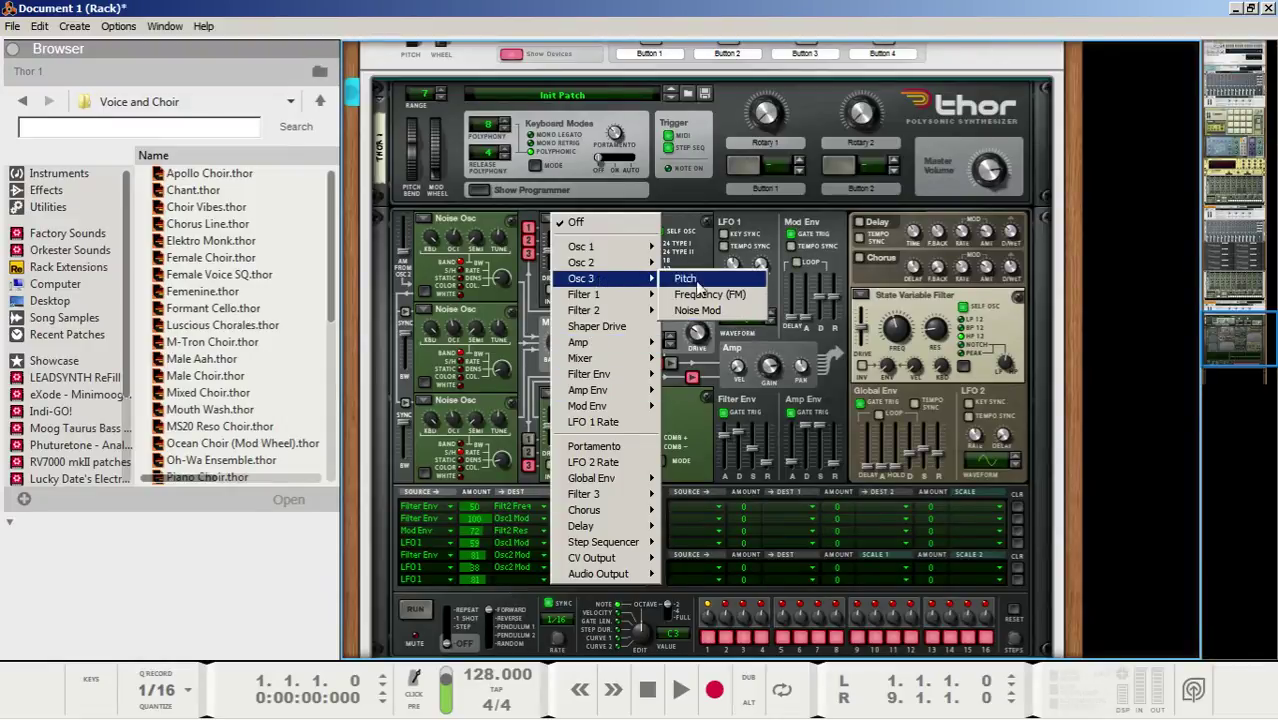
click(695, 312)
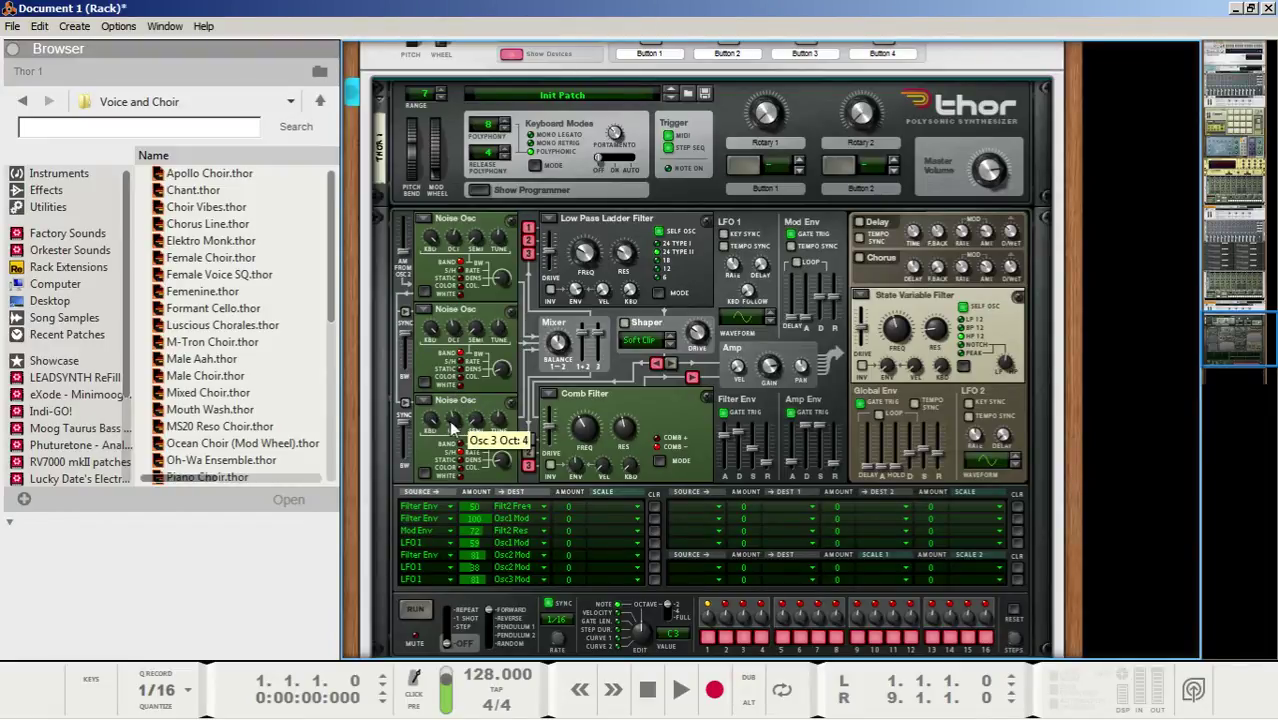
Step: Turn the Osc 3 OCT knob down one step, from 4 to 3
drag(452, 428, 455, 432)
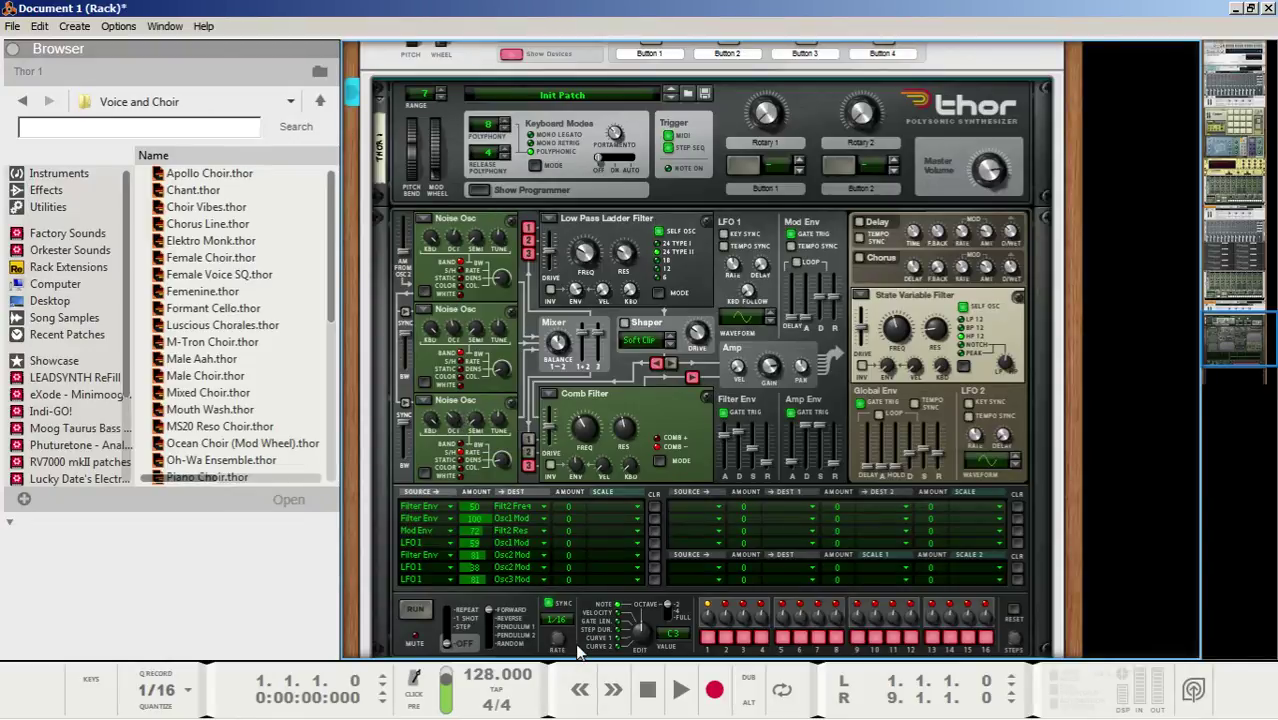
Step: In the second mod matrix, route Filter Env to Osc 3 Noise Mod at amount 100
click(692, 506)
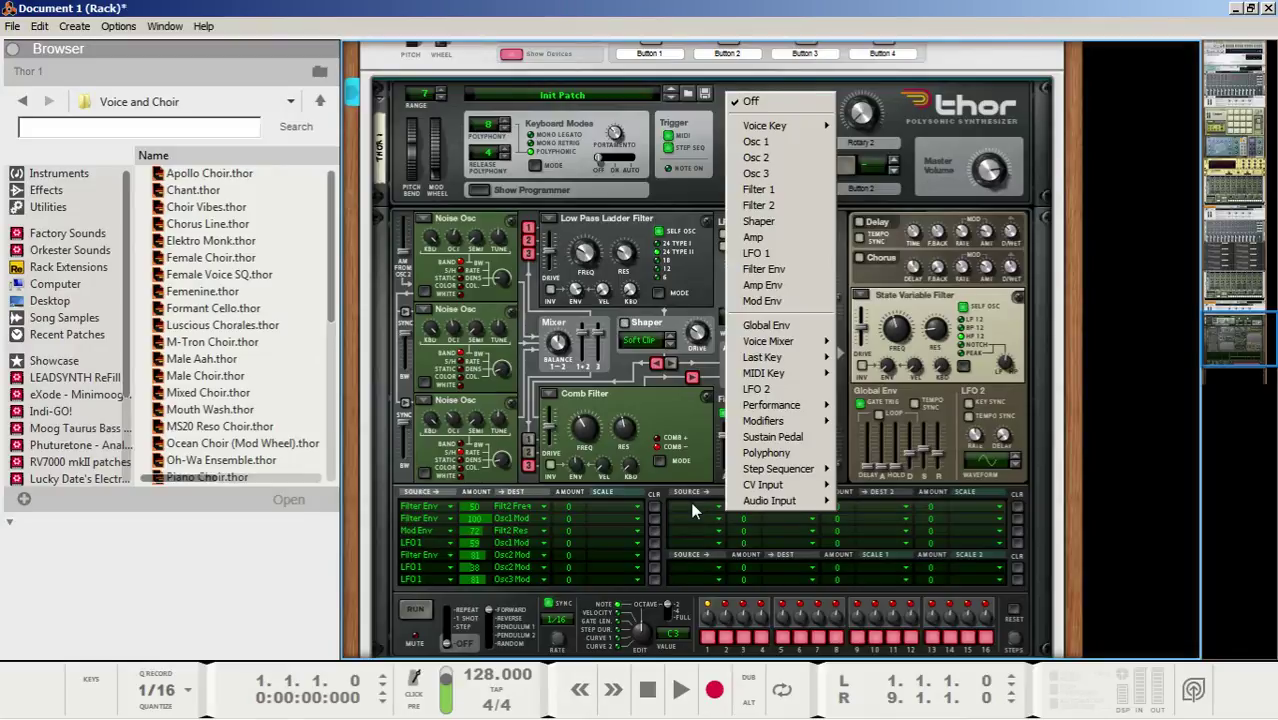
click(765, 269)
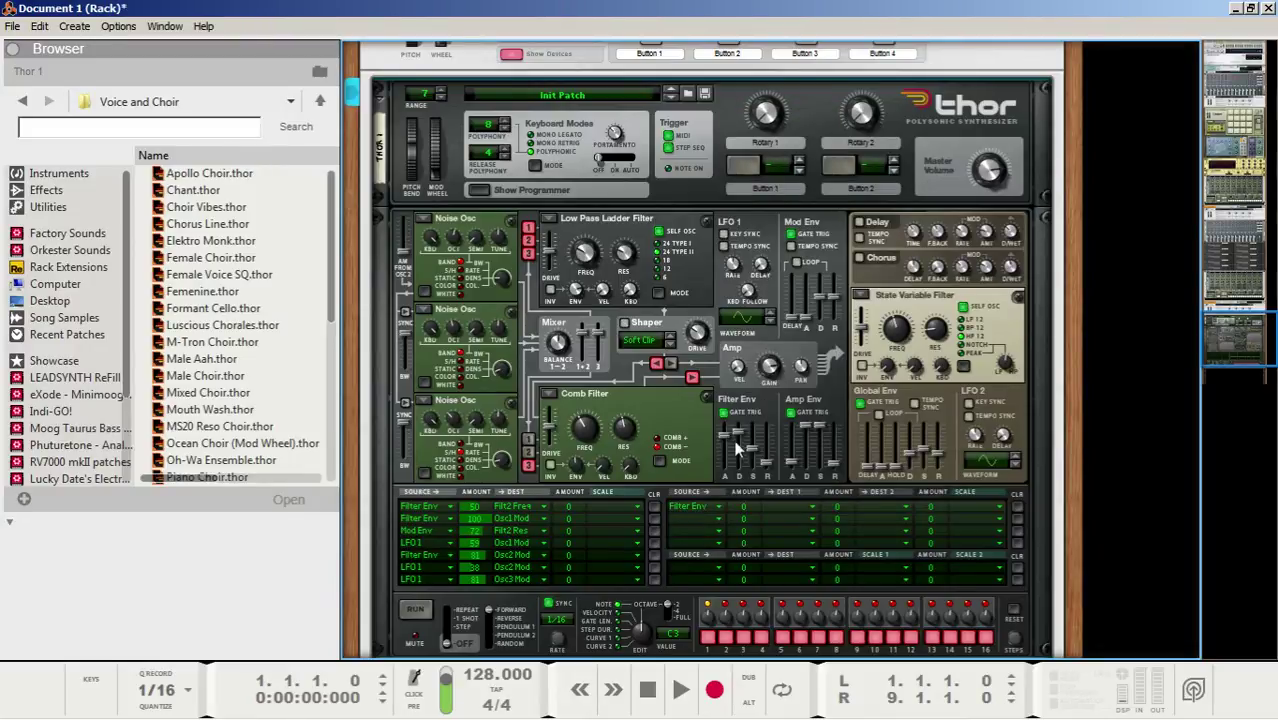
drag(743, 505, 786, 495)
click(796, 504)
mouse_move(888, 206)
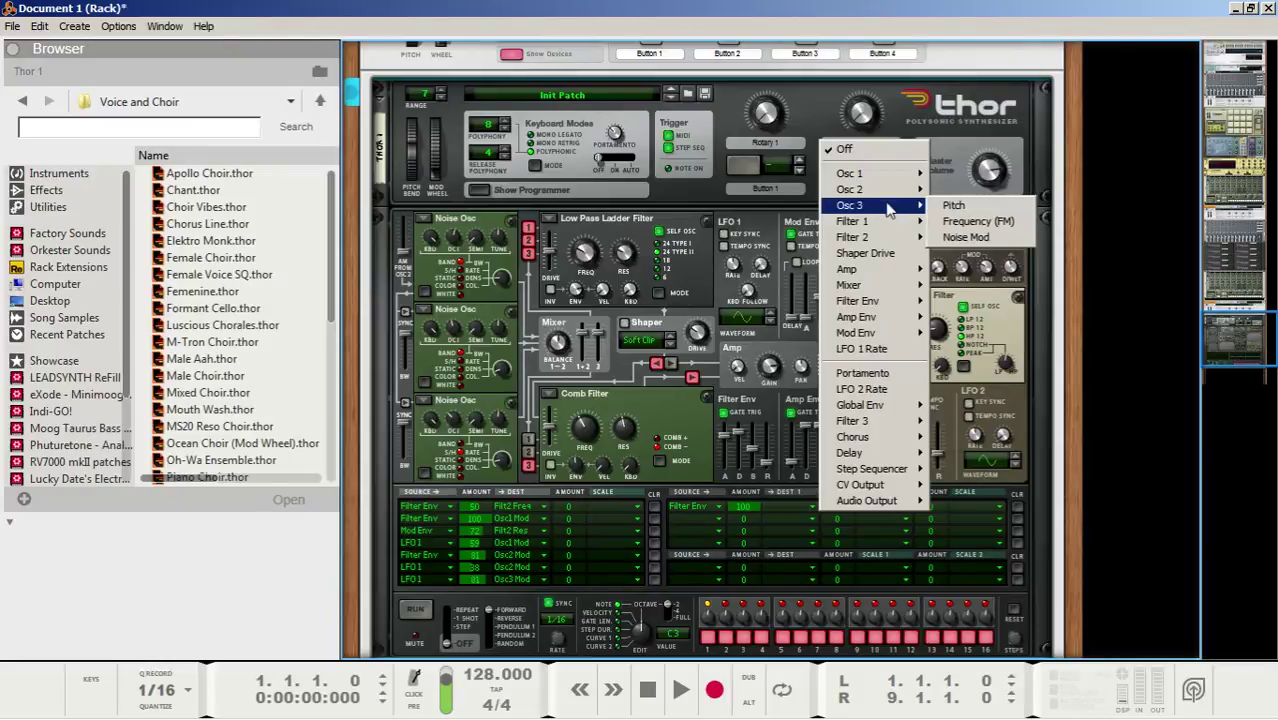
click(964, 238)
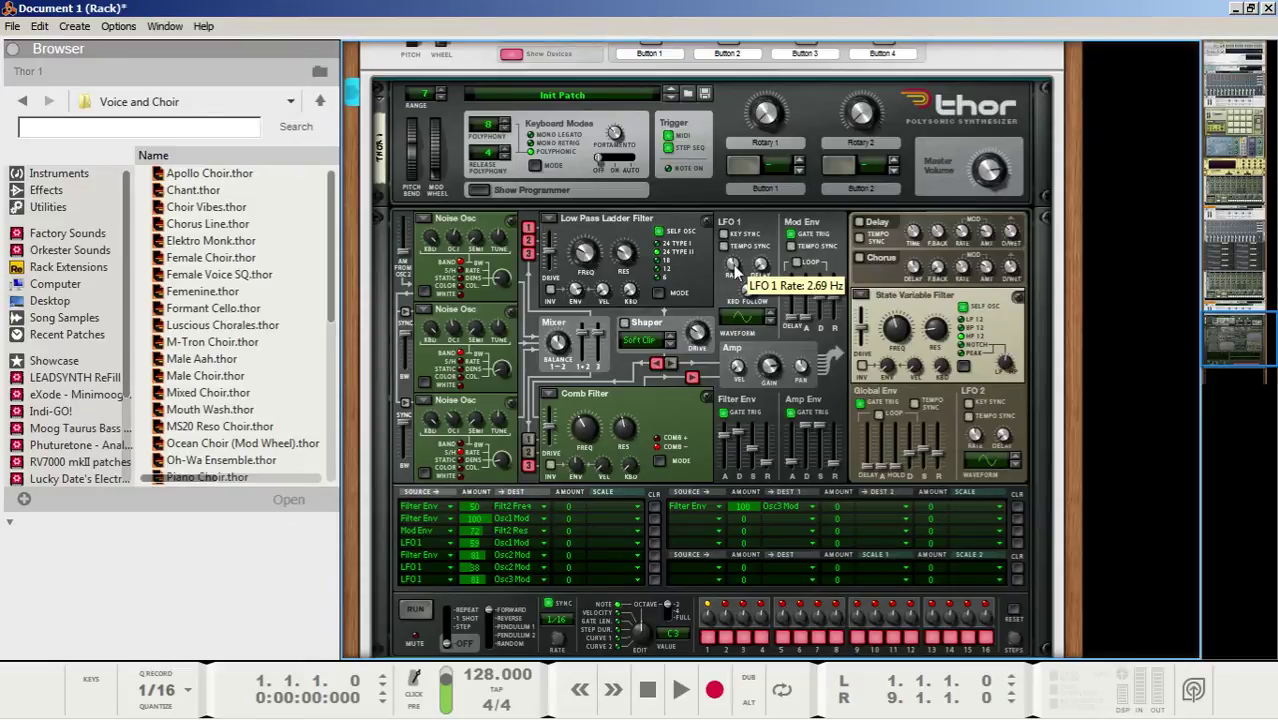
Step: Set LFO 1 rate to 26.6 Hz, Mod Env attack to 2.52 s and release to 821 ms
drag(733, 265, 757, 193)
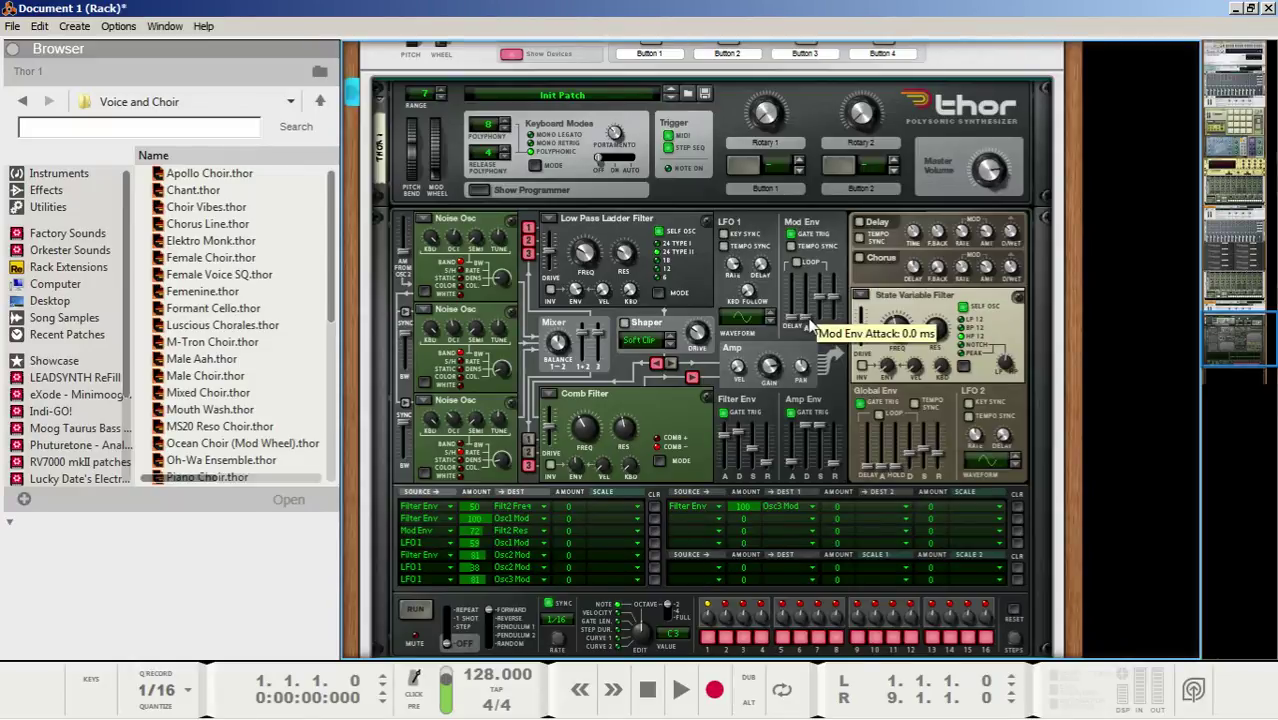
drag(810, 324, 811, 264)
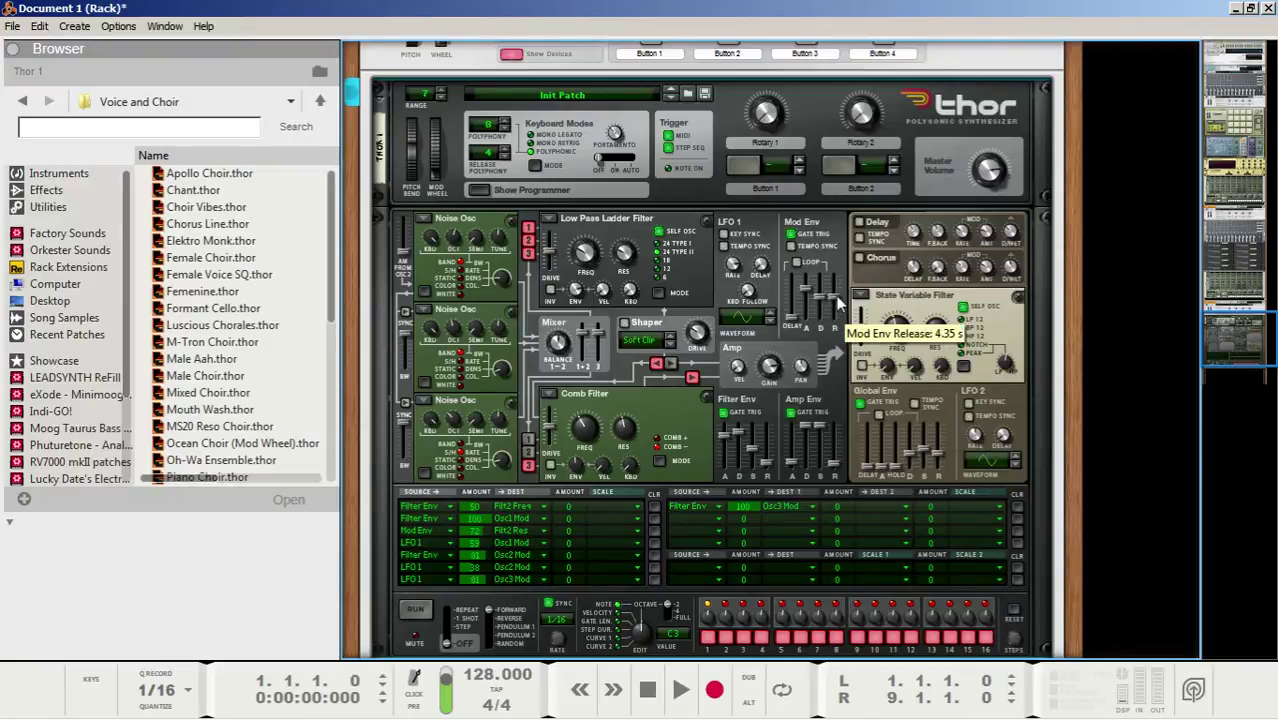
drag(838, 301, 838, 294)
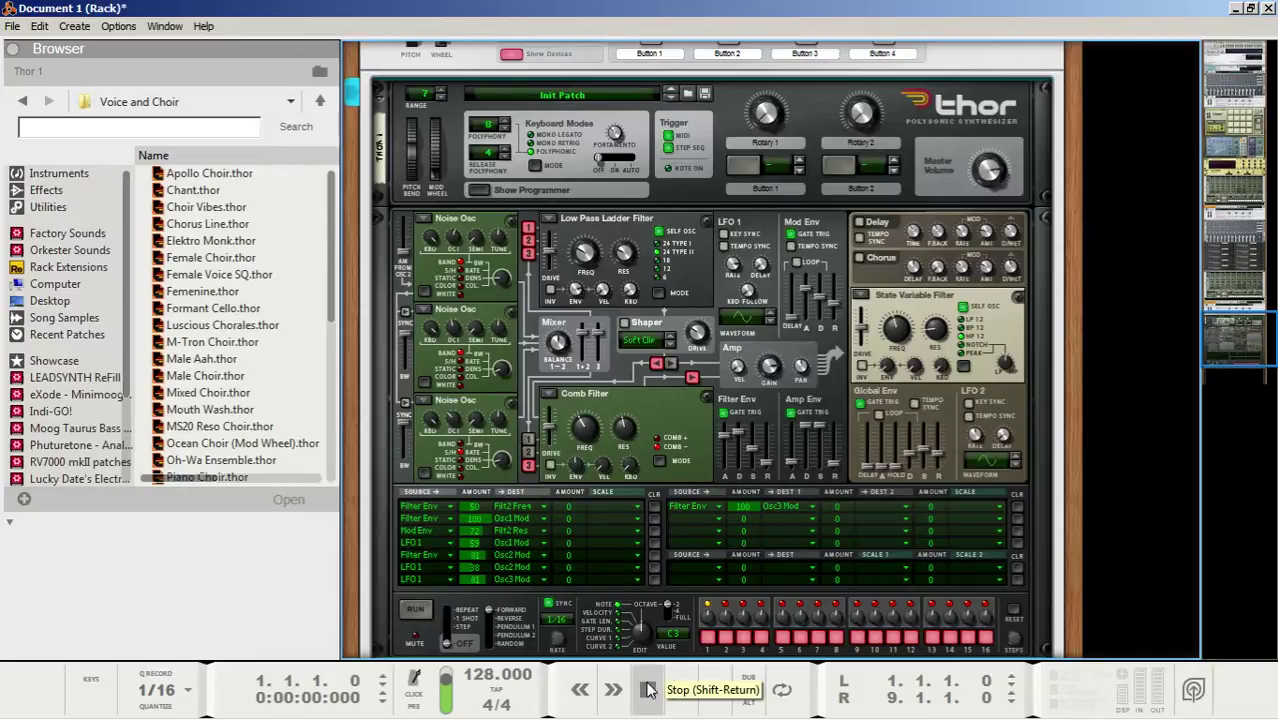
Step: Play the sequence to hear the Thor noise patch, then stop it
key(space)
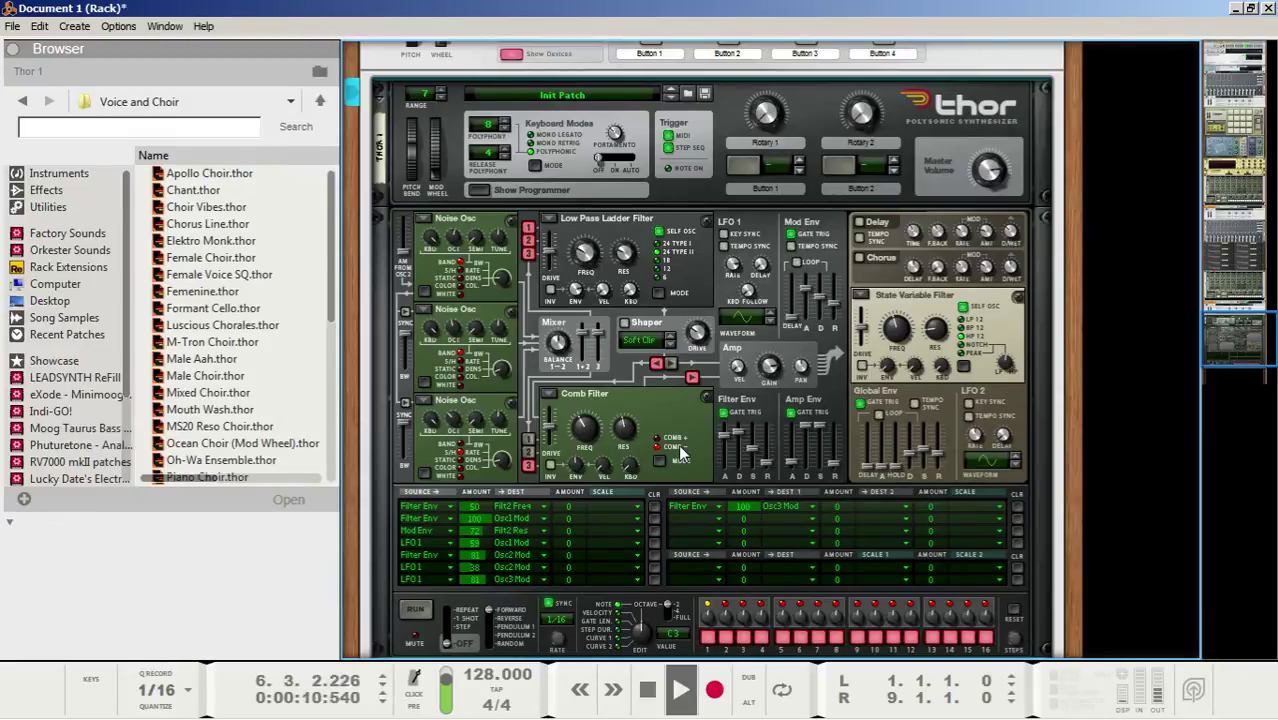
key(space)
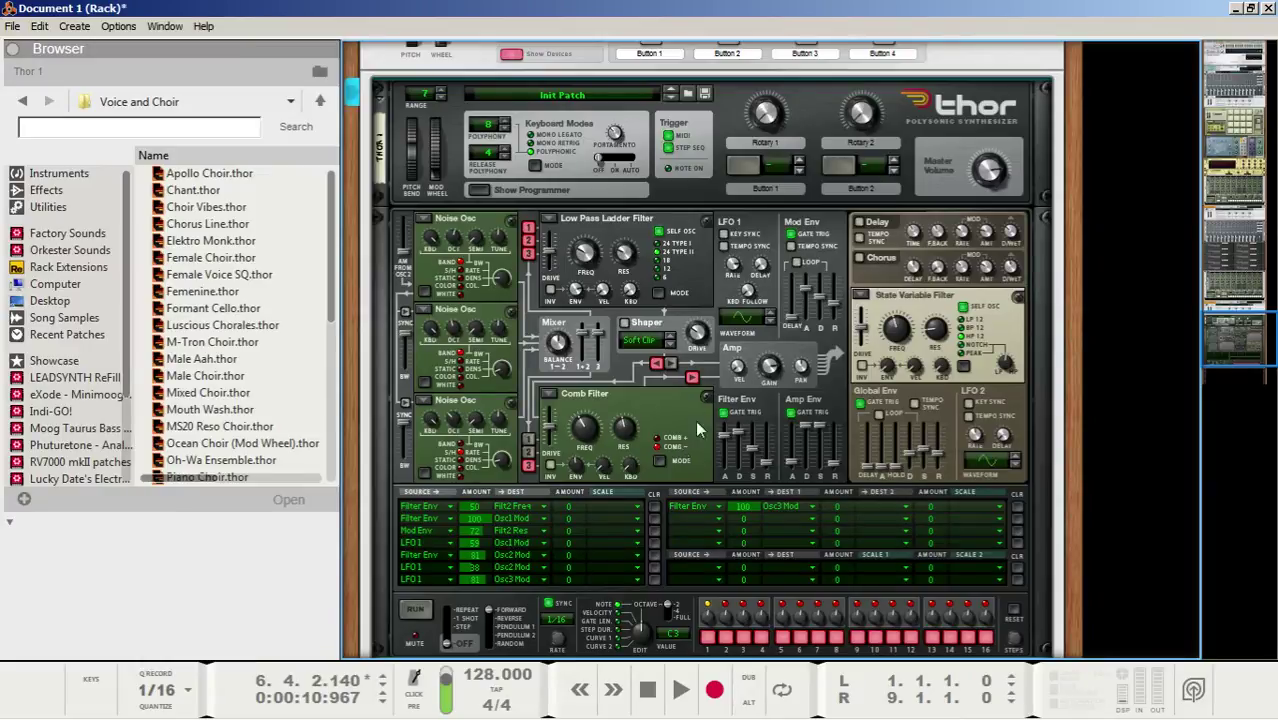
scroll(680, 340, down, 2)
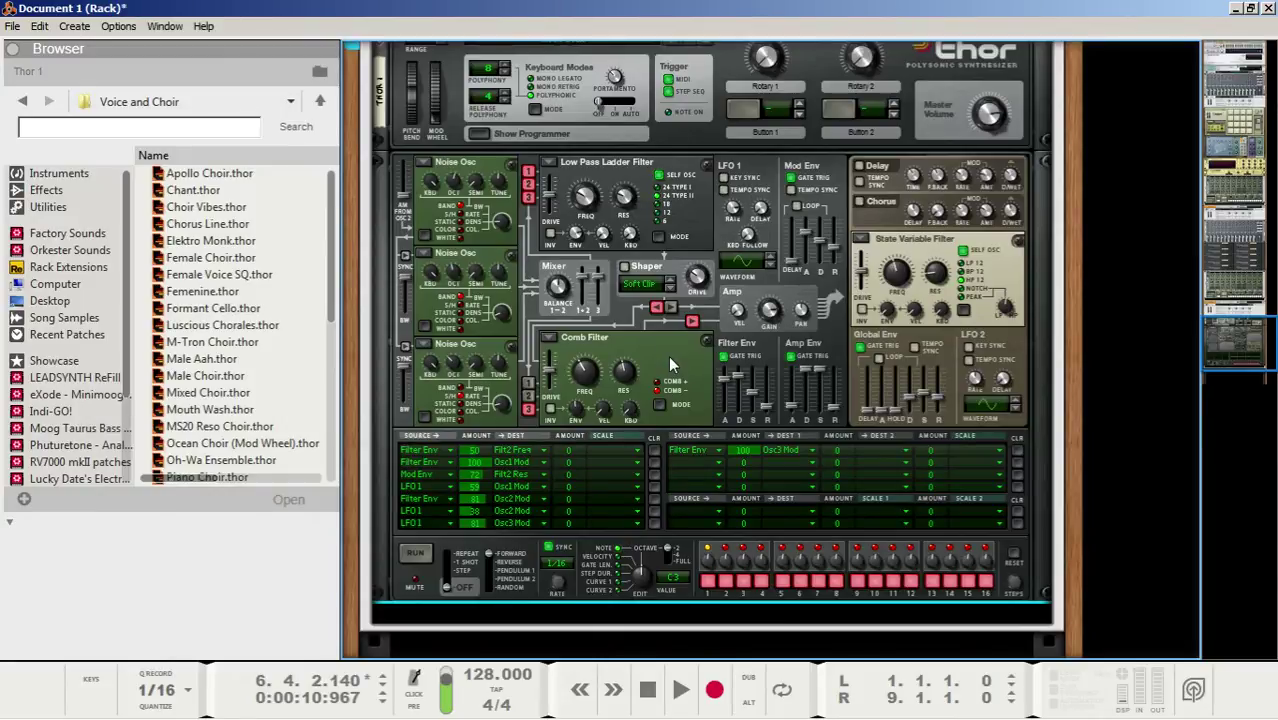
Step: Add an RV7000 MkII reverb after Thor and turn its HF Damp up to 62
right_click(668, 362)
mouse_move(735, 416)
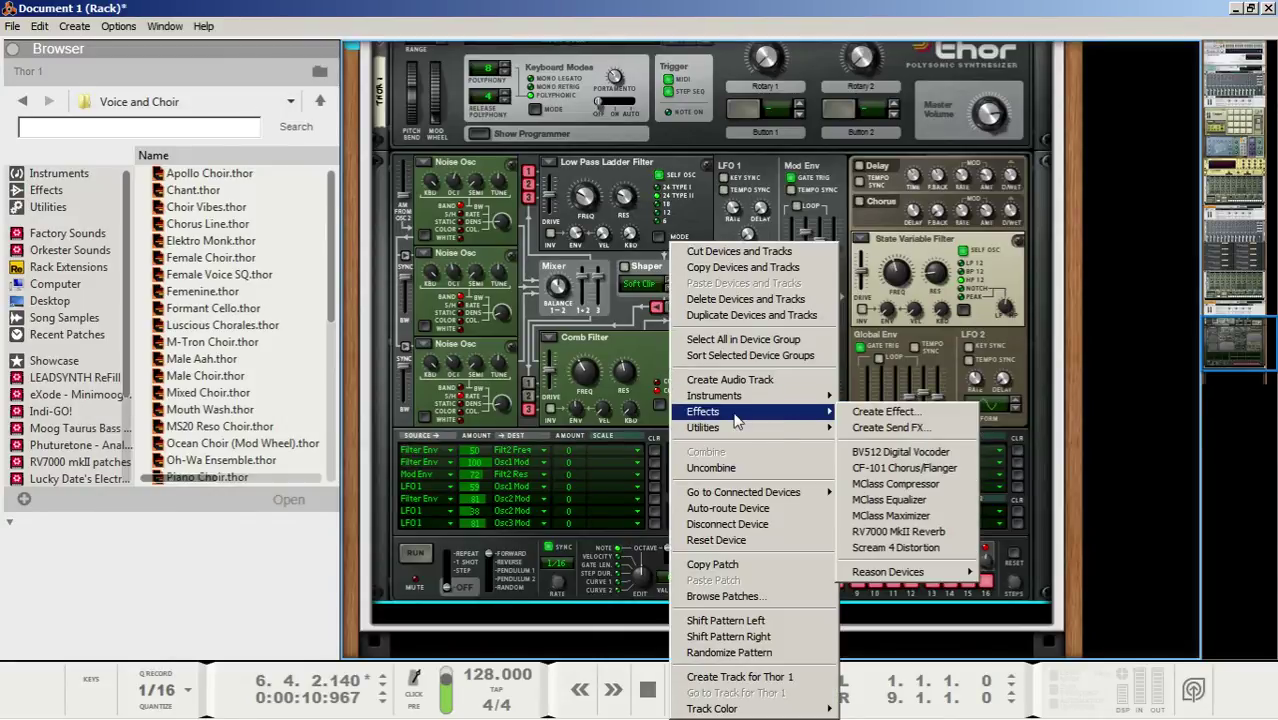
click(912, 533)
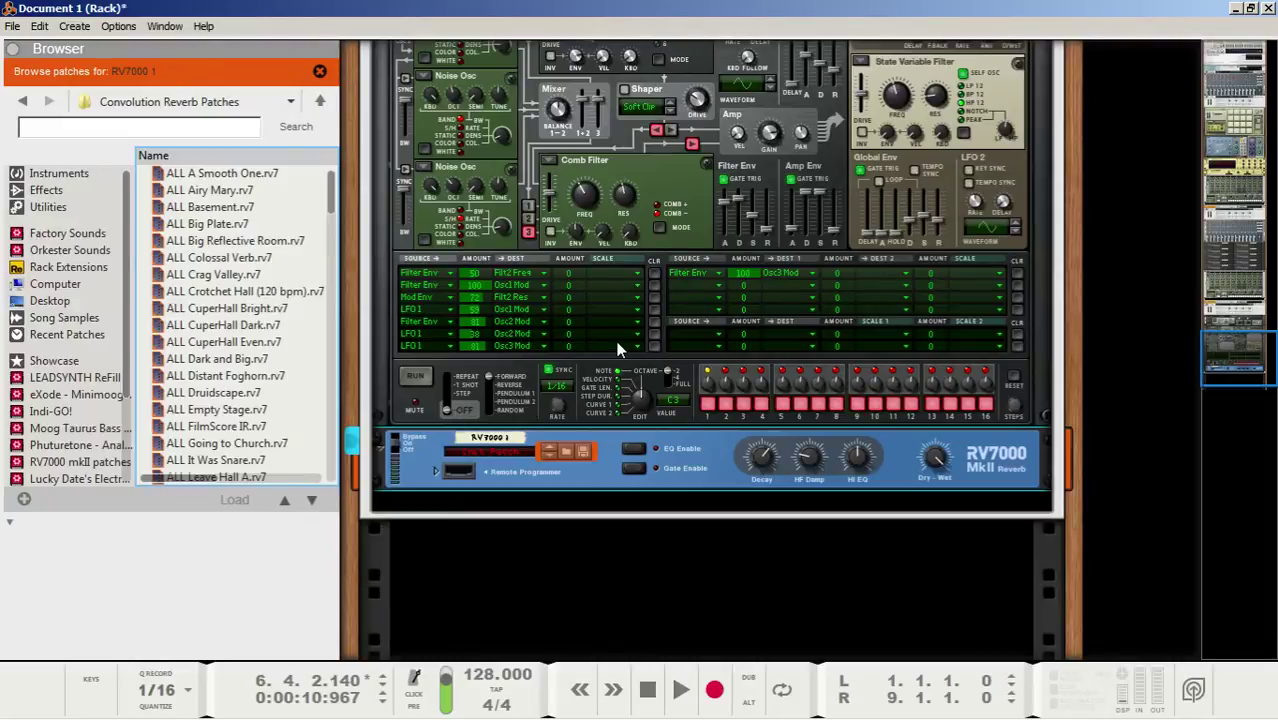
click(938, 468)
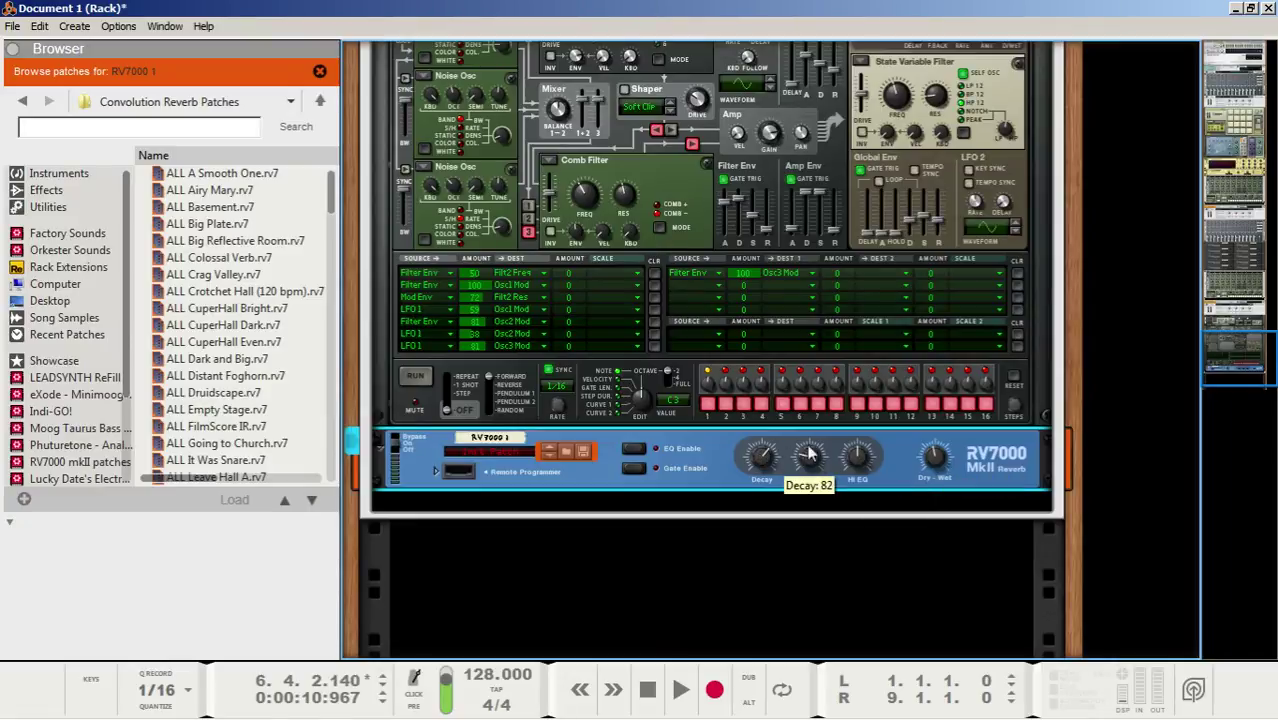
mouse_move(813, 470)
mouse_down()
mouse_move(830, 446)
mouse_move(830, 457)
mouse_up()
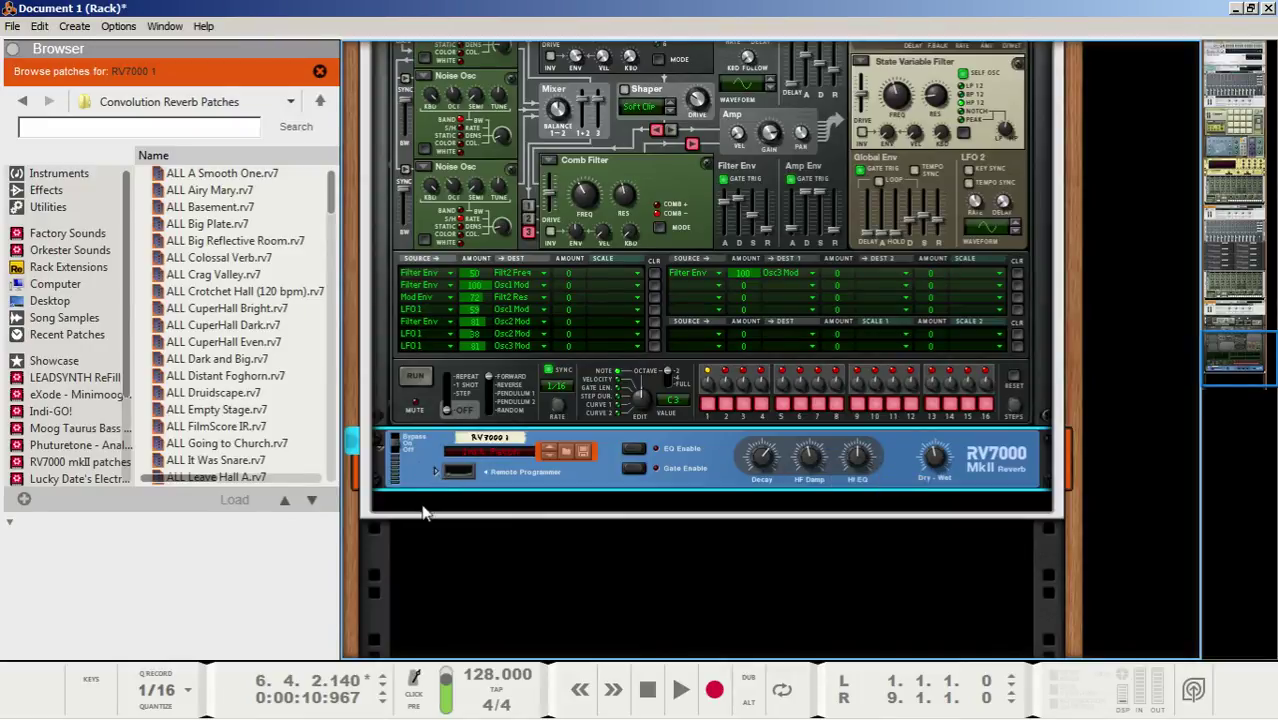
scroll(422, 514, up, 8)
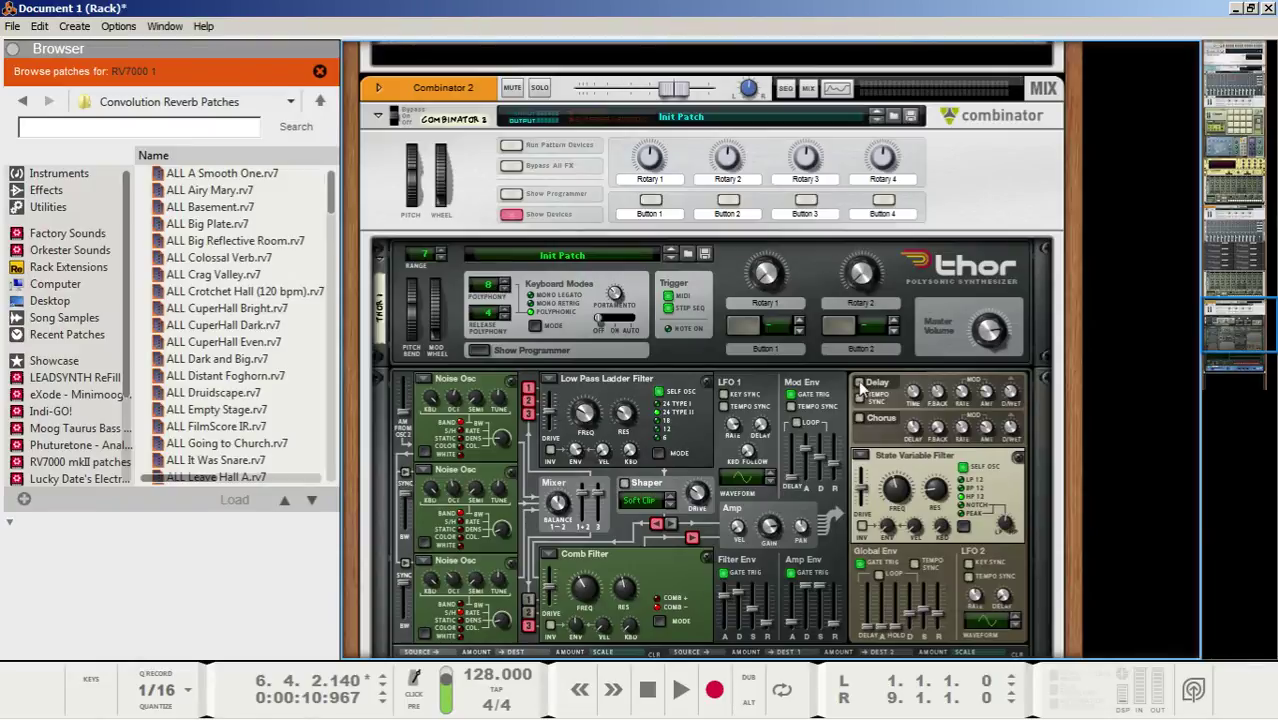
Step: Switch on Thor's Delay effect
click(858, 383)
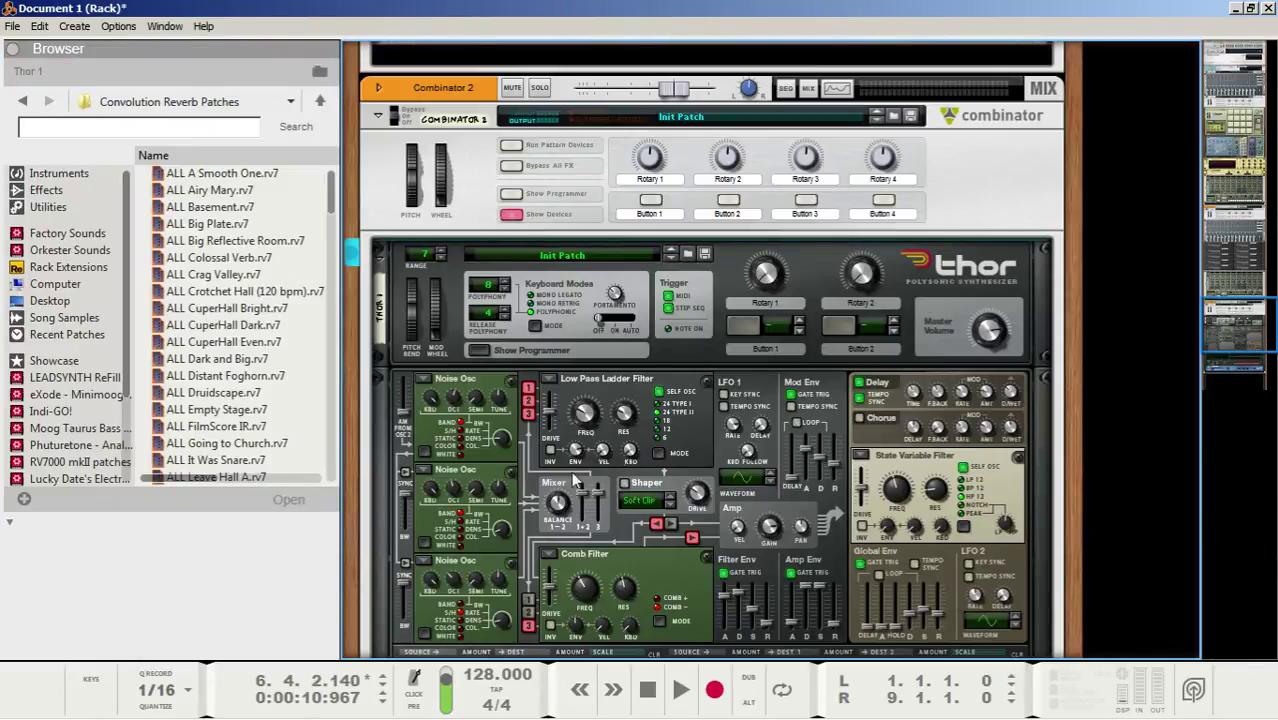
scroll(576, 480, down, 5)
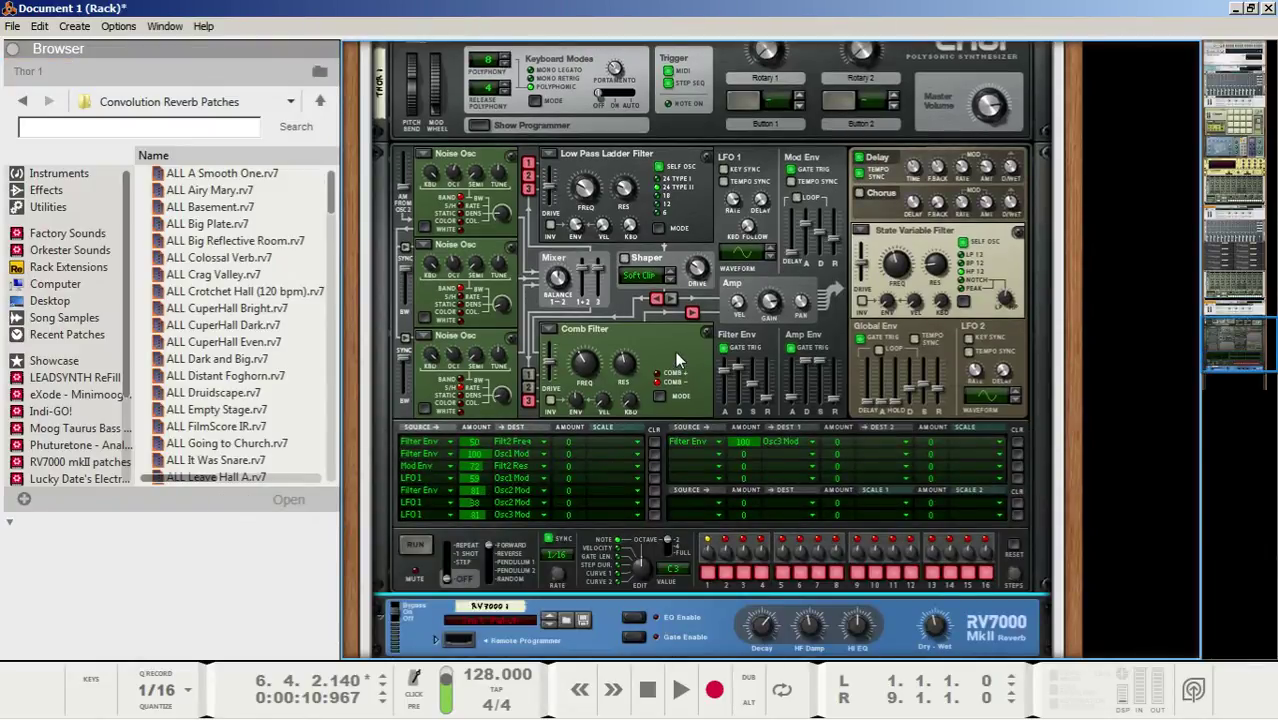
scroll(675, 351, up, 2)
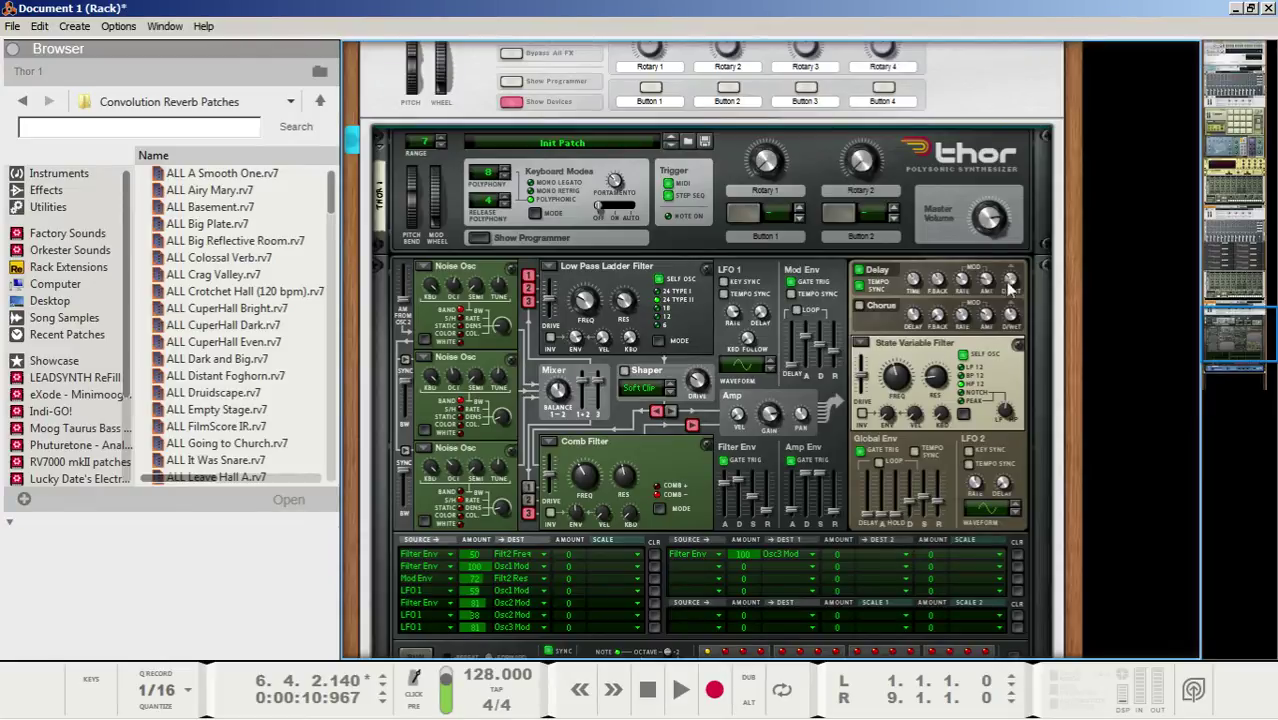
Step: Rewind to the start, play the patch to listen, then stop playback
click(649, 692)
key(space)
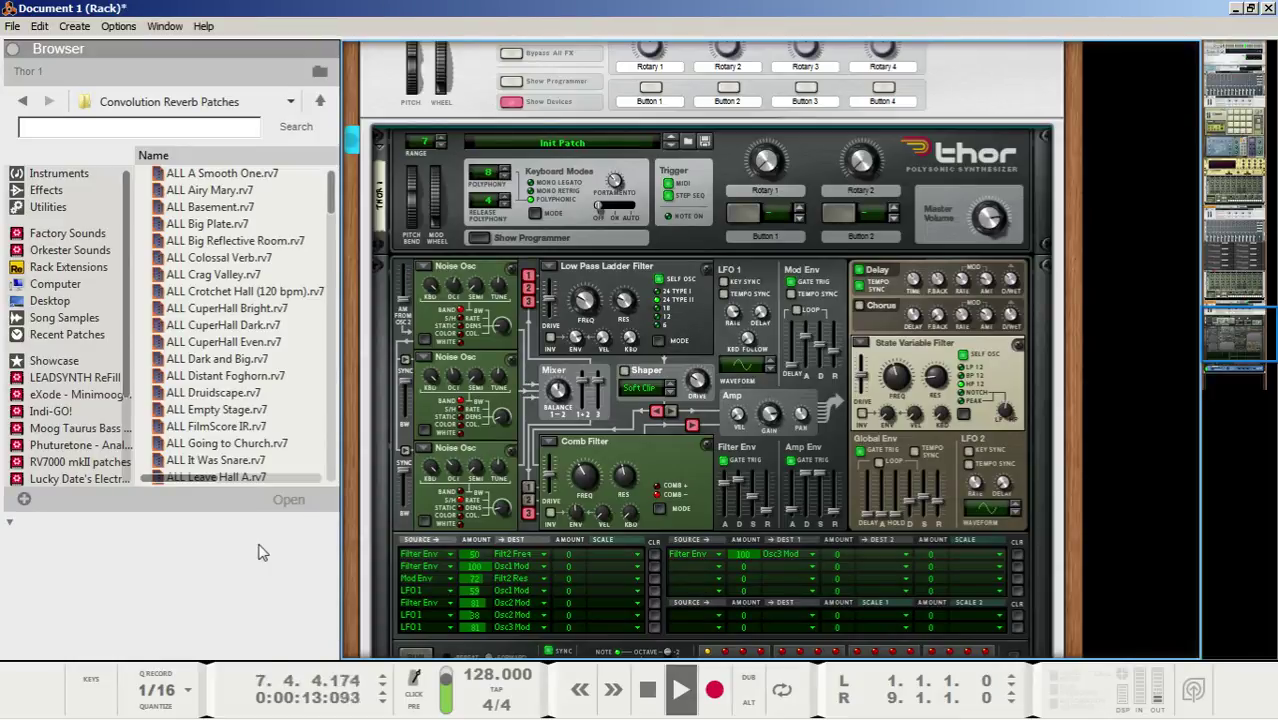
key(space)
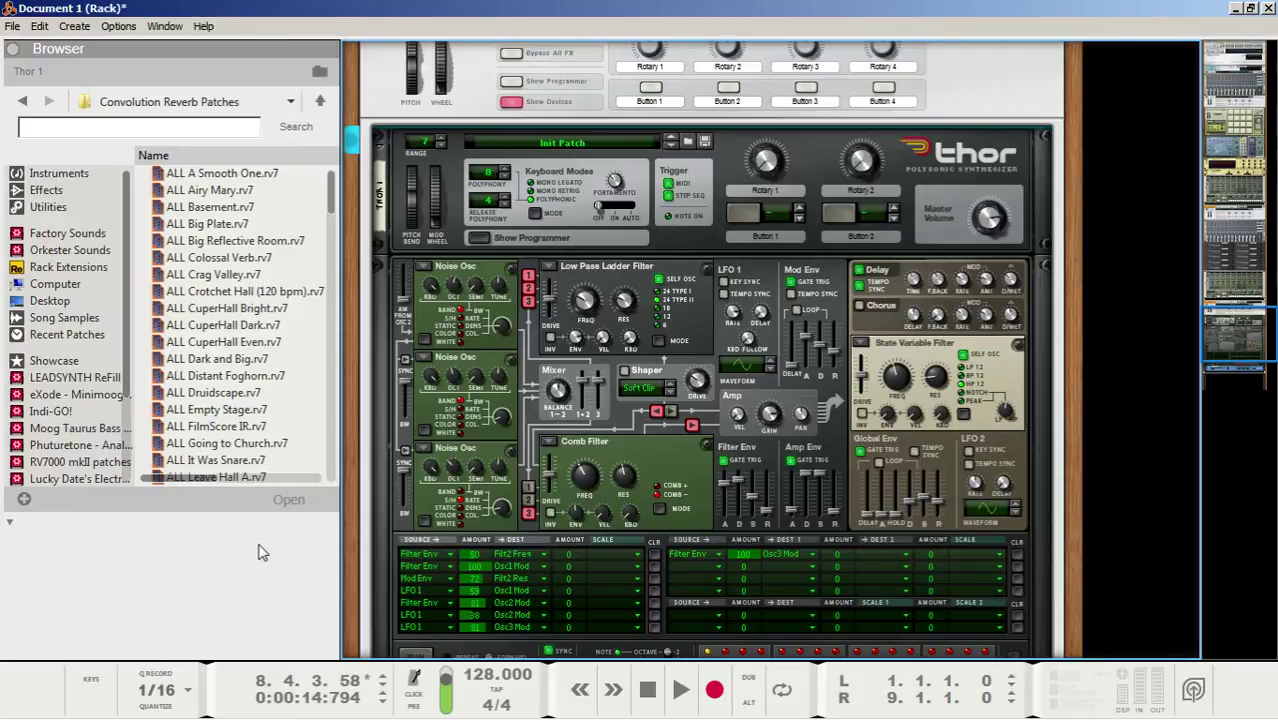
scroll(431, 410, up, 4)
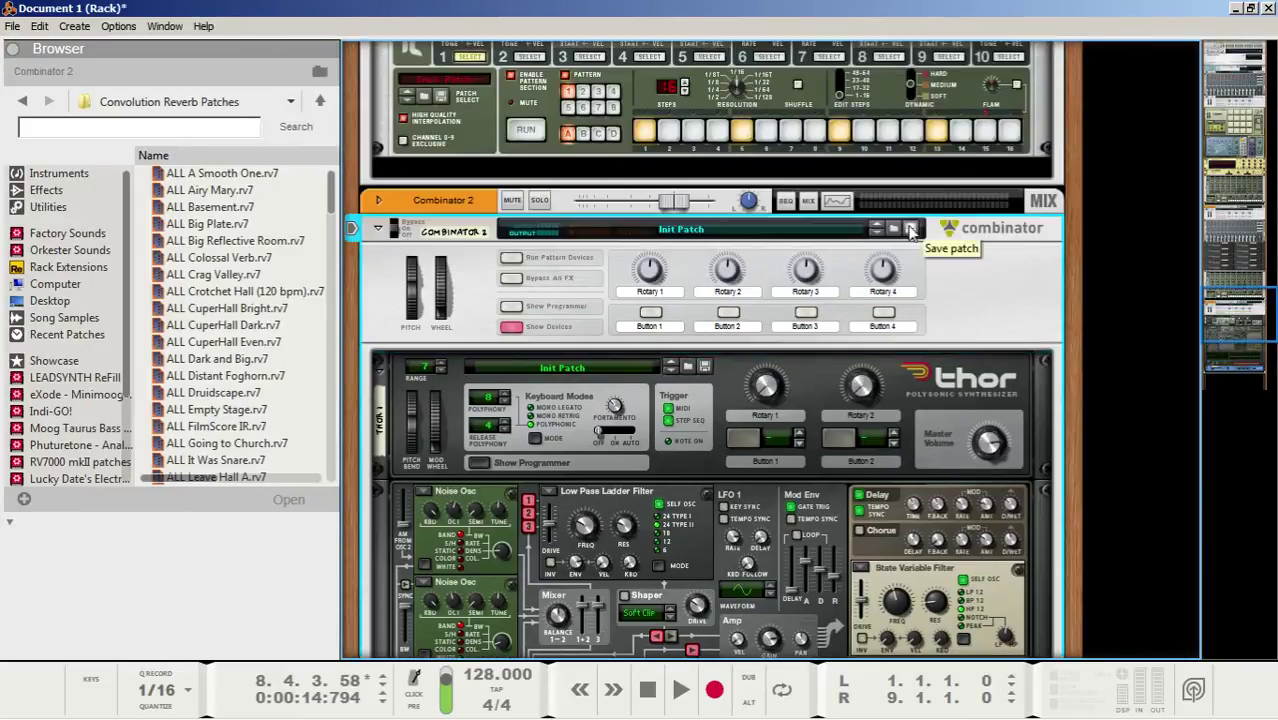
Step: Save the Combinator patch as 'ABB Comb EFX Tutorial'
click(910, 229)
text(ABB)
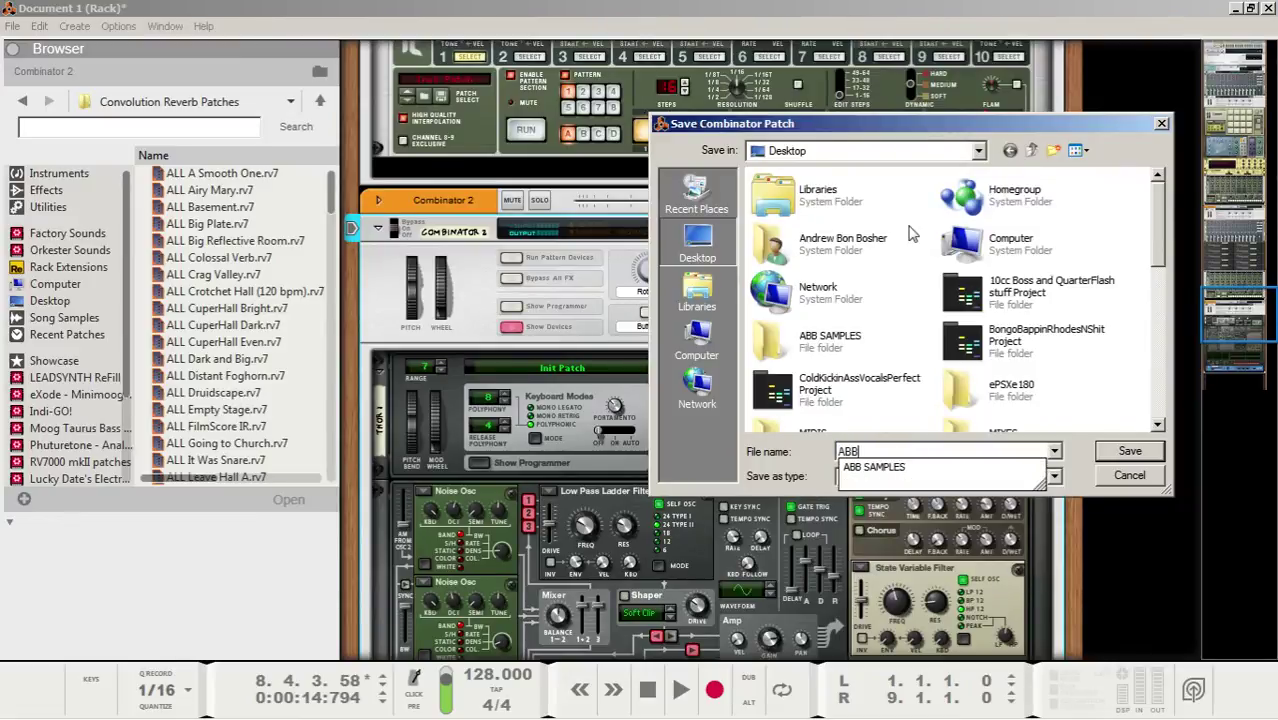
text( Comb)
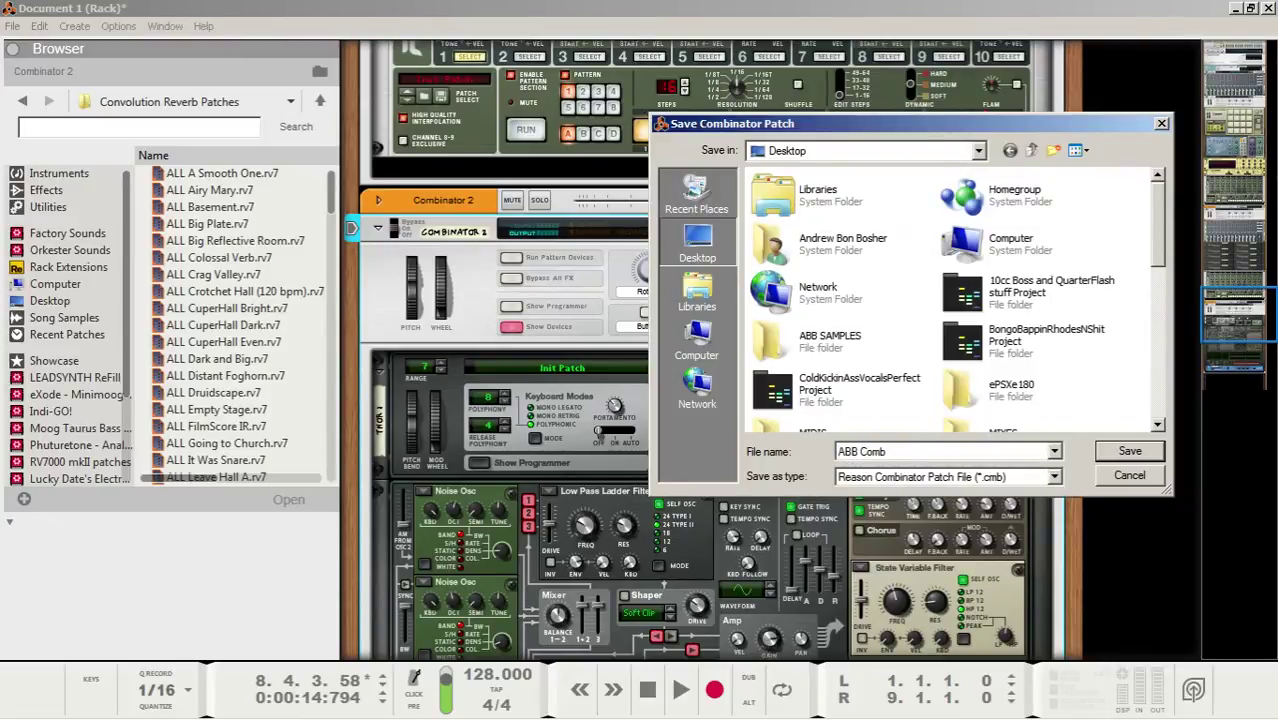
text( EFX Tutorial)
key(Return)
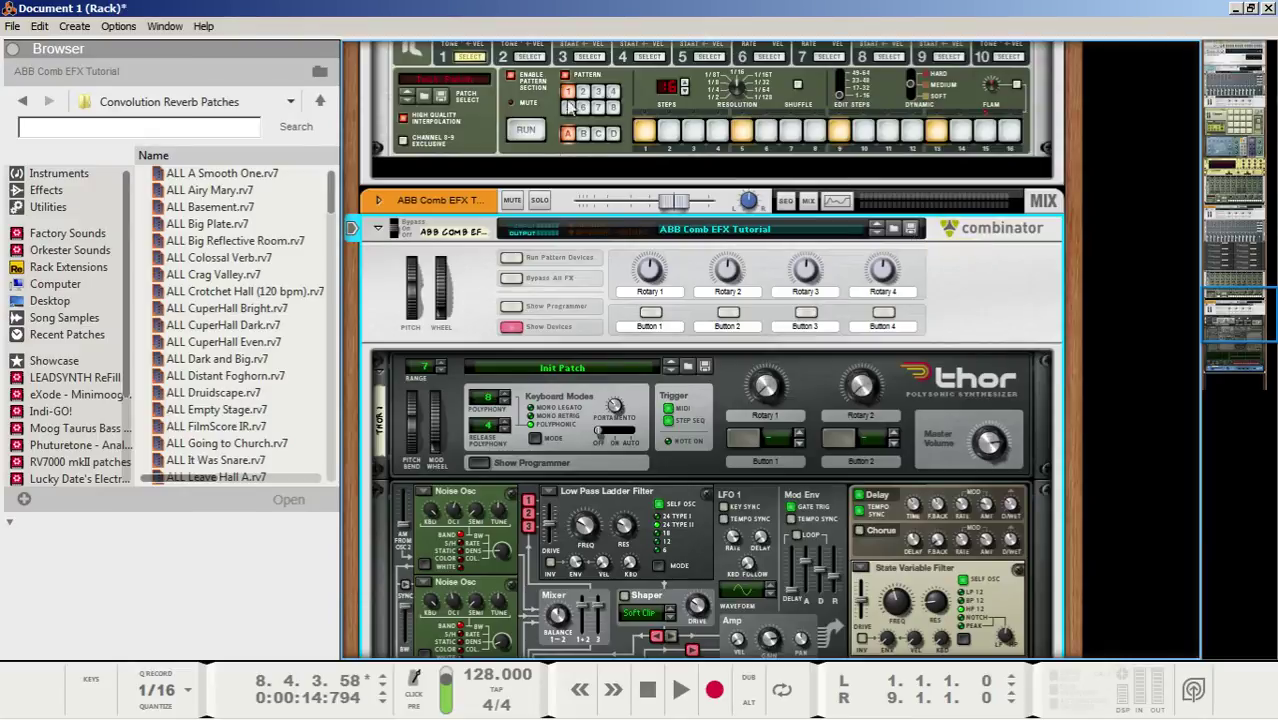
Step: Expand the RV7000's Remote Programmer panel to show its reverb settings
scroll(555, 325, down, 8)
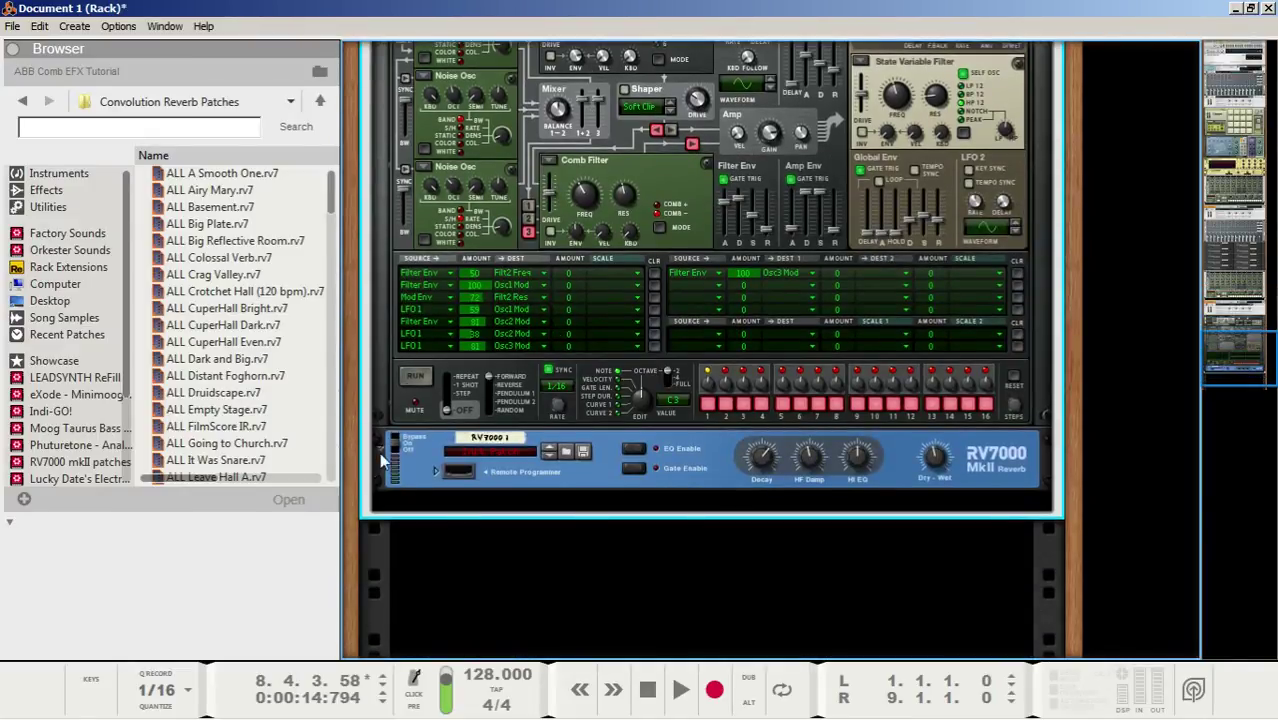
click(436, 470)
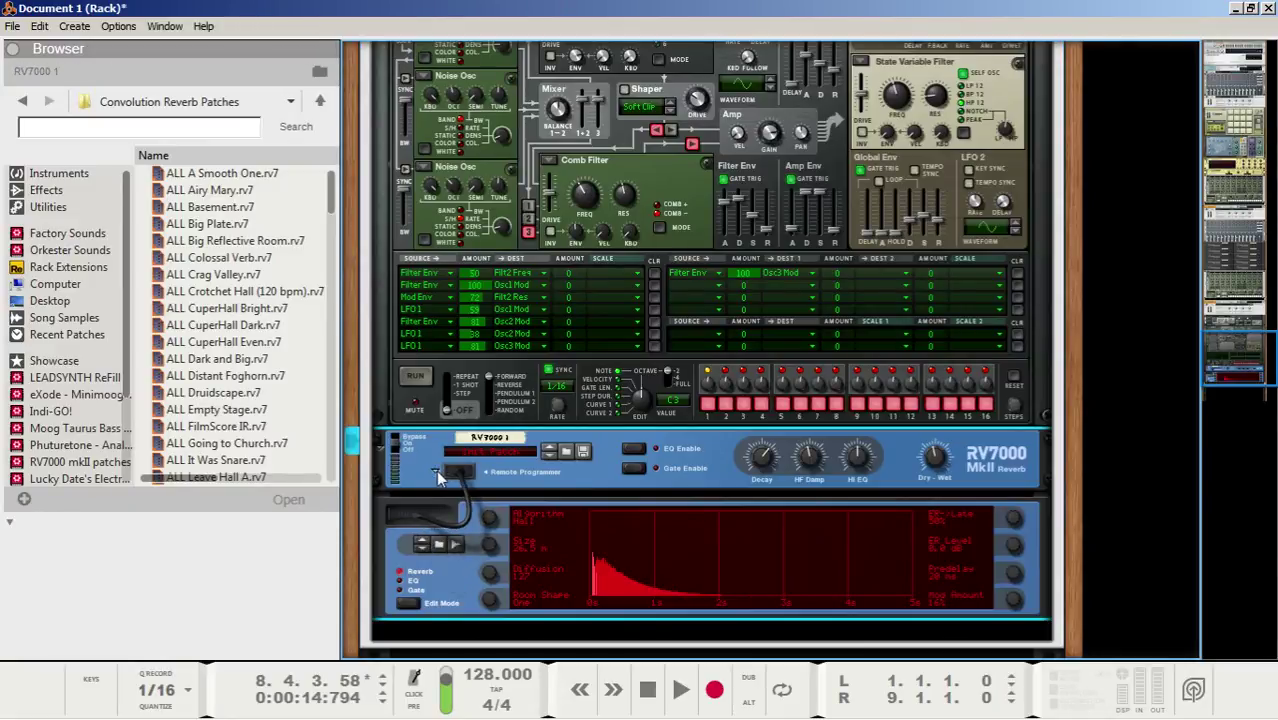